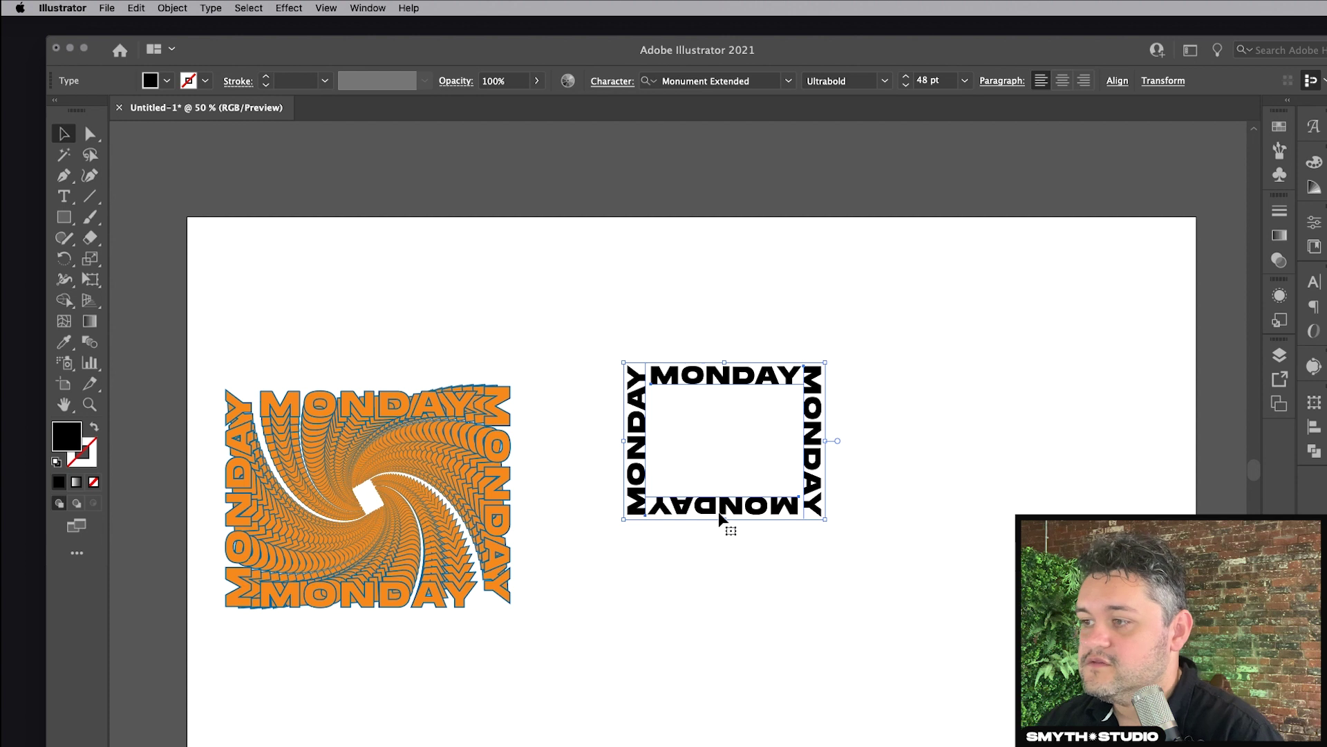
Select the four MONDAY texts of the black frame and convert them to outlines.
{"action": "left_click", "coordinate": [752, 510]}
{"action": "left_click", "coordinate": [921, 370]}
{"action": "left_click_drag", "start_coordinate": [865, 276], "coordinate": [607, 580]}
{"action": "right_click", "coordinate": [816, 463]}
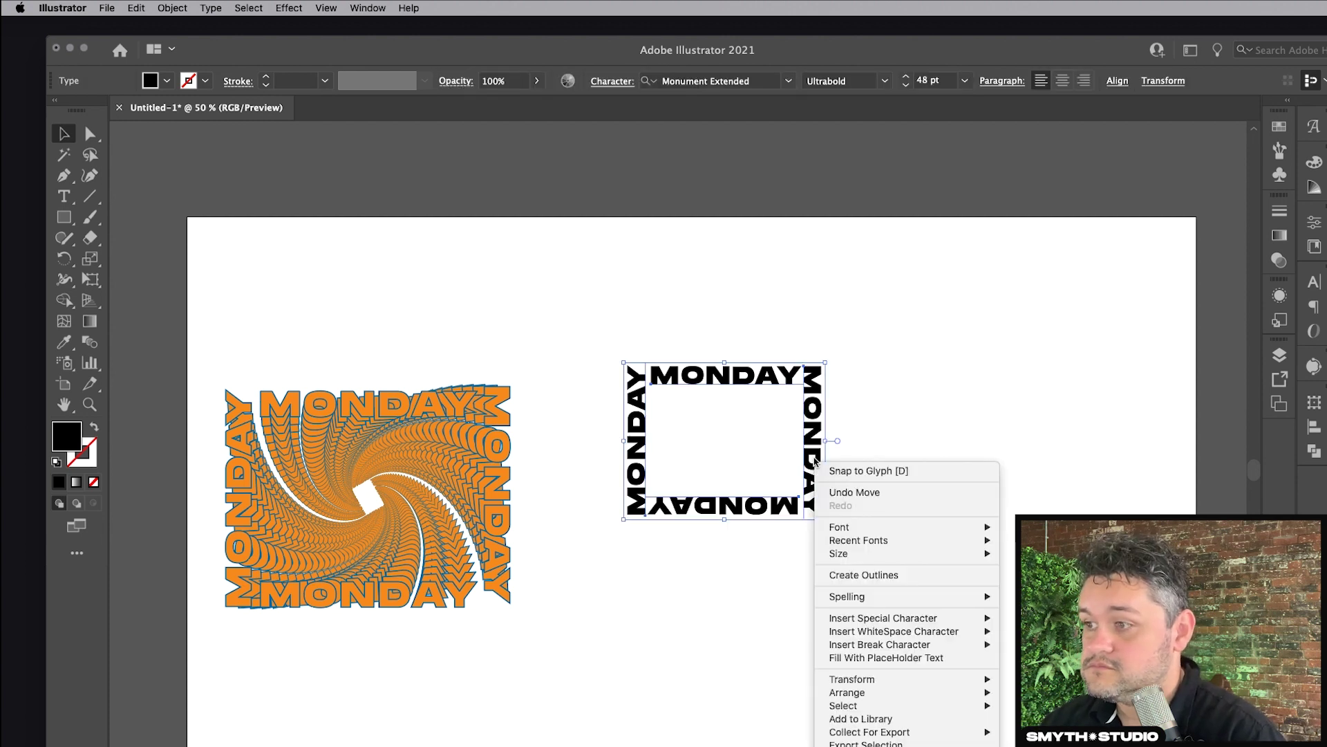
{"action": "left_click", "coordinate": [886, 574]}
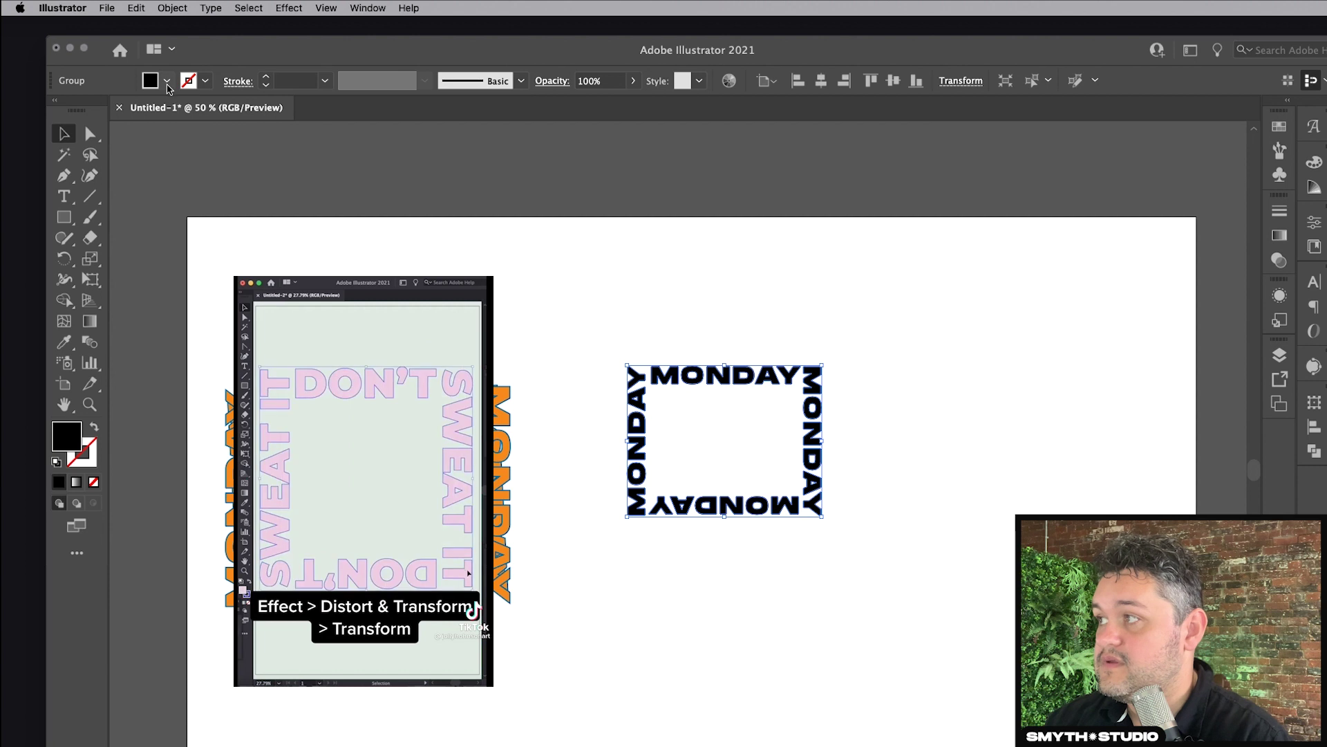
Give the outlined MONDAY frame a pink fill and a blue stroke.
{"action": "left_click", "coordinate": [205, 81]}
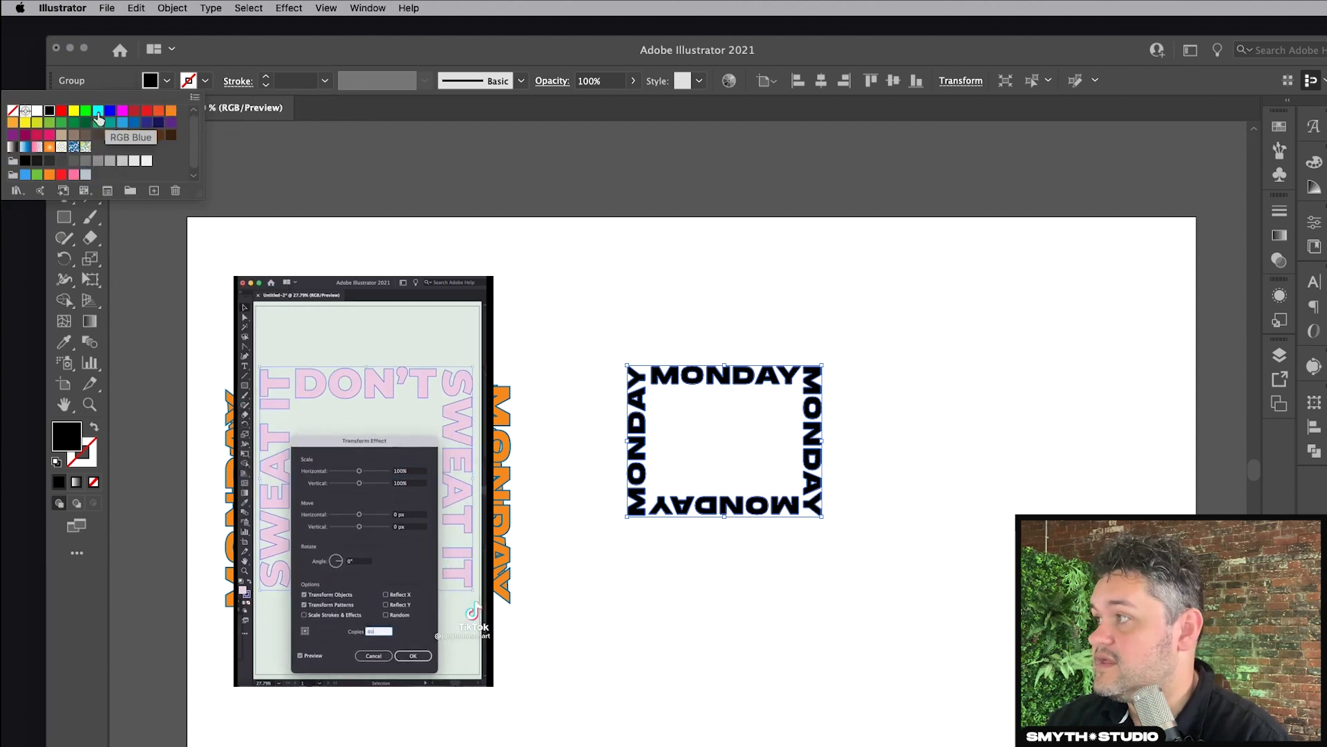
{"action": "left_click", "coordinate": [74, 175]}
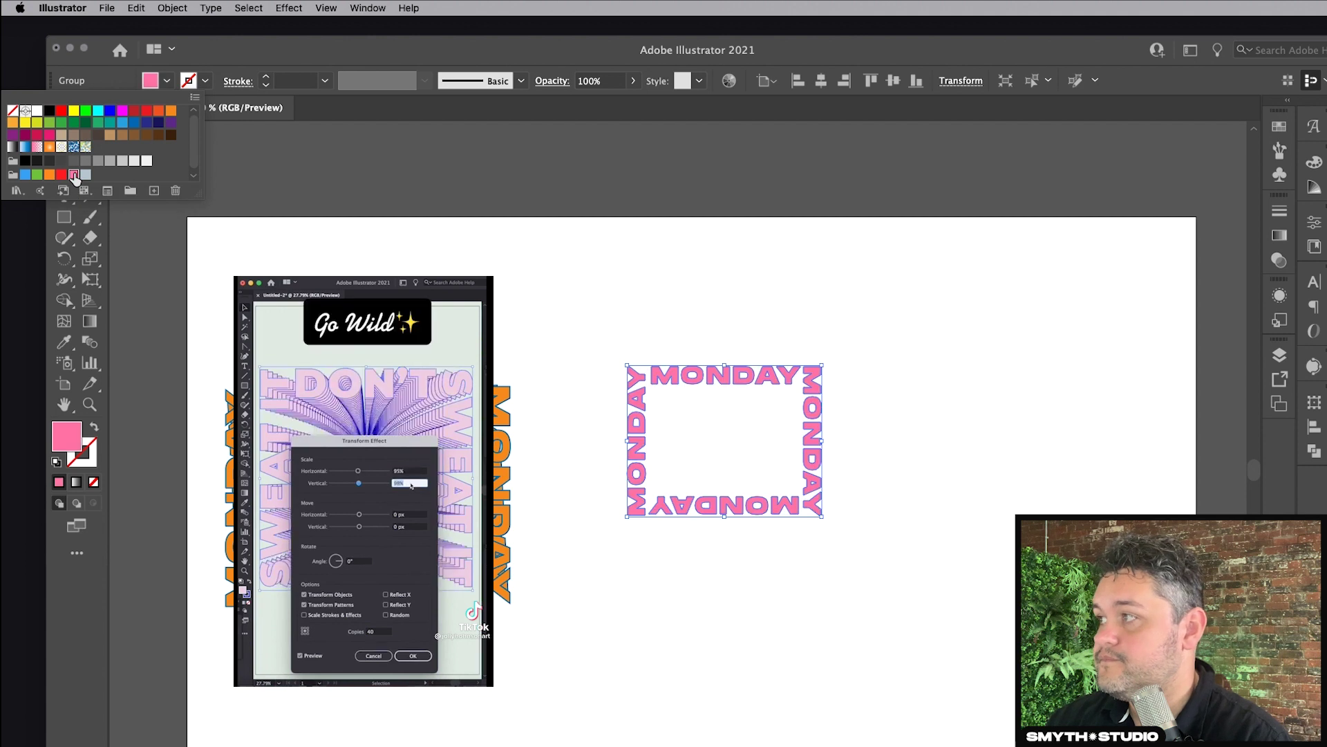
{"action": "left_click", "coordinate": [205, 81]}
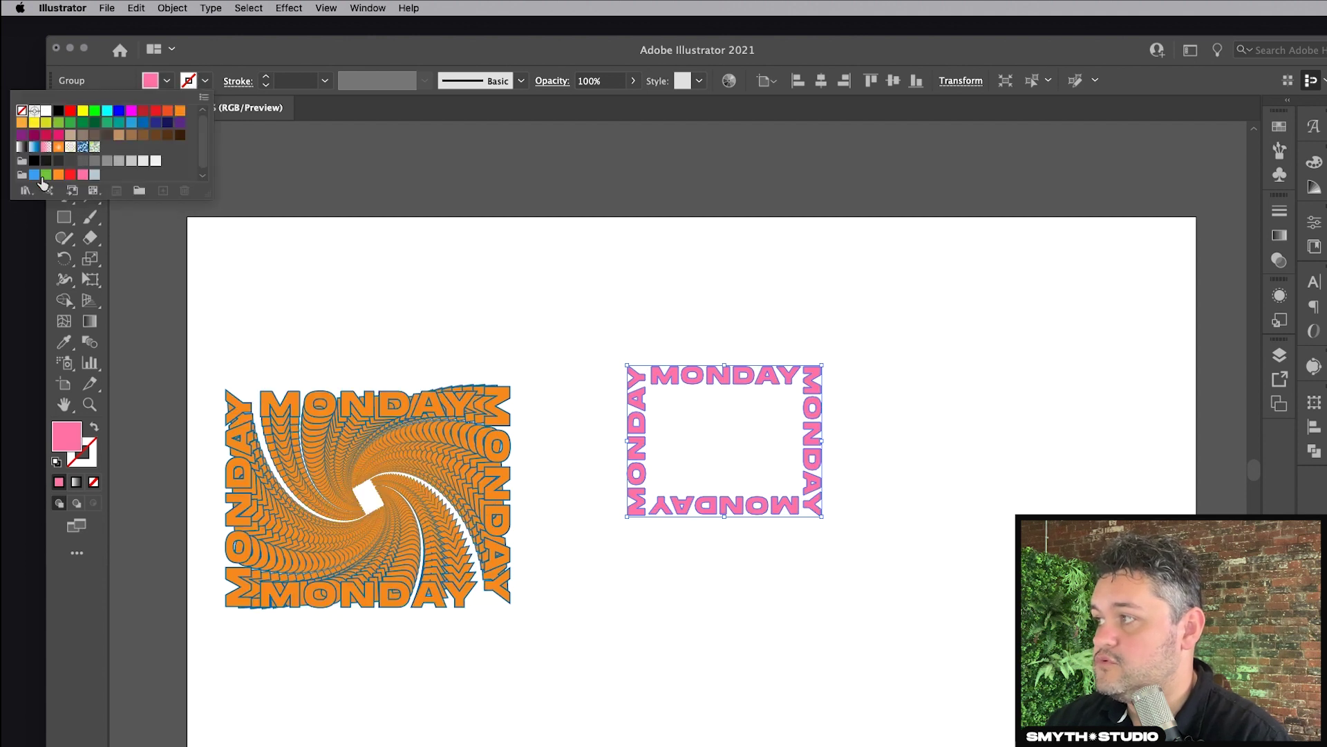
{"action": "left_click", "coordinate": [36, 175]}
{"action": "left_click", "coordinate": [657, 273]}
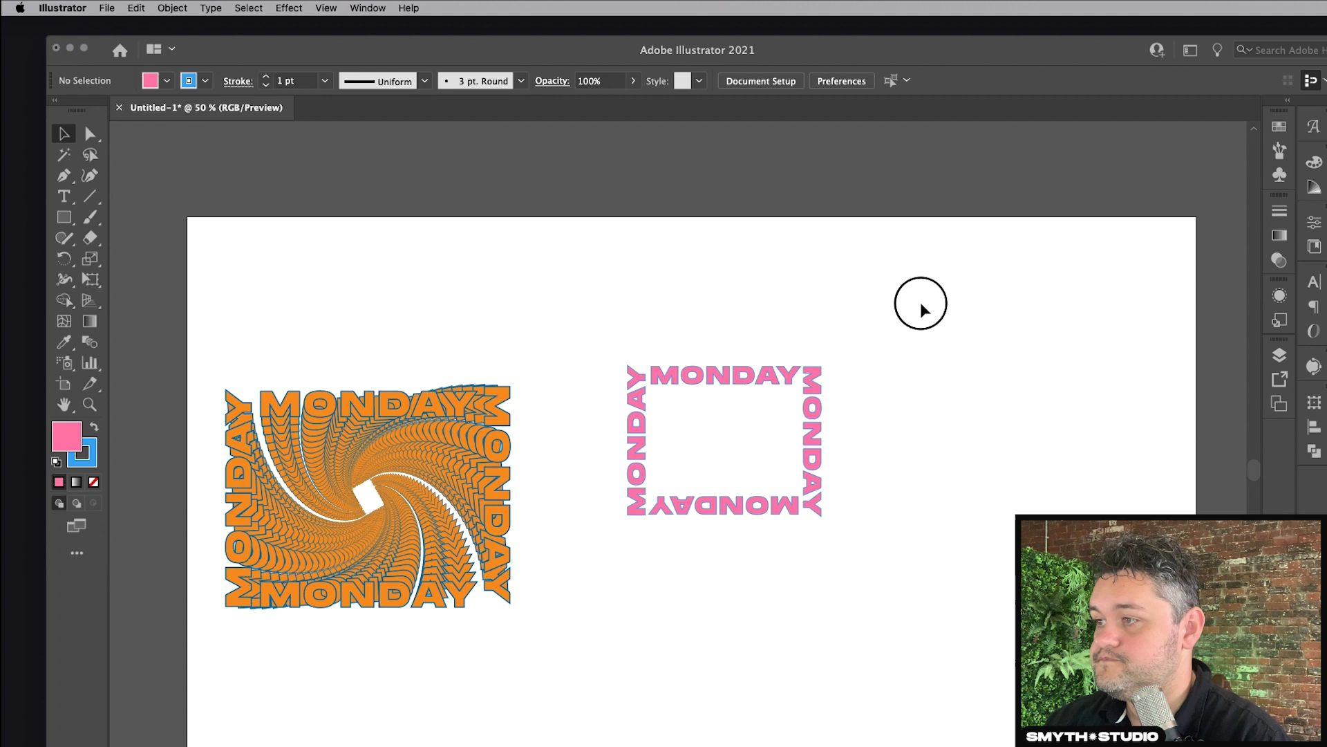
Set the stroke weight of the pink MONDAY frame to 2 pt.
{"action": "left_click_drag", "start_coordinate": [919, 302], "coordinate": [575, 574]}
{"action": "left_click", "coordinate": [267, 77]}
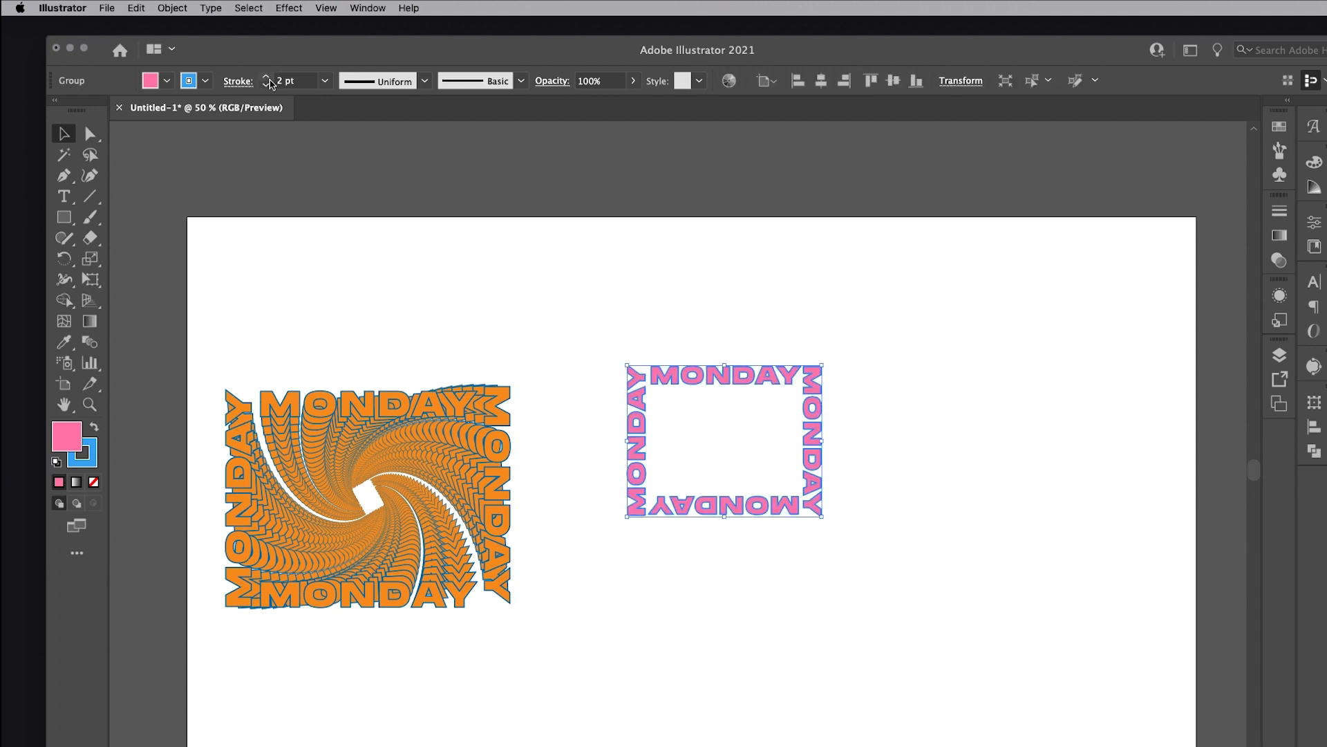
{"action": "left_click", "coordinate": [584, 264]}
Start the Distort & Transform effect Transform on the pink MONDAY frame and set the number of copies to 40.
{"action": "left_click_drag", "start_coordinate": [568, 268], "coordinate": [886, 609]}
{"action": "left_click", "coordinate": [289, 8]}
{"action": "mouse_move", "coordinate": [384, 152]}
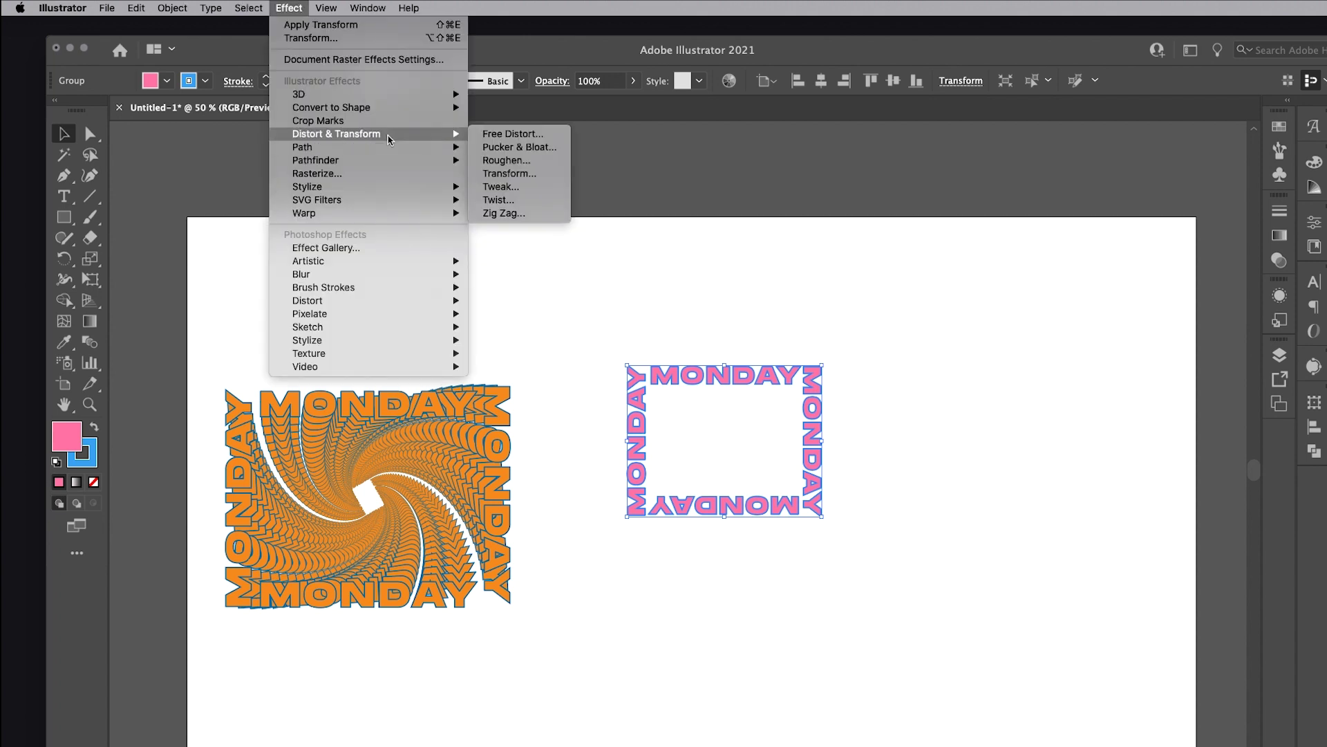
{"action": "left_click", "coordinate": [527, 173]}
{"action": "left_click_drag", "start_coordinate": [1030, 201], "coordinate": [1044, 173]}
{"action": "left_click", "coordinate": [1111, 578]}
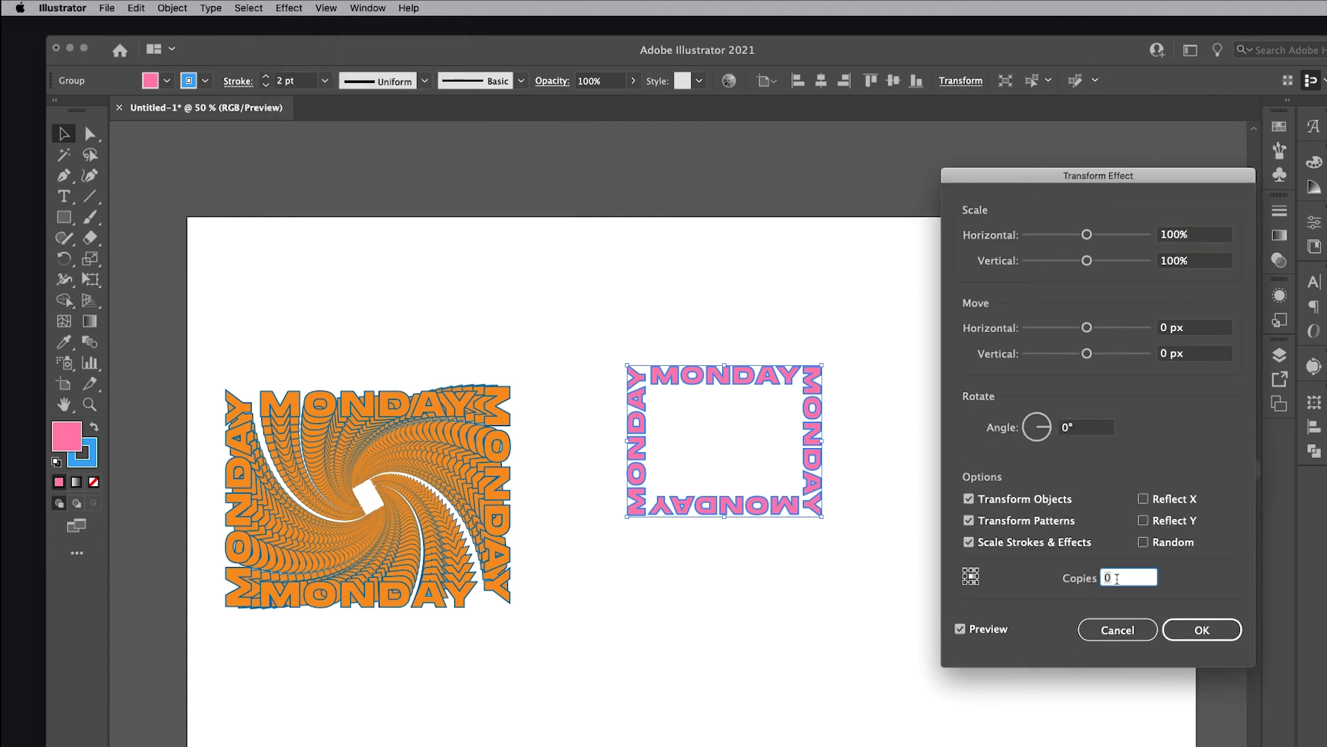
Set the horizontal and vertical scale of the Transform effect to 95%.
{"action": "left_click", "coordinate": [1175, 234]}
{"action": "type", "text": "9"}
{"action": "key", "text": "Tab"}
{"action": "type", "text": "95"}
Set the rotation angle of the Transform effect to 3° and apply the effect.
{"action": "left_click", "coordinate": [1146, 417]}
{"action": "left_click", "coordinate": [1047, 430]}
{"action": "left_click_drag", "start_coordinate": [1049, 432], "coordinate": [1050, 430]}
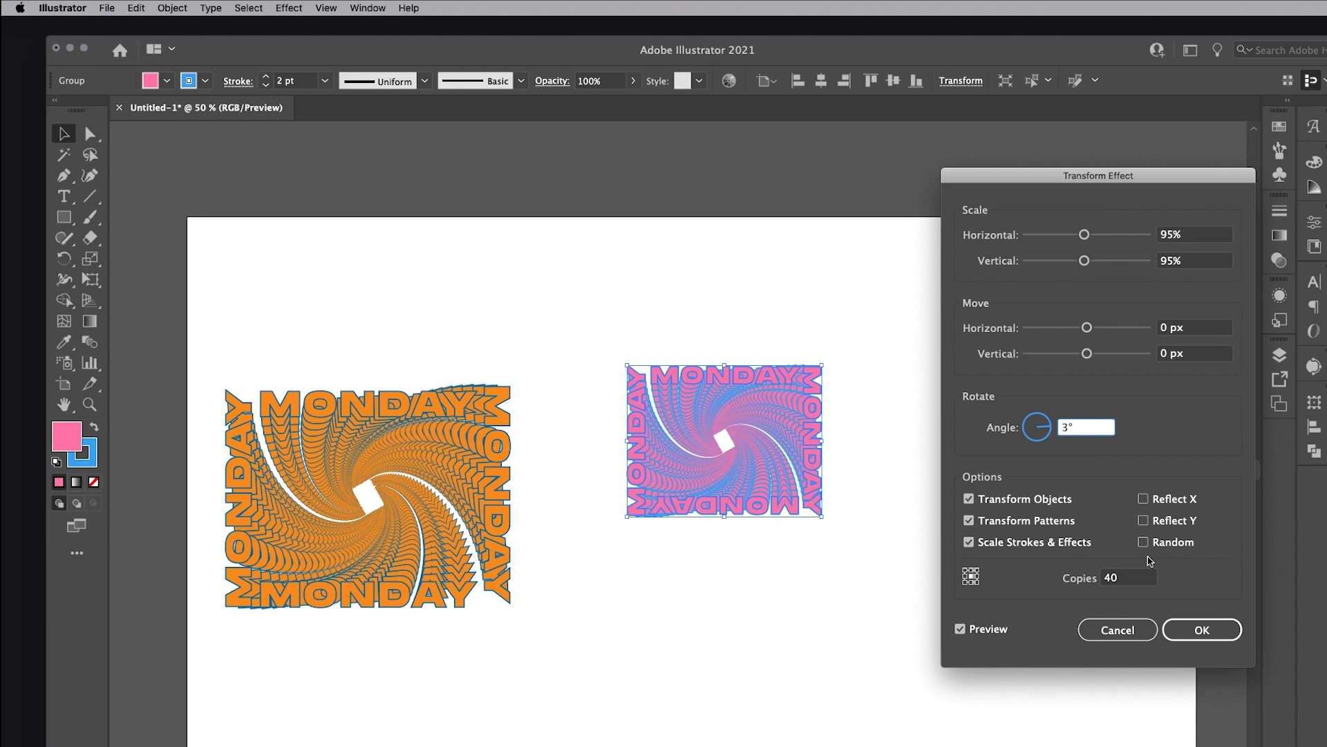
{"action": "left_click", "coordinate": [1191, 629]}
{"action": "left_click", "coordinate": [893, 396]}
Enlarge the pink MONDAY swirl to about the size of the orange one and move it directly beside it.
{"action": "left_click_drag", "start_coordinate": [922, 302], "coordinate": [632, 564]}
{"action": "left_click_drag", "start_coordinate": [822, 516], "coordinate": [920, 622]}
{"action": "left_click_drag", "start_coordinate": [741, 459], "coordinate": [701, 475]}
{"action": "left_click_drag", "start_coordinate": [819, 615], "coordinate": [798, 612]}
{"action": "left_click", "coordinate": [952, 588]}
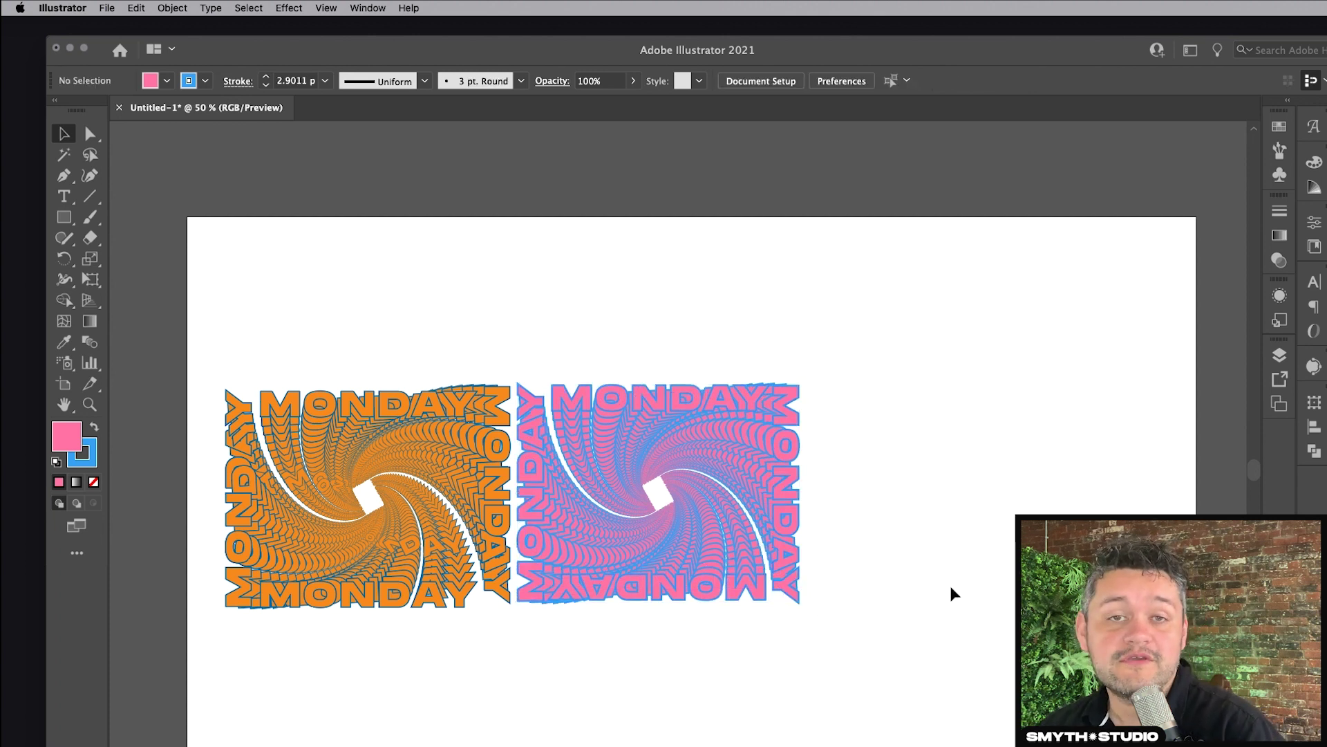
{"action": "left_click_drag", "start_coordinate": [910, 366], "coordinate": [903, 538]}
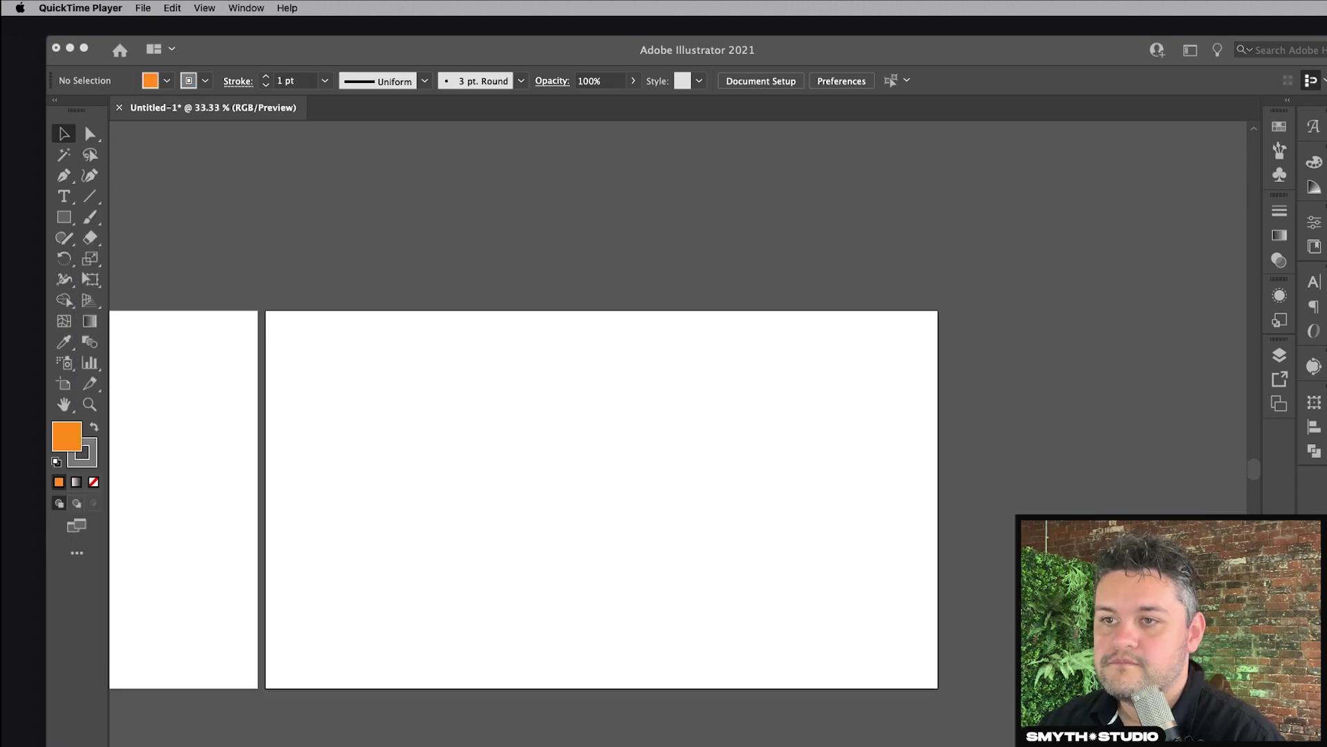
Place a new point text object in the upper part of the empty artboard.
{"action": "left_click", "coordinate": [67, 195]}
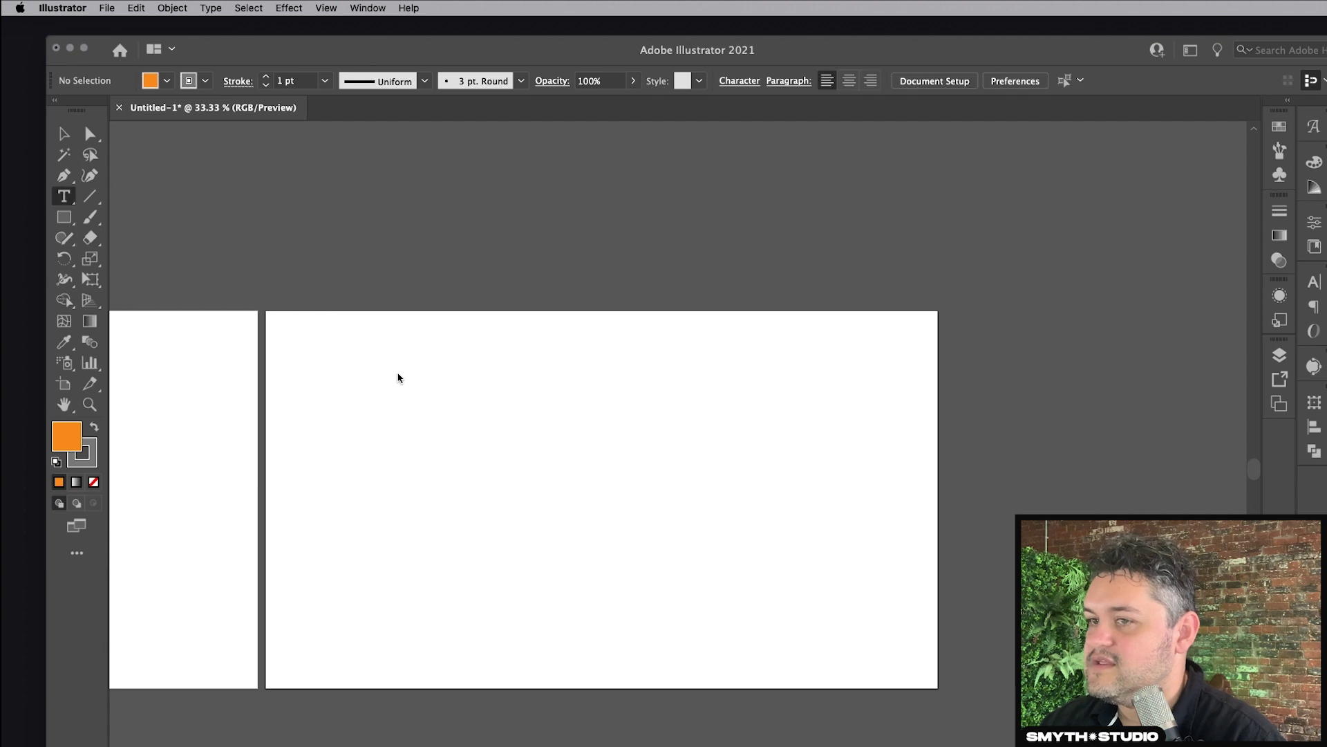
{"action": "left_click", "coordinate": [465, 405]}
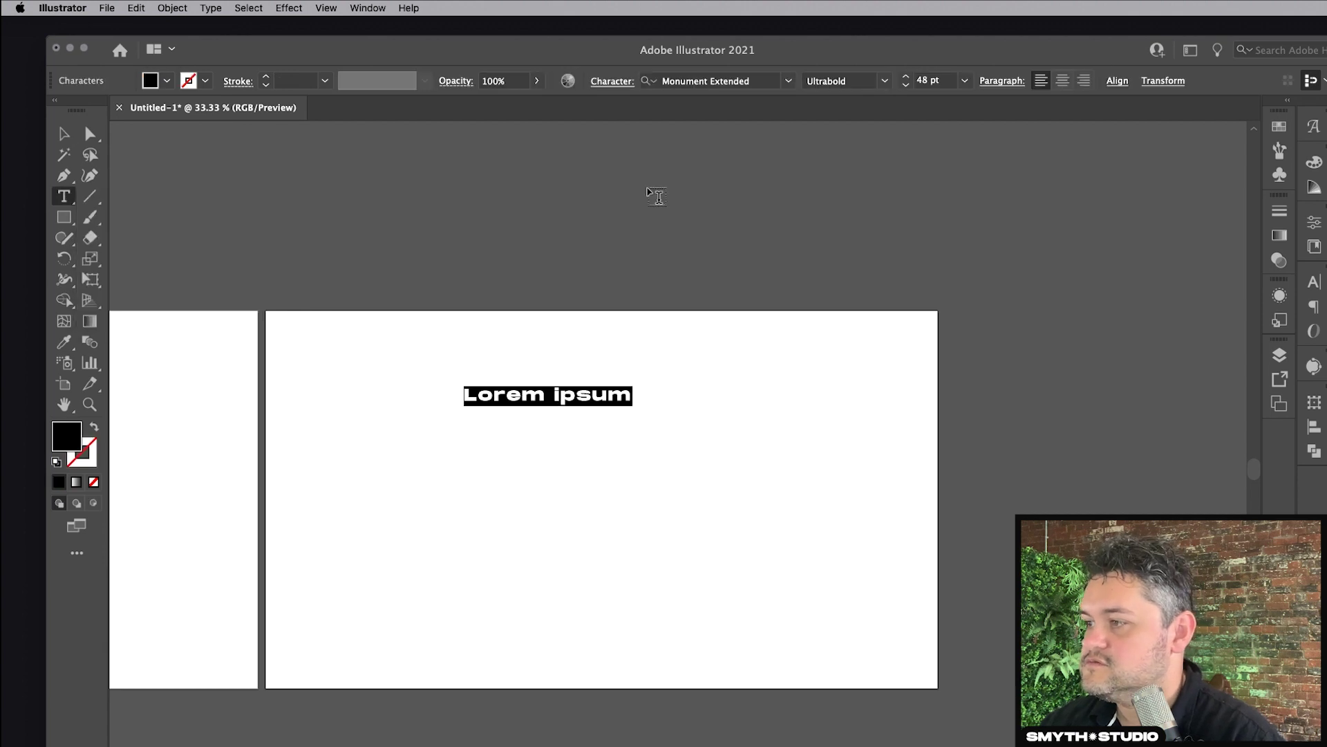
{"action": "type", "text": "NO TAHNK"}
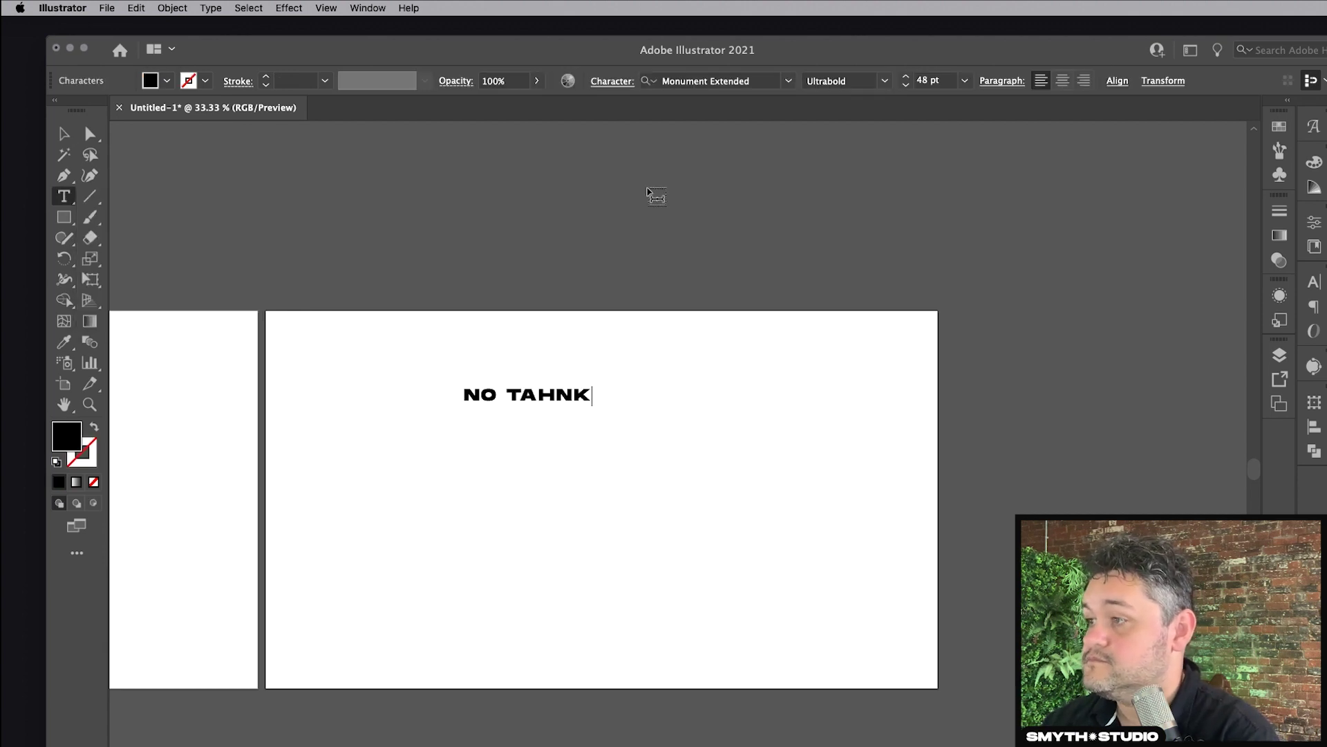
{"action": "key", "text": "BackSpace"}
{"action": "key", "text": "BackSpace"}
{"action": "key", "text": "BackSpace"}
{"action": "key", "text": "BackSpace"}
{"action": "key", "text": "BackSpace"}
{"action": "key", "text": "BackSpace"}
{"action": "key", "text": "BackSpace"}
{"action": "key", "text": "BackSpace"}
Enter "MONDAY" as the text and enlarge it to a font size of about 106 pt.
{"action": "type", "text": "MONDAY"}
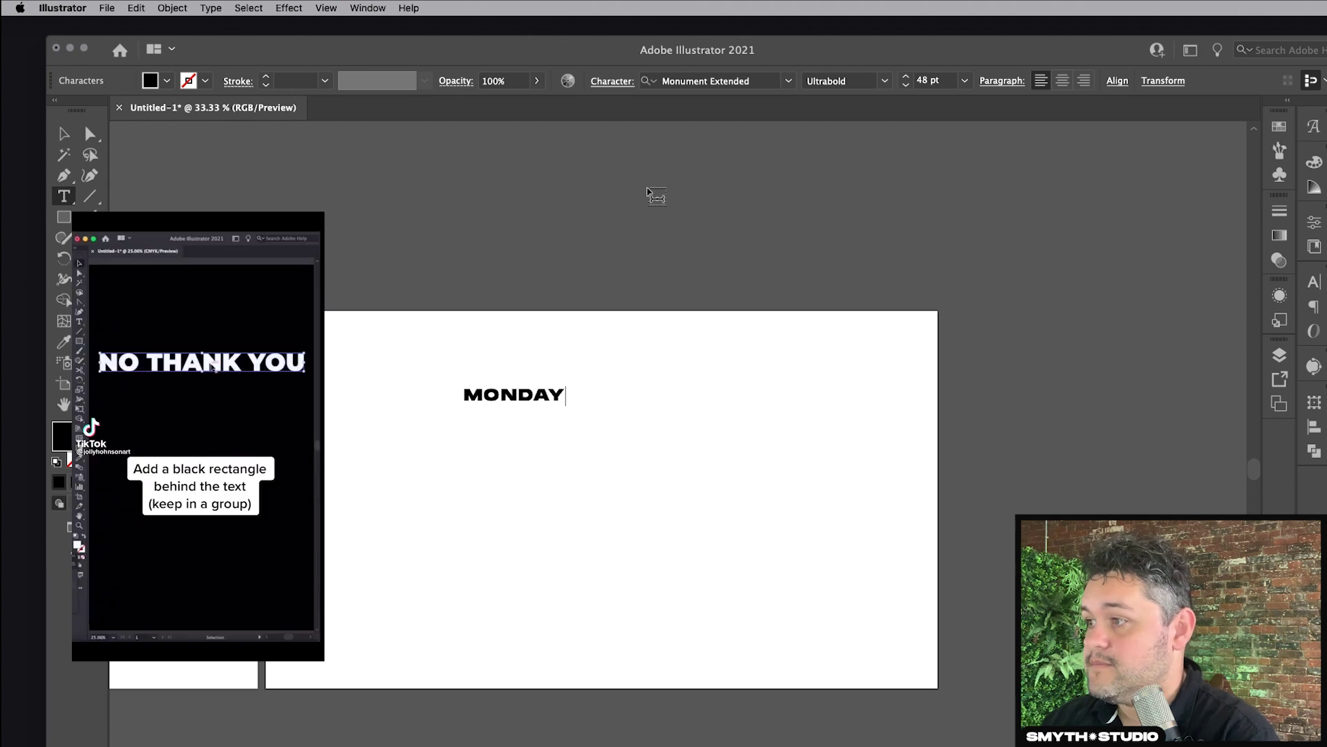
{"action": "key", "text": "Escape"}
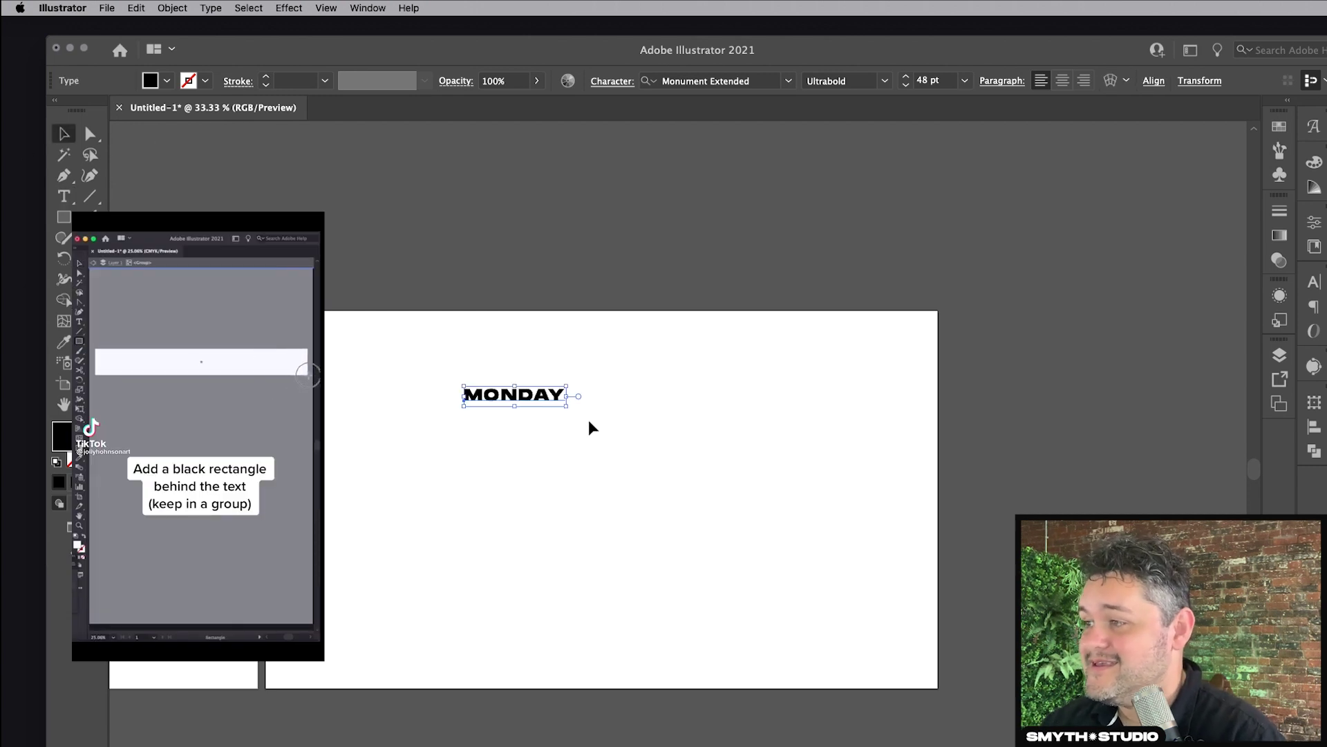
{"action": "left_click_drag", "start_coordinate": [566, 406], "coordinate": [691, 451]}
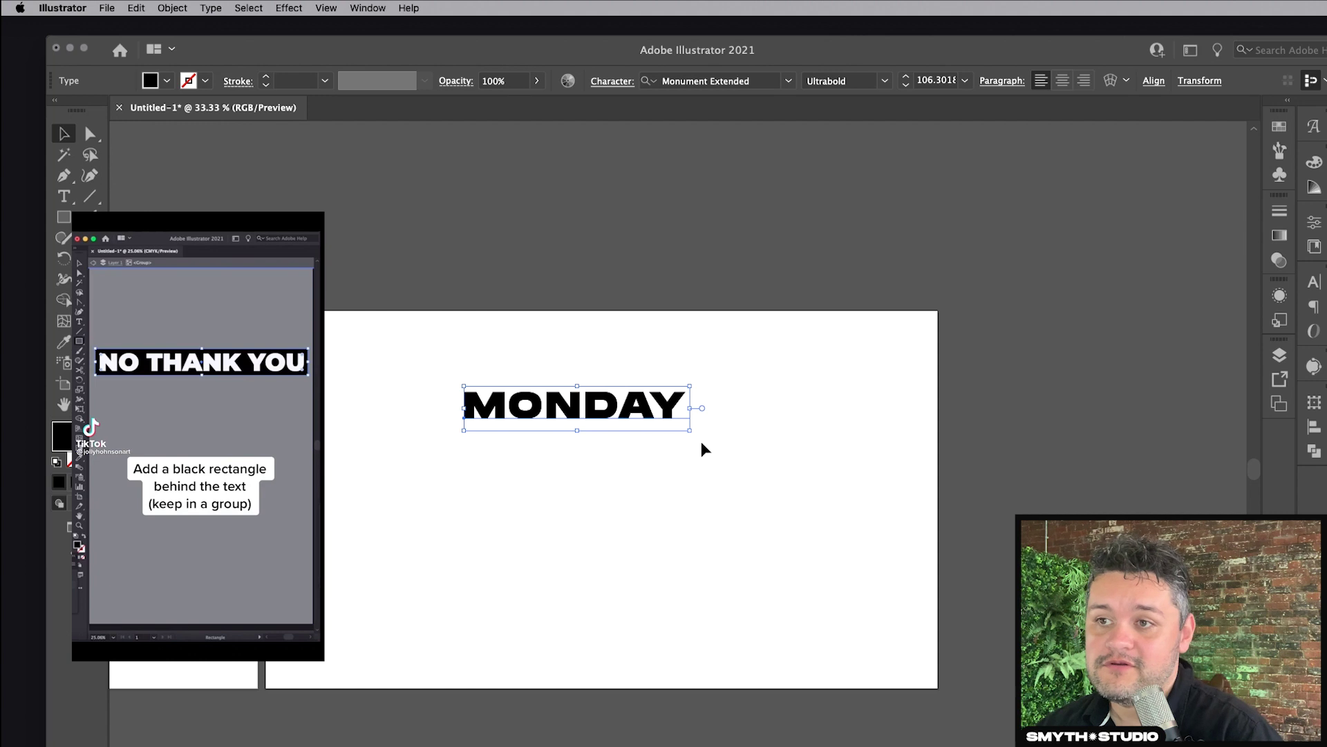
{"action": "key", "text": "super+Tab"}
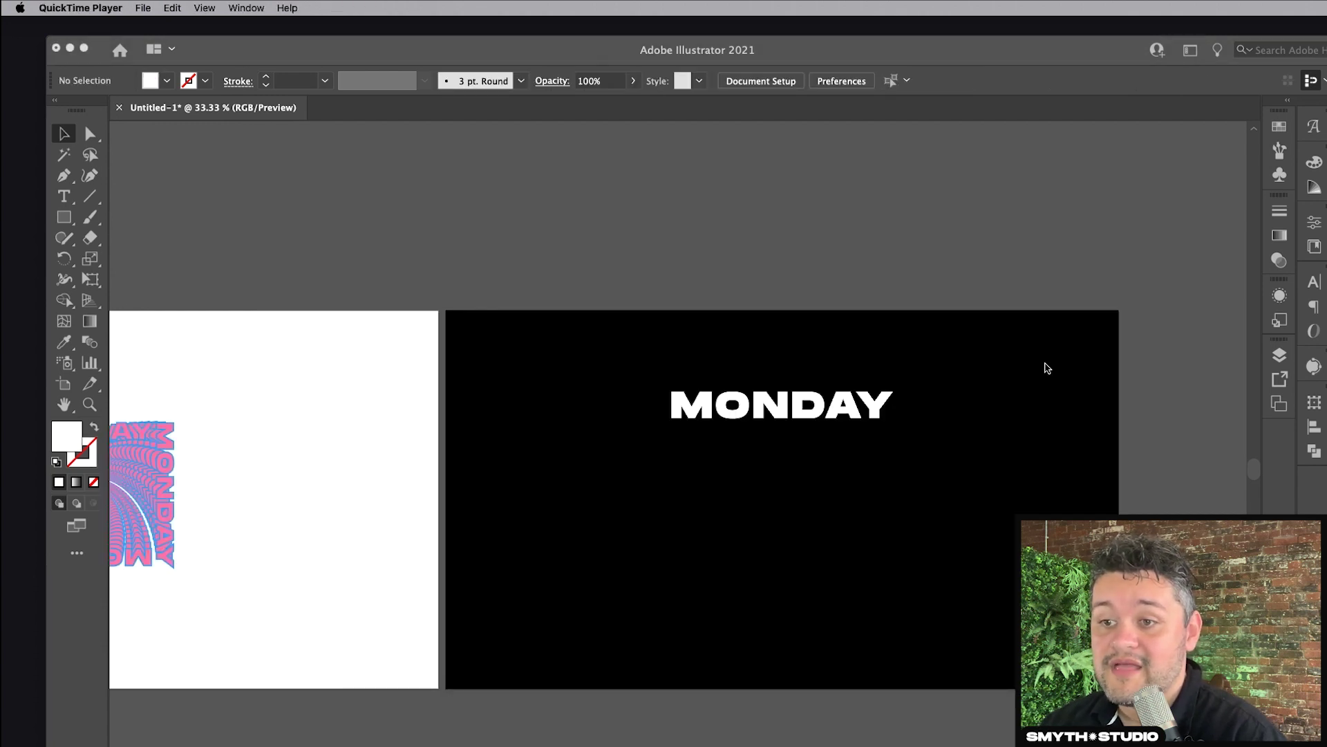
Draw a rectangle closely around the white MONDAY text, fill it with the background's black, and send it behind the text.
{"action": "left_click", "coordinate": [63, 220]}
{"action": "left_click", "coordinate": [62, 220]}
{"action": "left_click_drag", "start_coordinate": [656, 388], "coordinate": [903, 422]}
{"action": "left_click", "coordinate": [63, 341]}
{"action": "left_click", "coordinate": [646, 370]}
{"action": "left_click", "coordinate": [64, 135]}
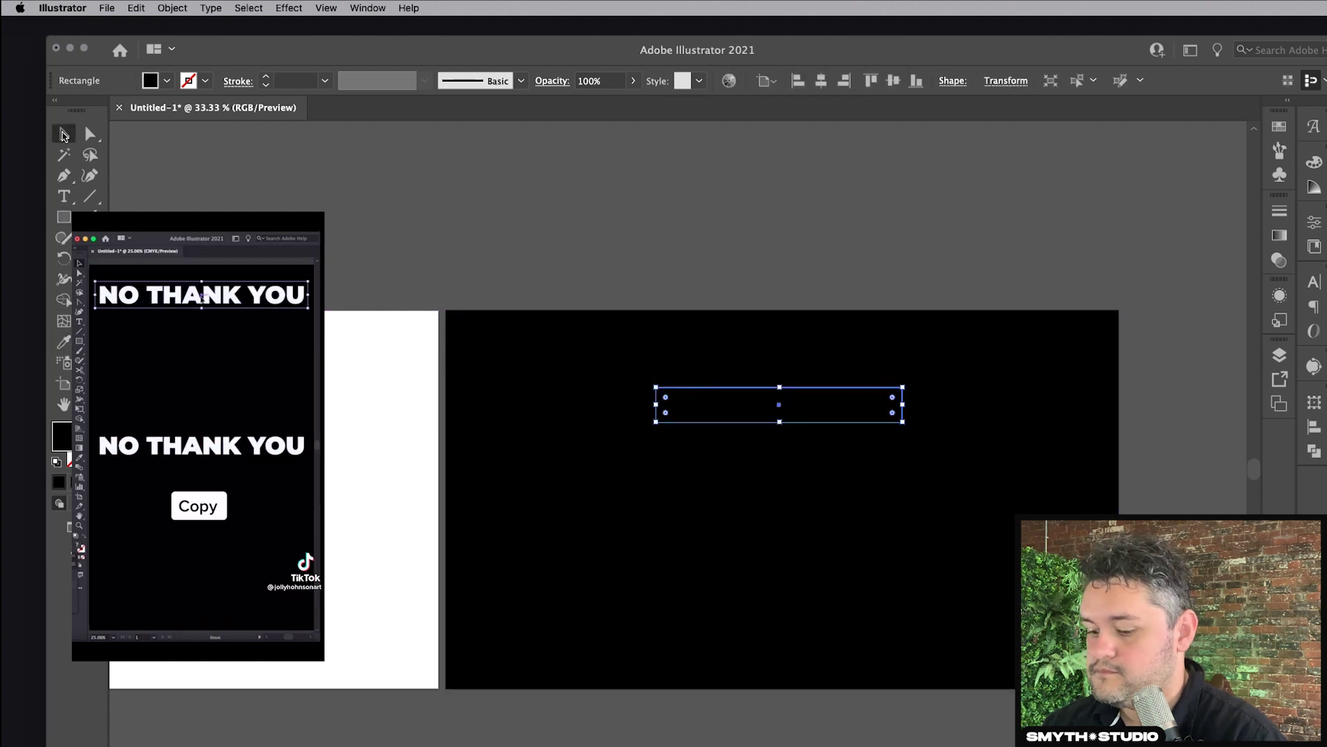
{"action": "key", "text": "super+["}
{"action": "key", "text": "super+Tab"}
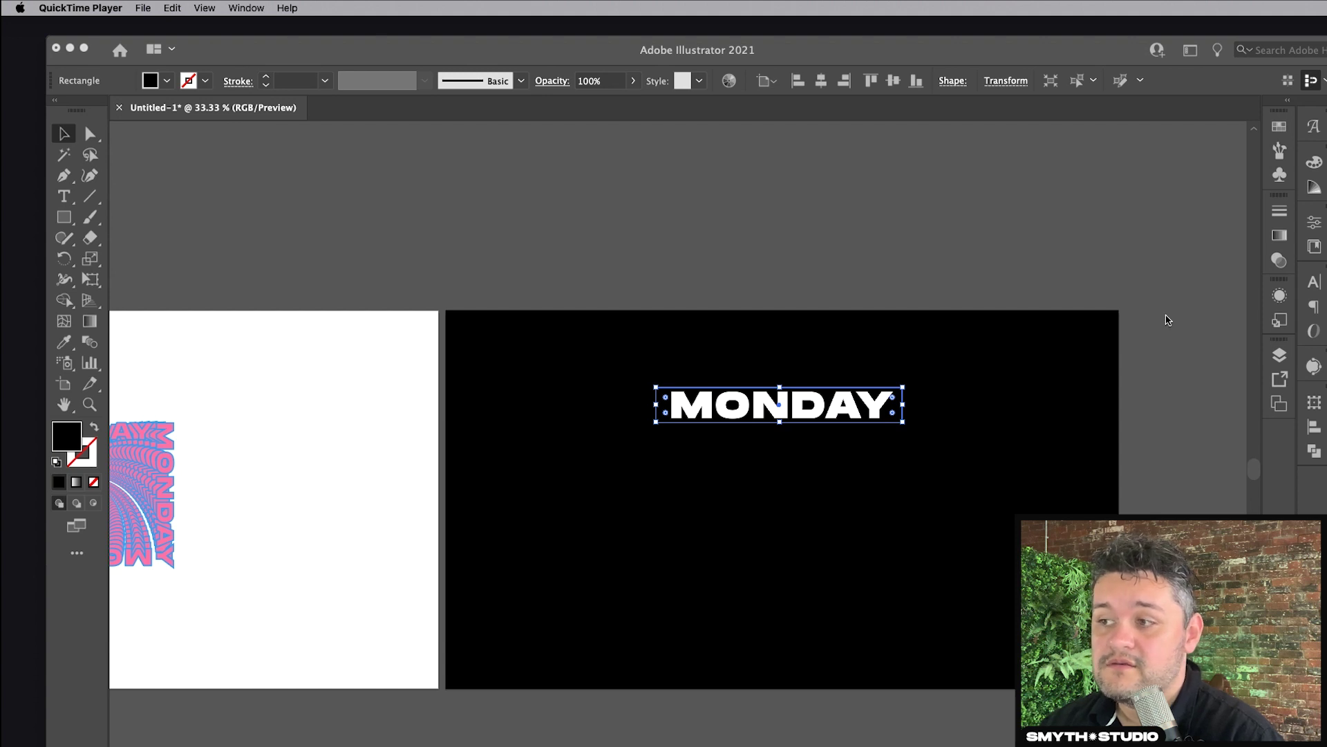
Group the white MONDAY text with its black rectangle.
{"action": "left_click", "coordinate": [965, 382]}
{"action": "left_click_drag", "start_coordinate": [954, 296], "coordinate": [759, 394]}
{"action": "left_click", "coordinate": [865, 459], "text": "shift"}
{"action": "key", "text": "super+g"}
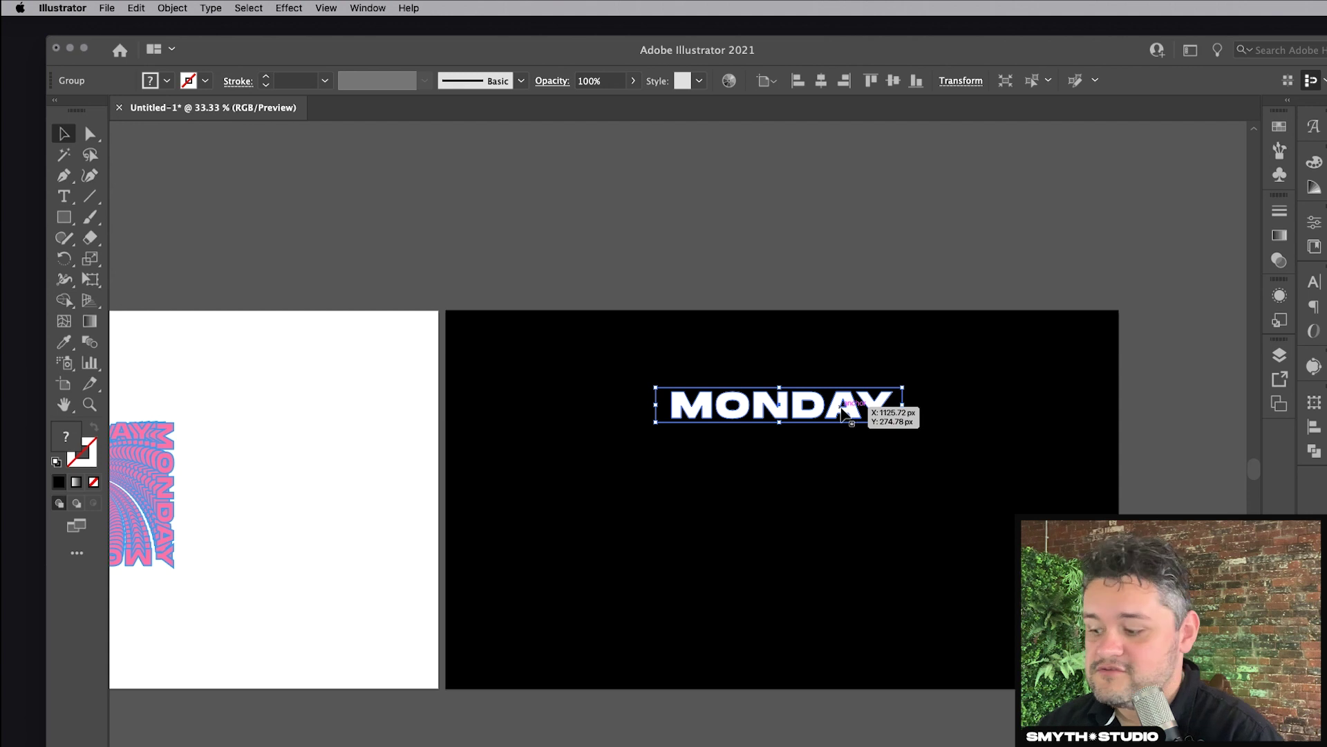
Duplicate the MONDAY group about 551 px straight down to the lower part of the artboard.
{"action": "left_click_drag", "start_coordinate": [842, 413], "coordinate": [837, 607]}
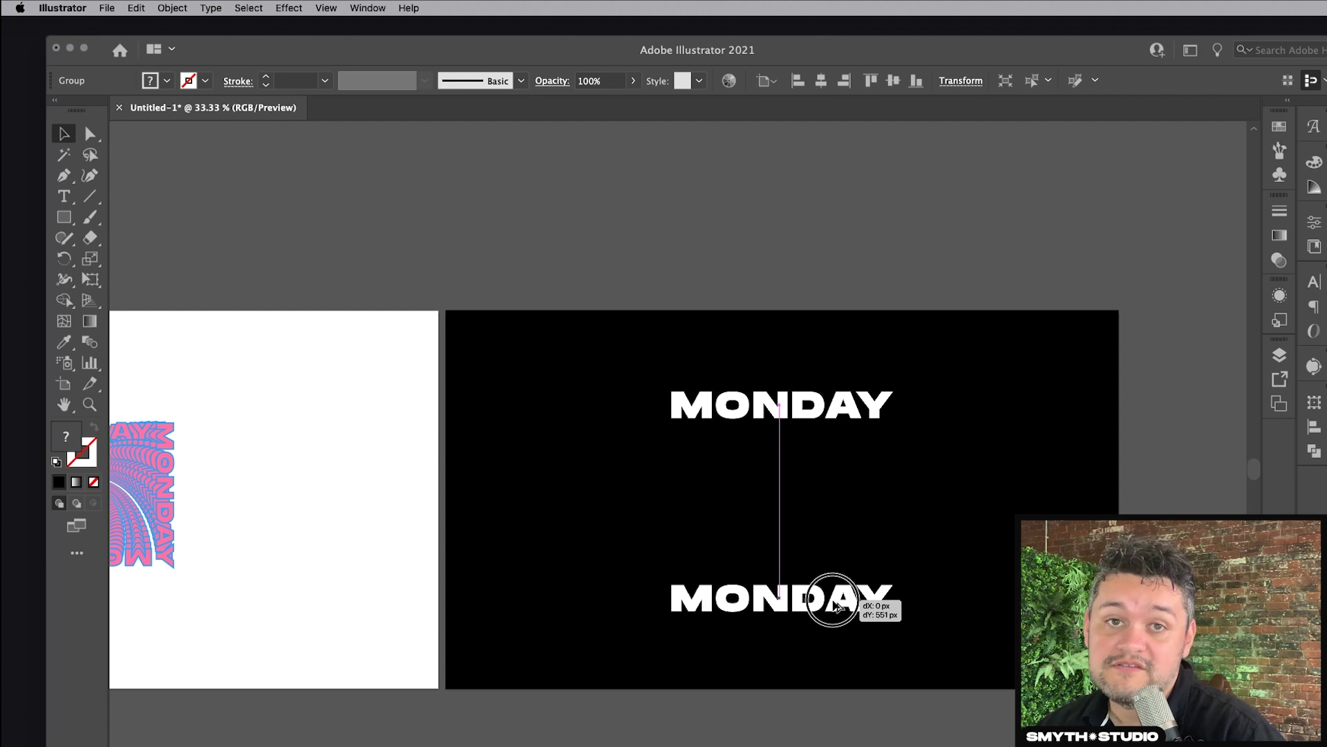
{"action": "left_click_drag", "start_coordinate": [837, 606], "coordinate": [837, 605]}
{"action": "left_click", "coordinate": [858, 407]}
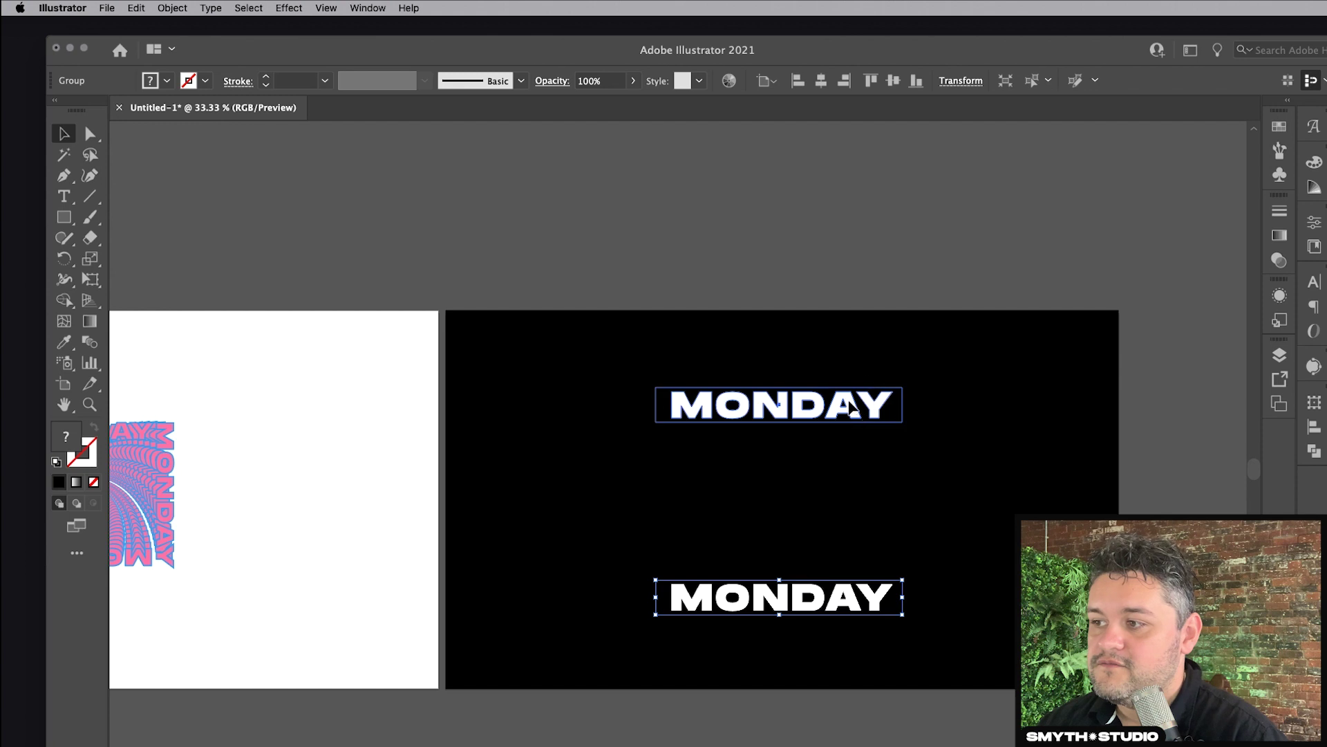
{"action": "left_click", "coordinate": [880, 603]}
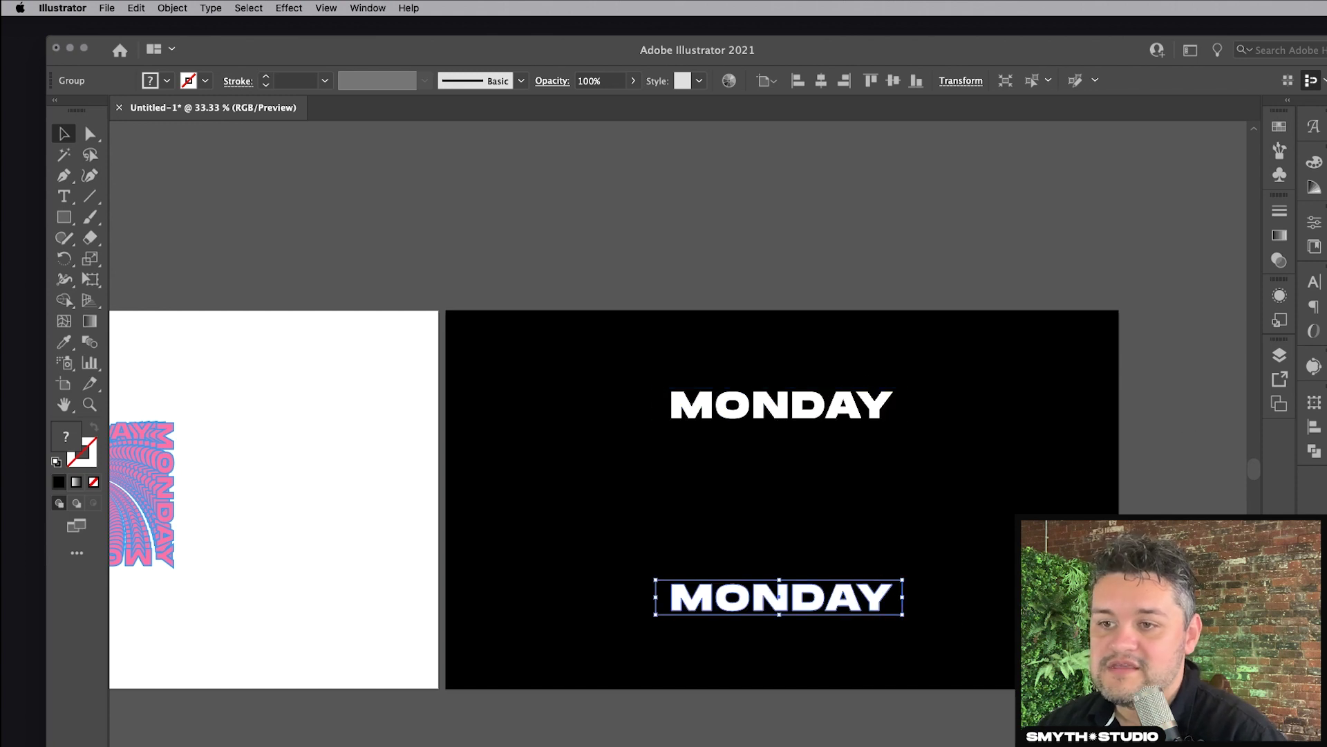
{"action": "key", "text": "super+Tab"}
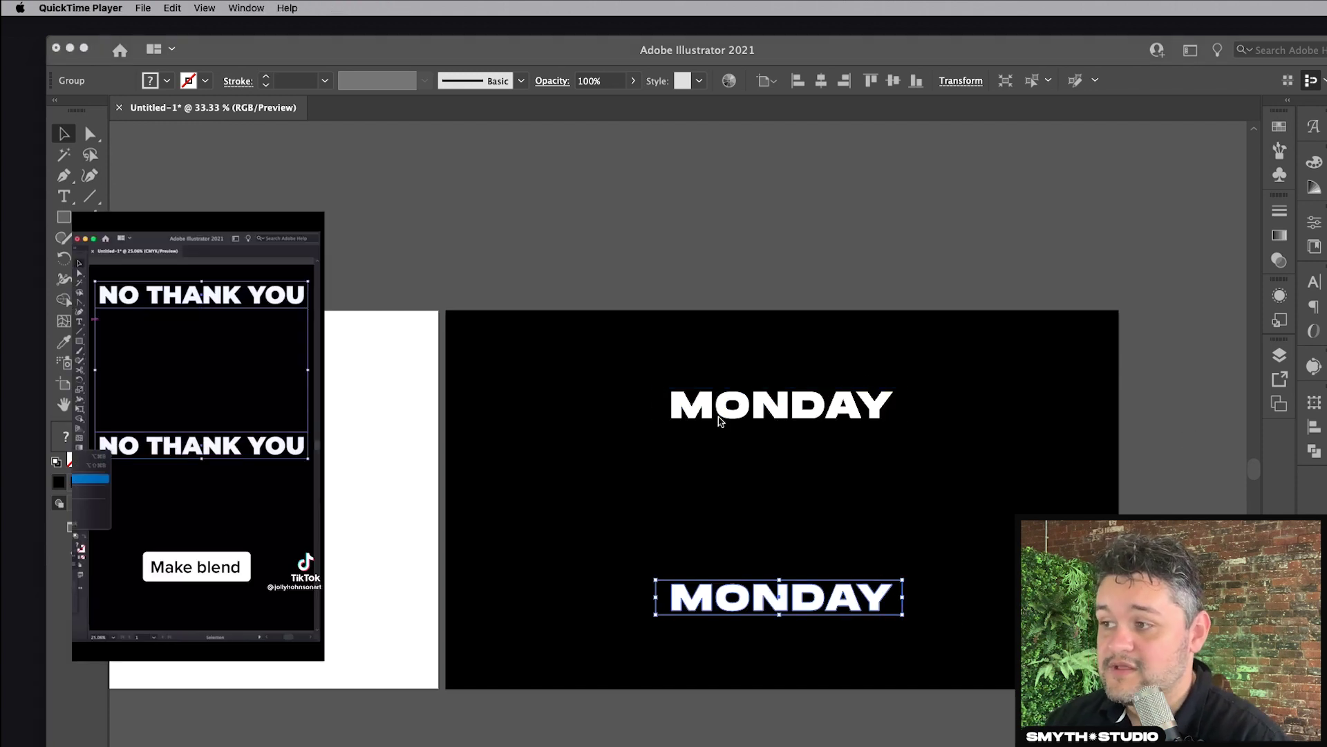
Select the upper and lower MONDAY groups and set the blend spacing to Specified Steps with a value of 10.
{"action": "left_click", "coordinate": [784, 305]}
{"action": "left_click", "coordinate": [795, 407]}
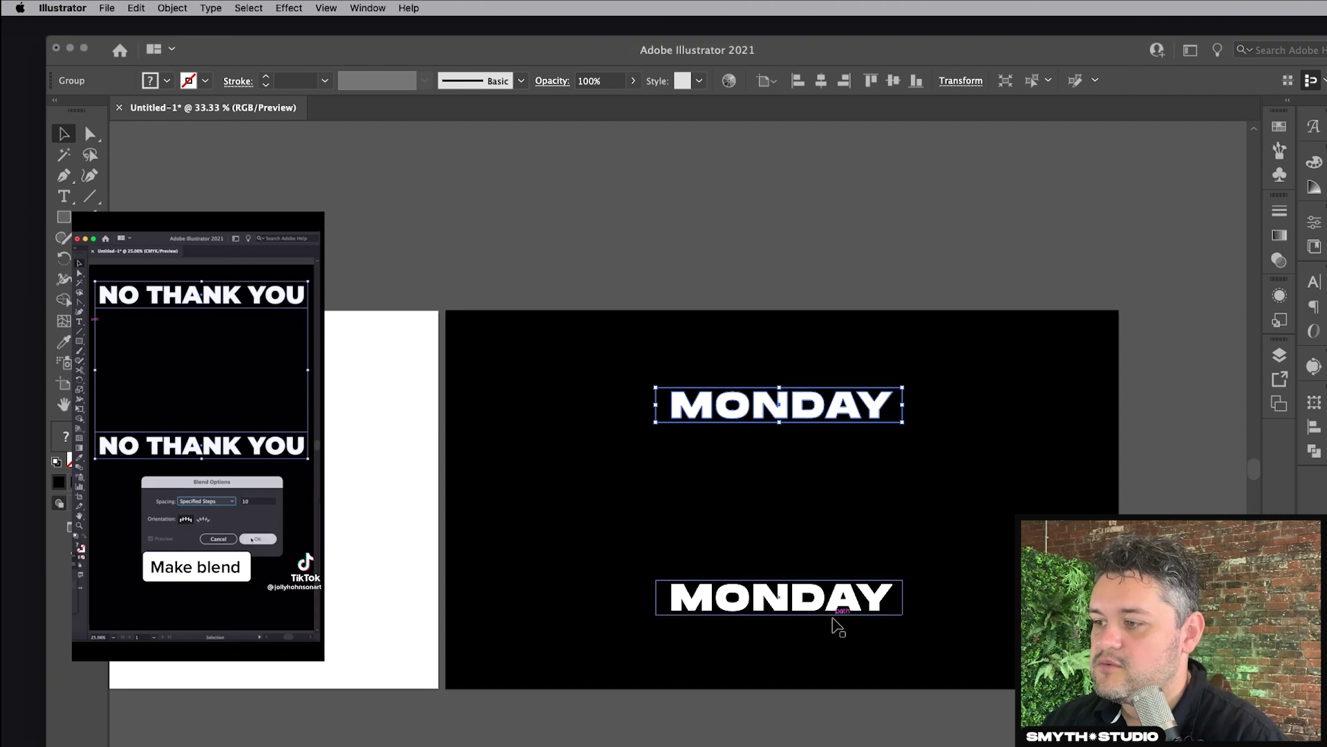
{"action": "left_click", "coordinate": [839, 608], "text": "shift"}
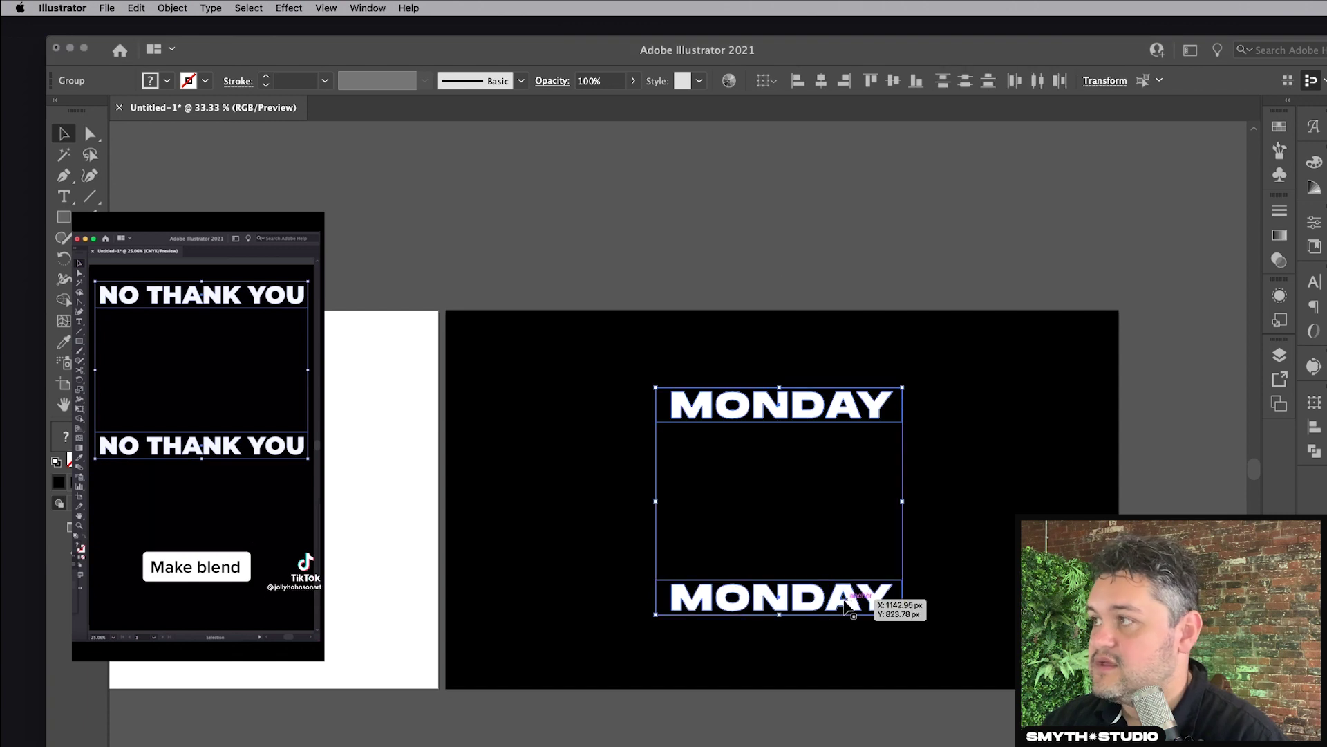
{"action": "left_click", "coordinate": [175, 8]}
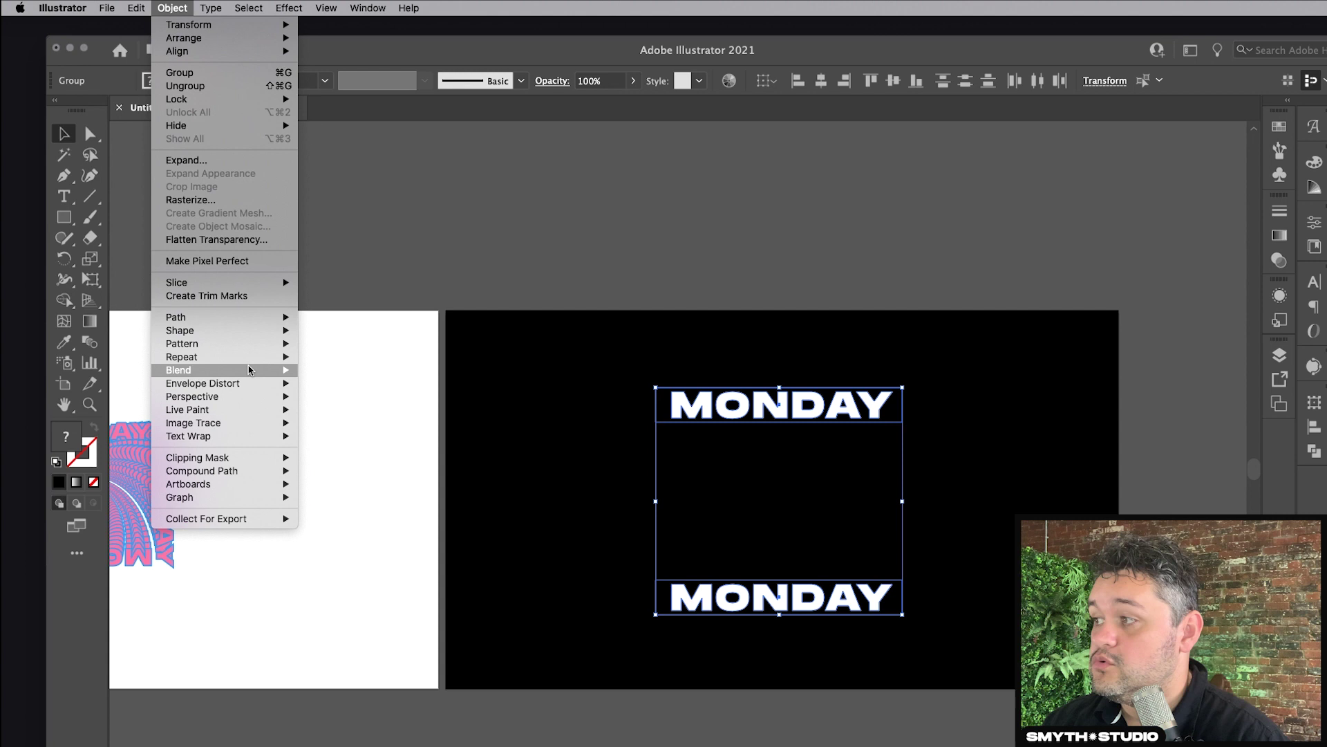
{"action": "mouse_move", "coordinate": [248, 373]}
{"action": "key", "text": "Escape"}
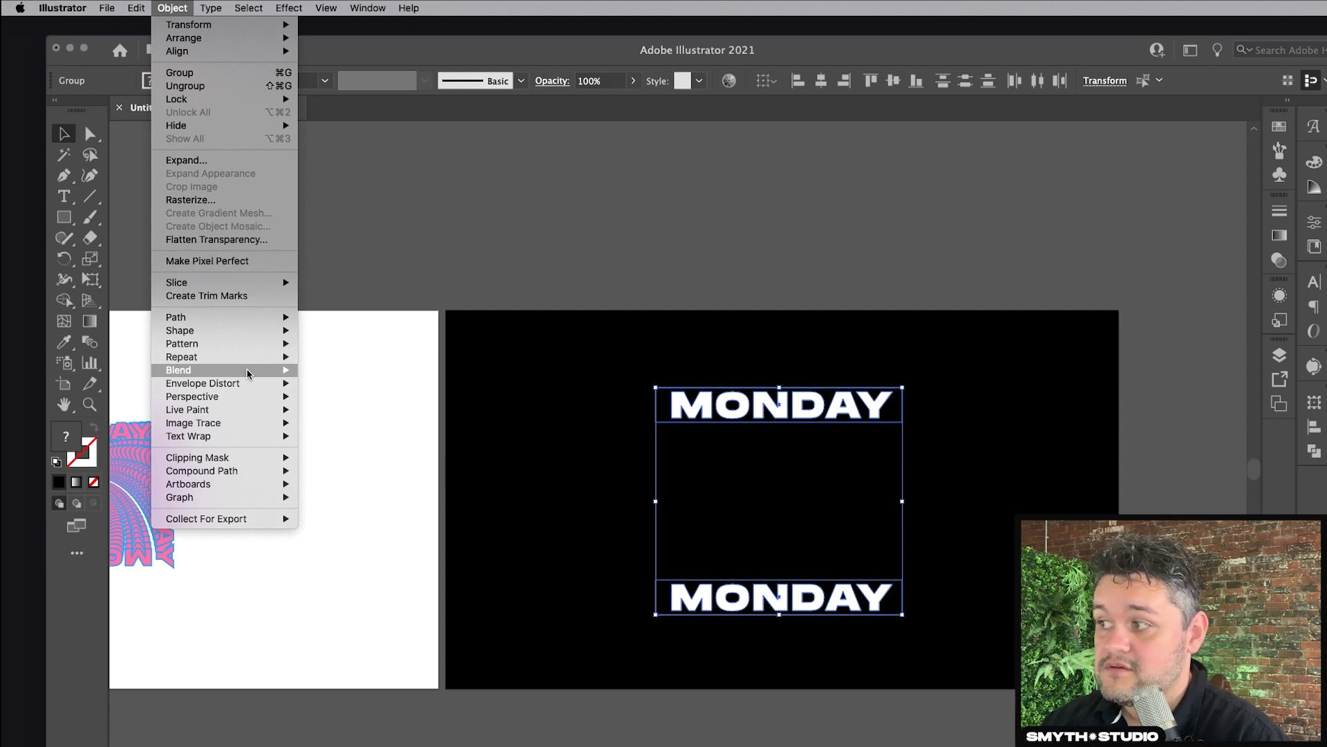
{"action": "left_click", "coordinate": [160, 7]}
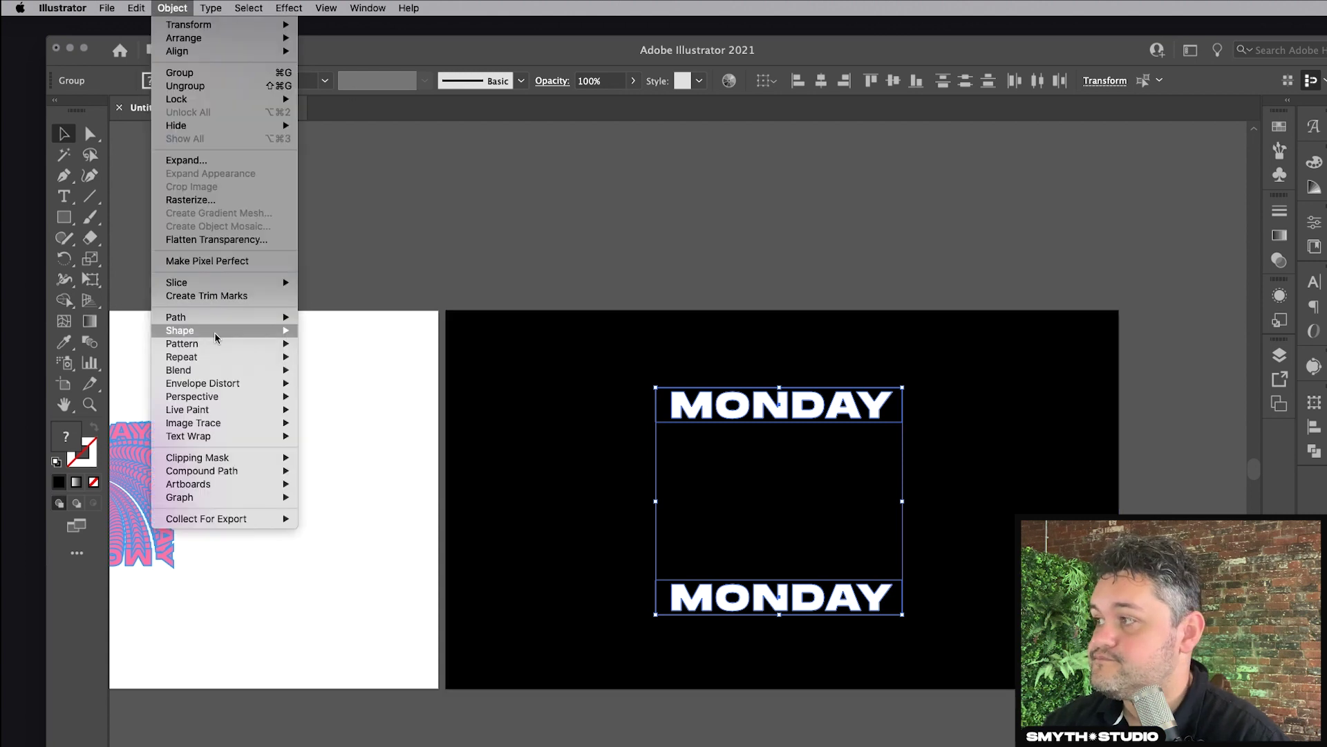
{"action": "mouse_move", "coordinate": [230, 344]}
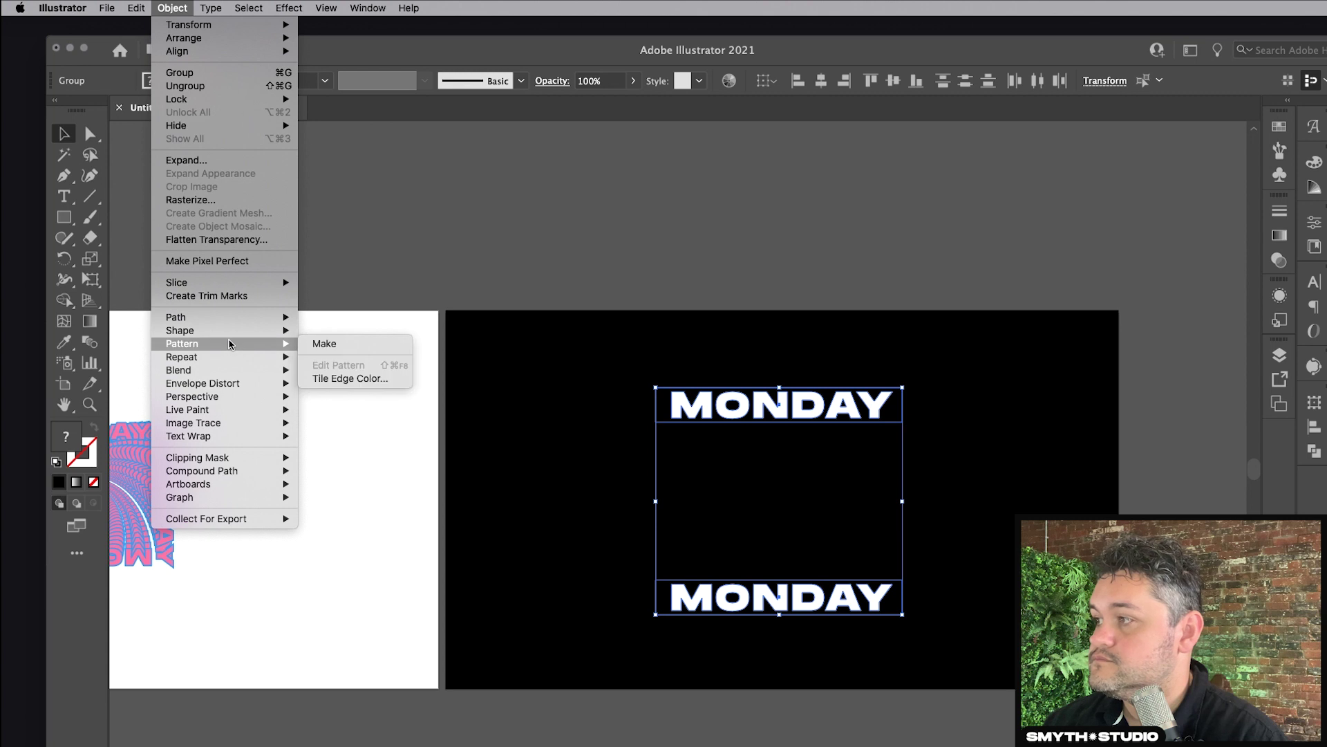
{"action": "mouse_move", "coordinate": [277, 369]}
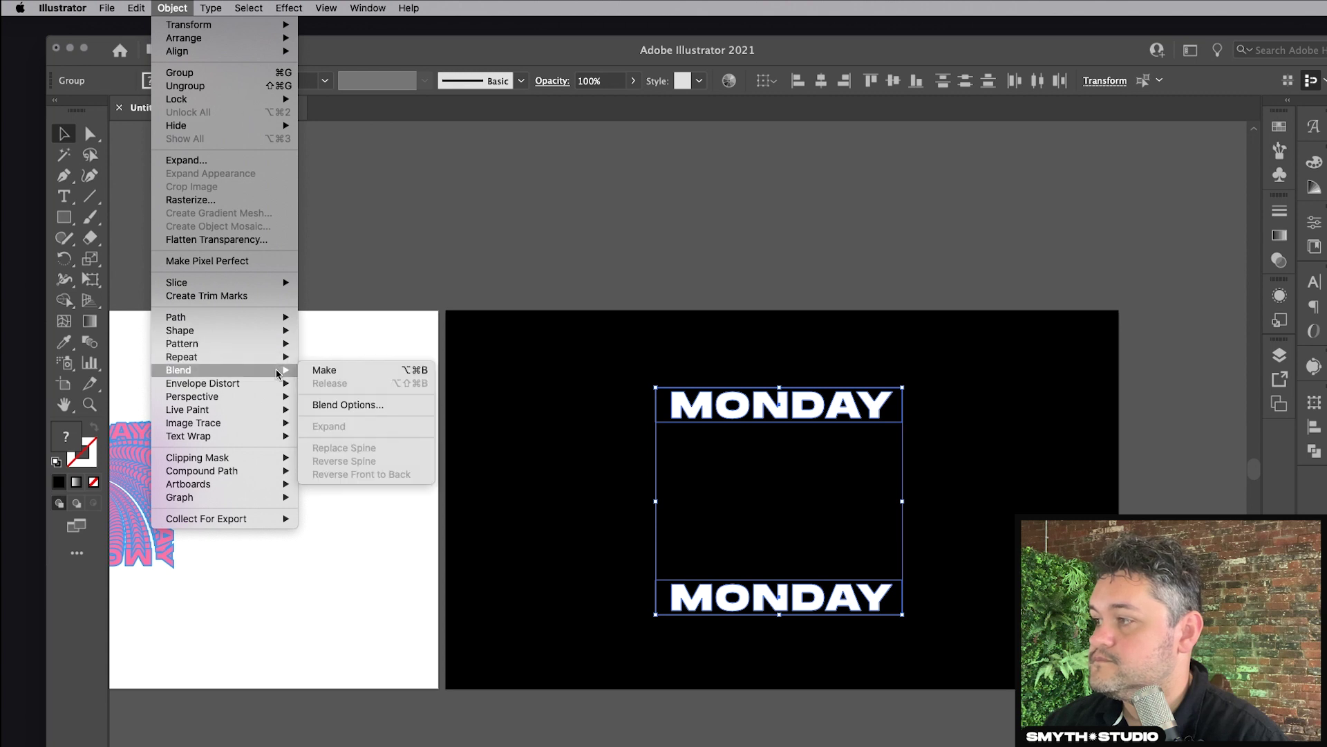
{"action": "left_click", "coordinate": [347, 405]}
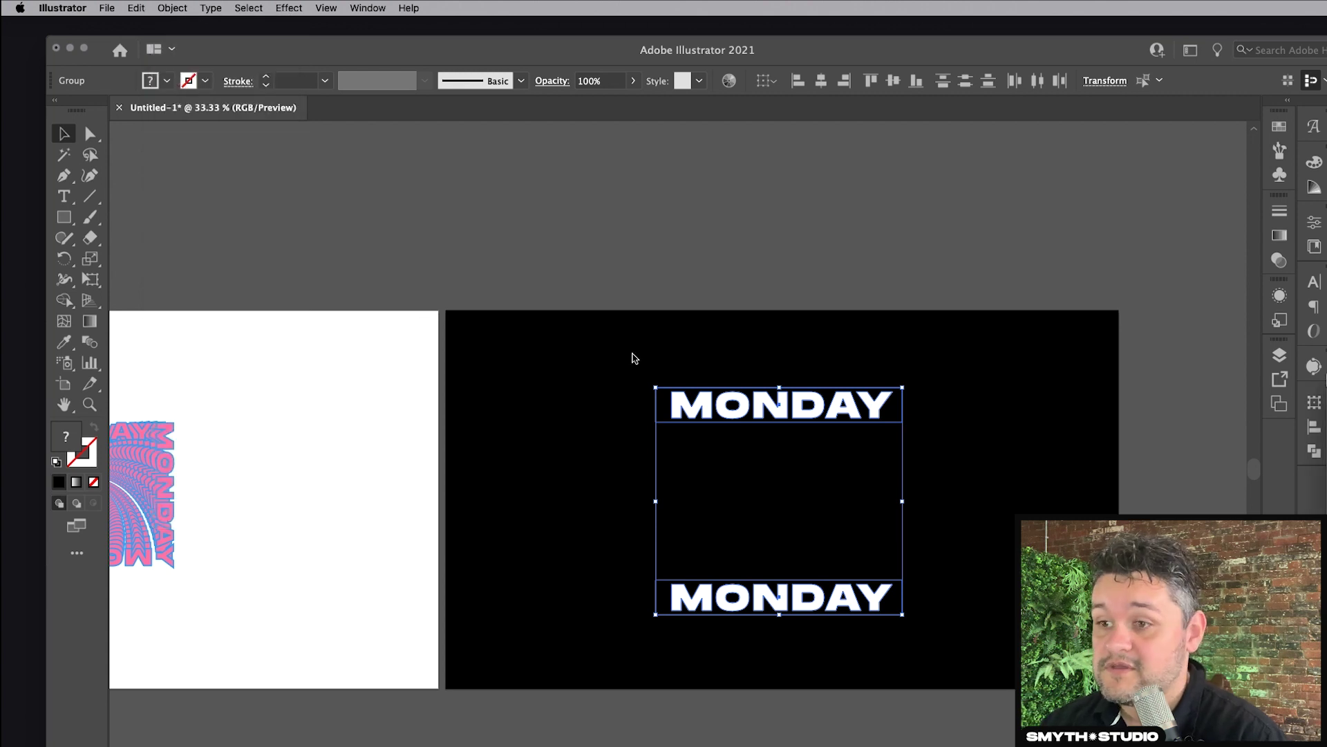
{"action": "left_click_drag", "start_coordinate": [866, 255], "coordinate": [893, 249]}
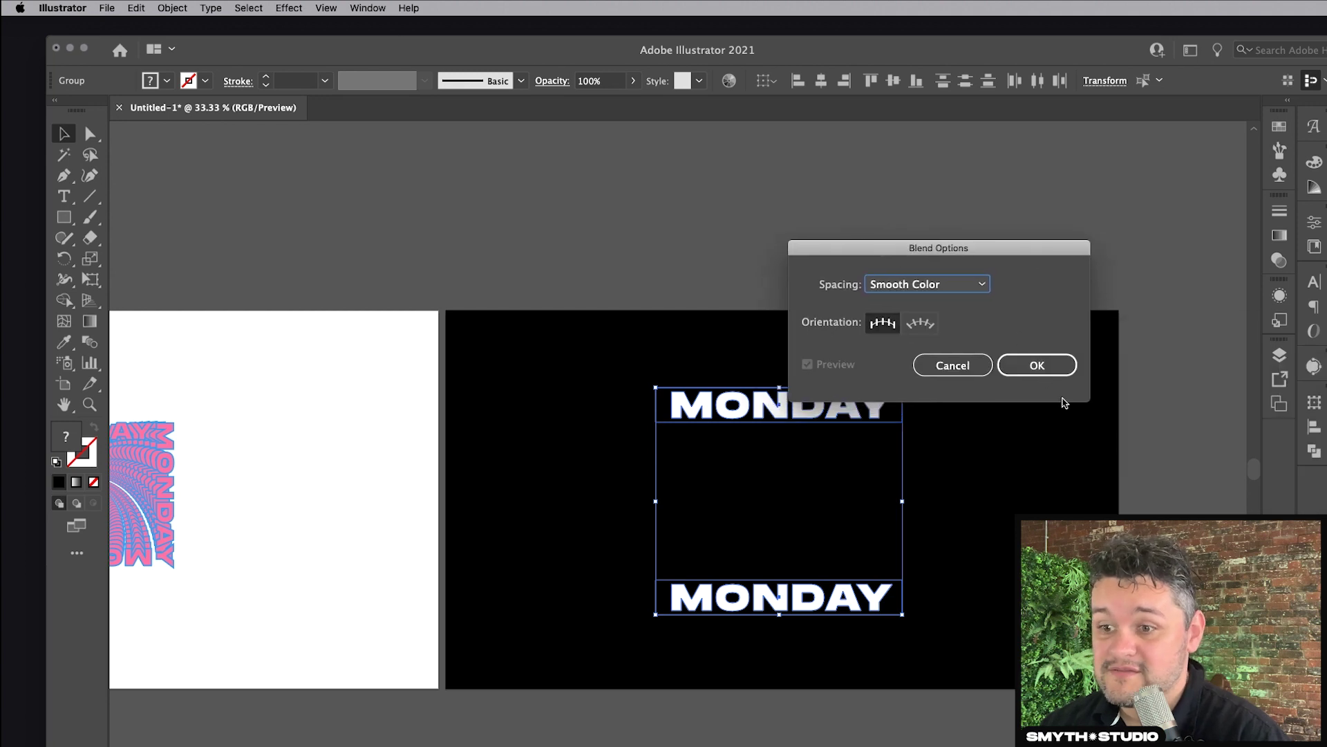
{"action": "key", "text": "super+Tab"}
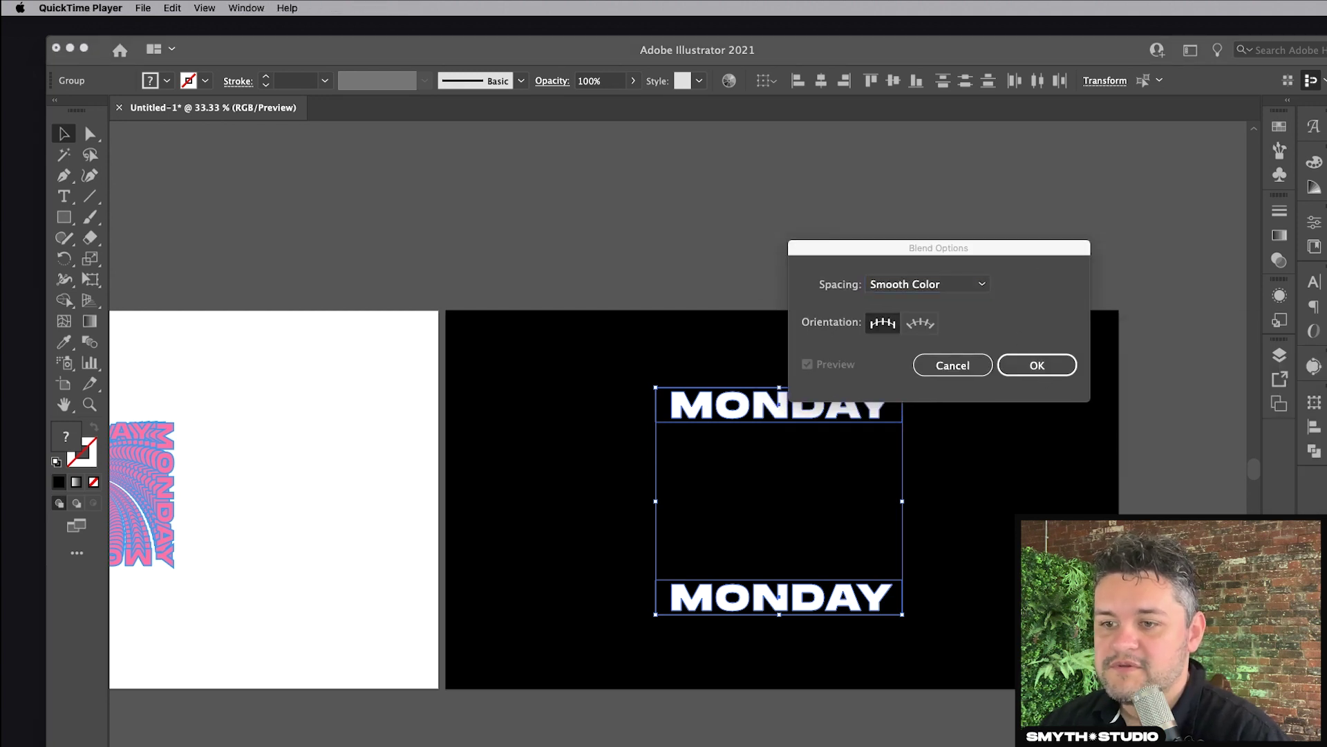
{"action": "left_click", "coordinate": [935, 285]}
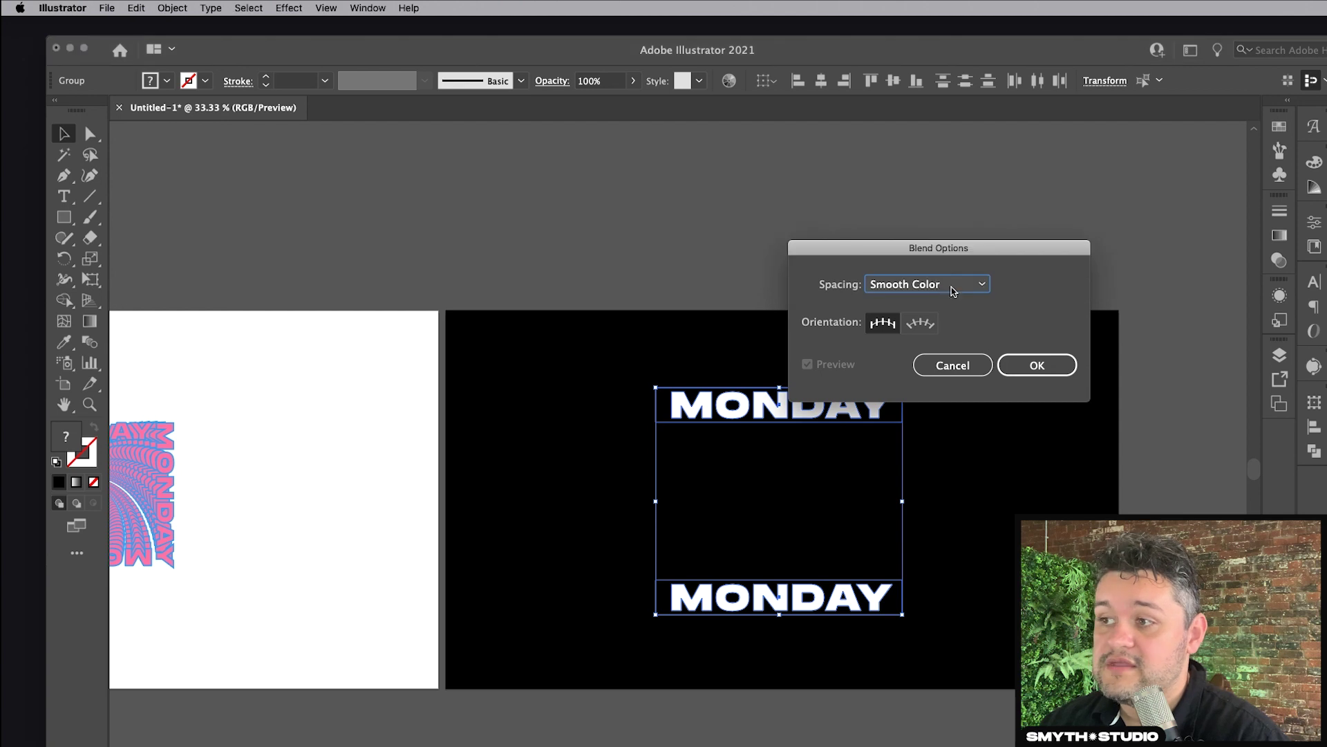
{"action": "left_click", "coordinate": [955, 285]}
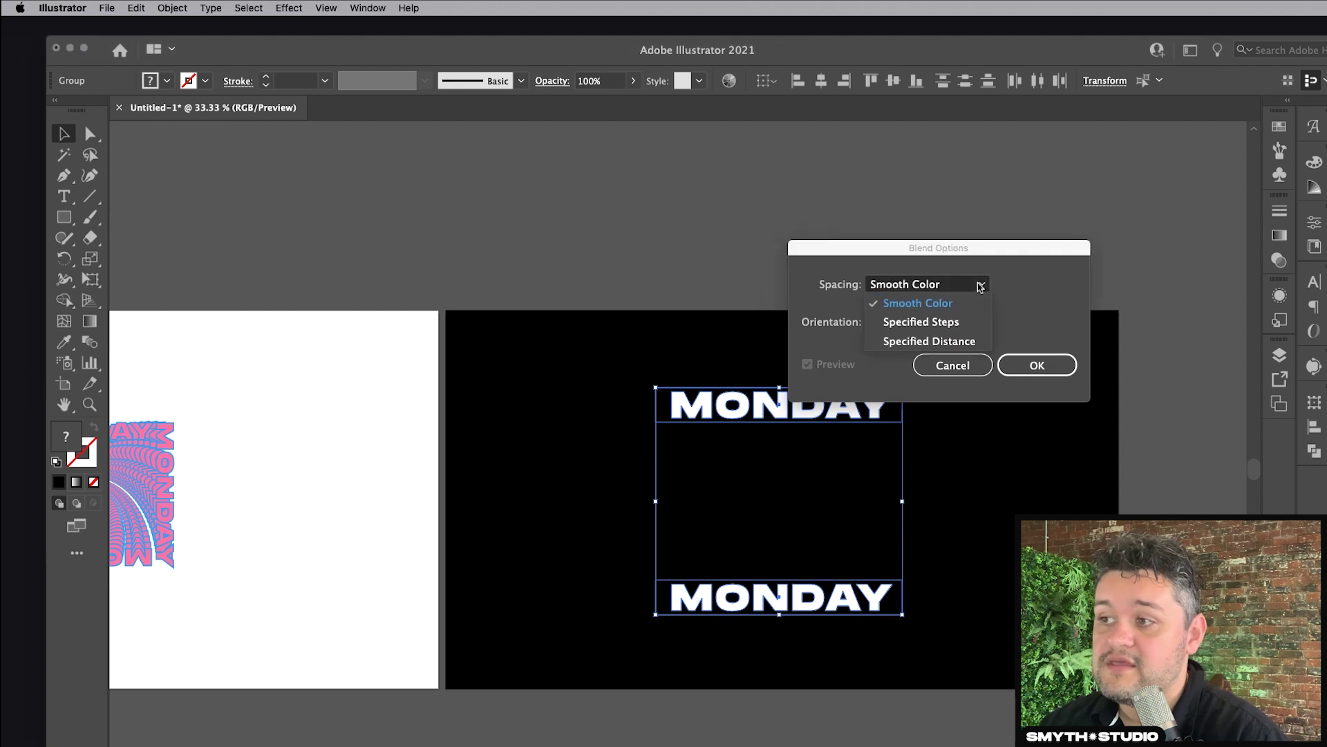
{"action": "left_click", "coordinate": [969, 325]}
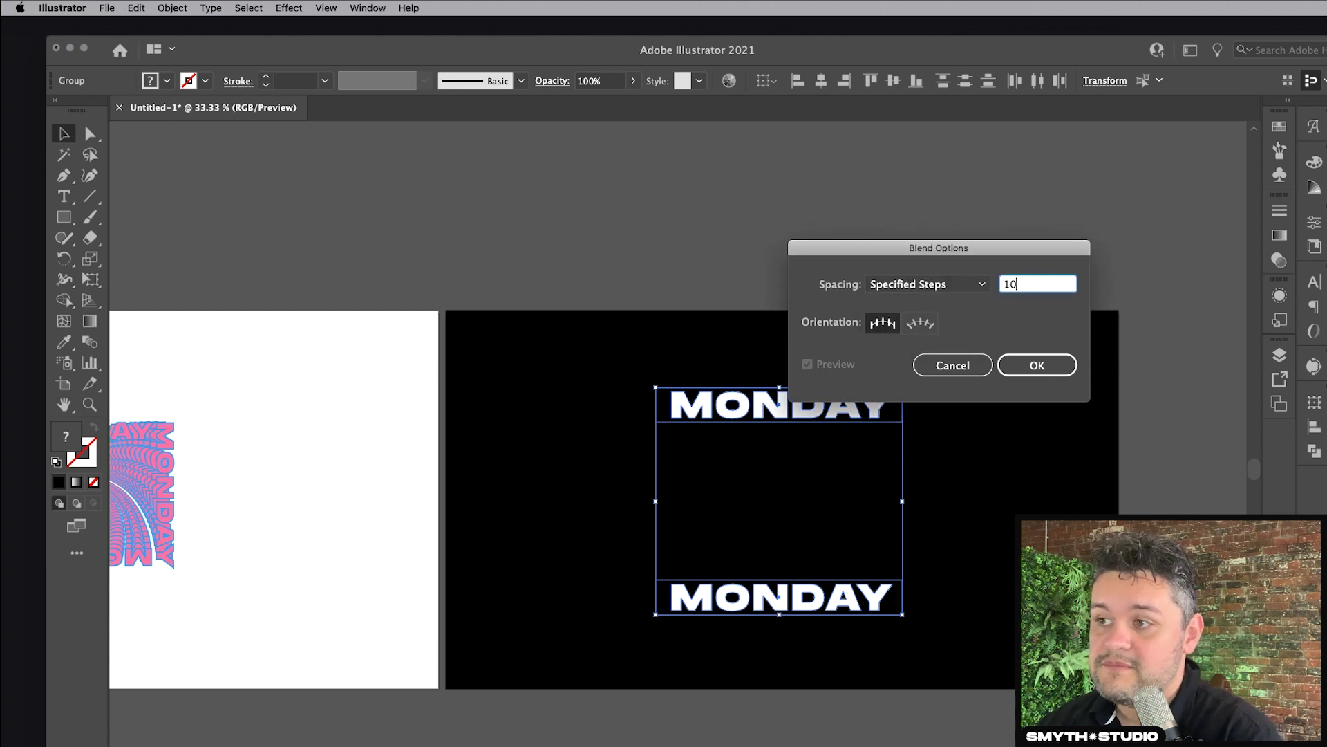
{"action": "left_click", "coordinate": [1039, 368]}
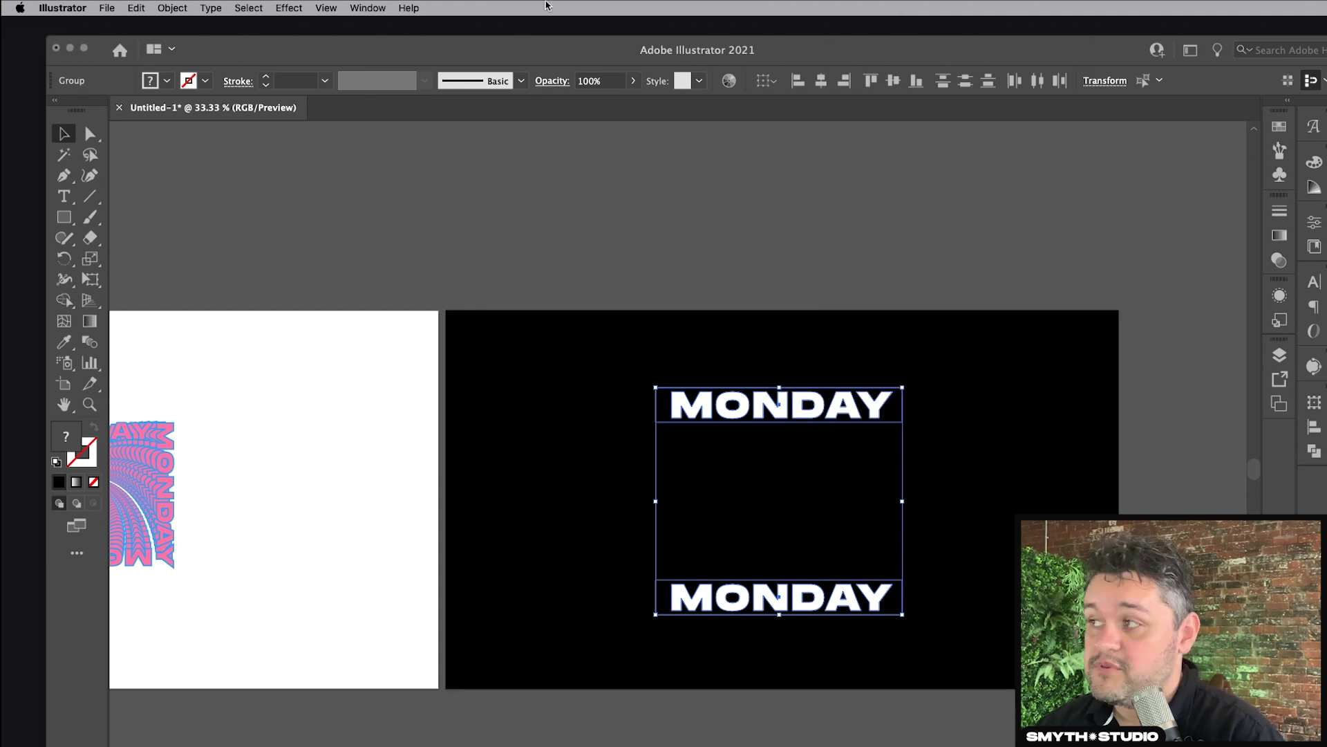
Make a blend between the upper and lower MONDAY groups.
{"action": "left_click", "coordinate": [172, 8]}
{"action": "mouse_move", "coordinate": [220, 359]}
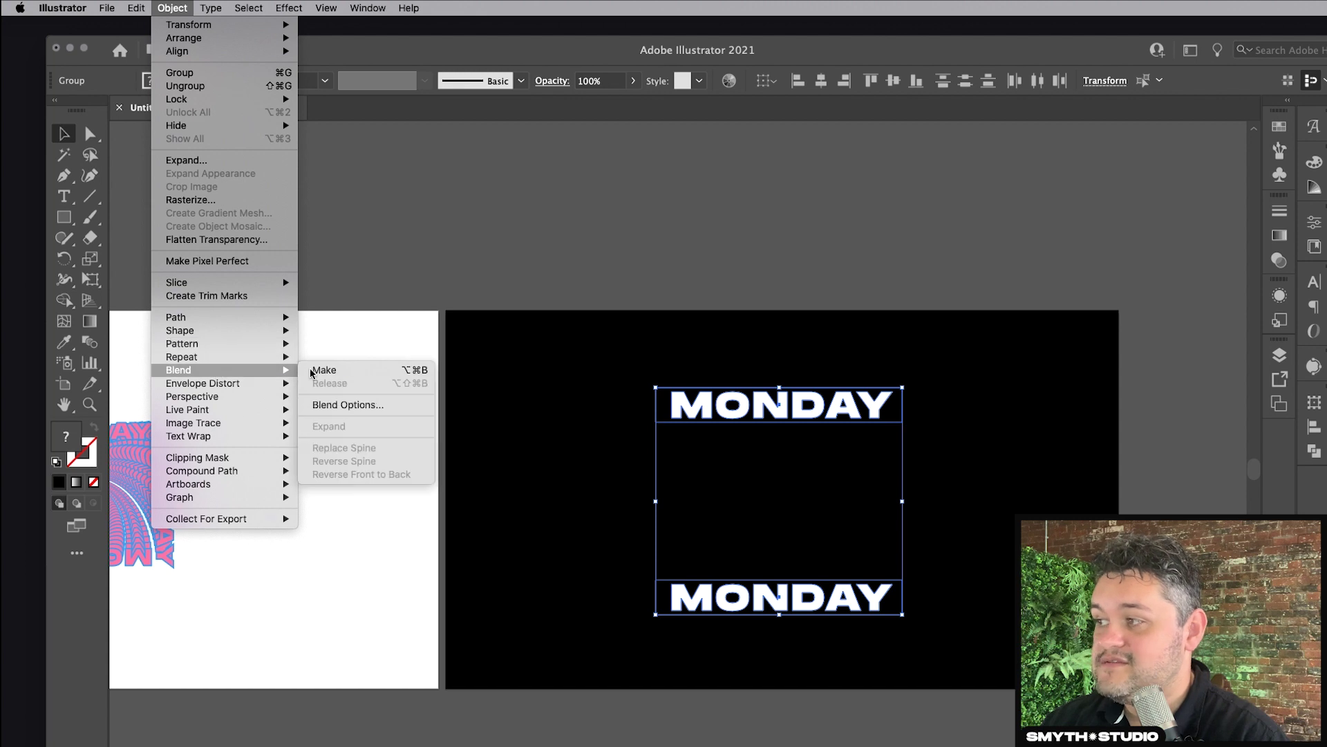
{"action": "left_click", "coordinate": [349, 374]}
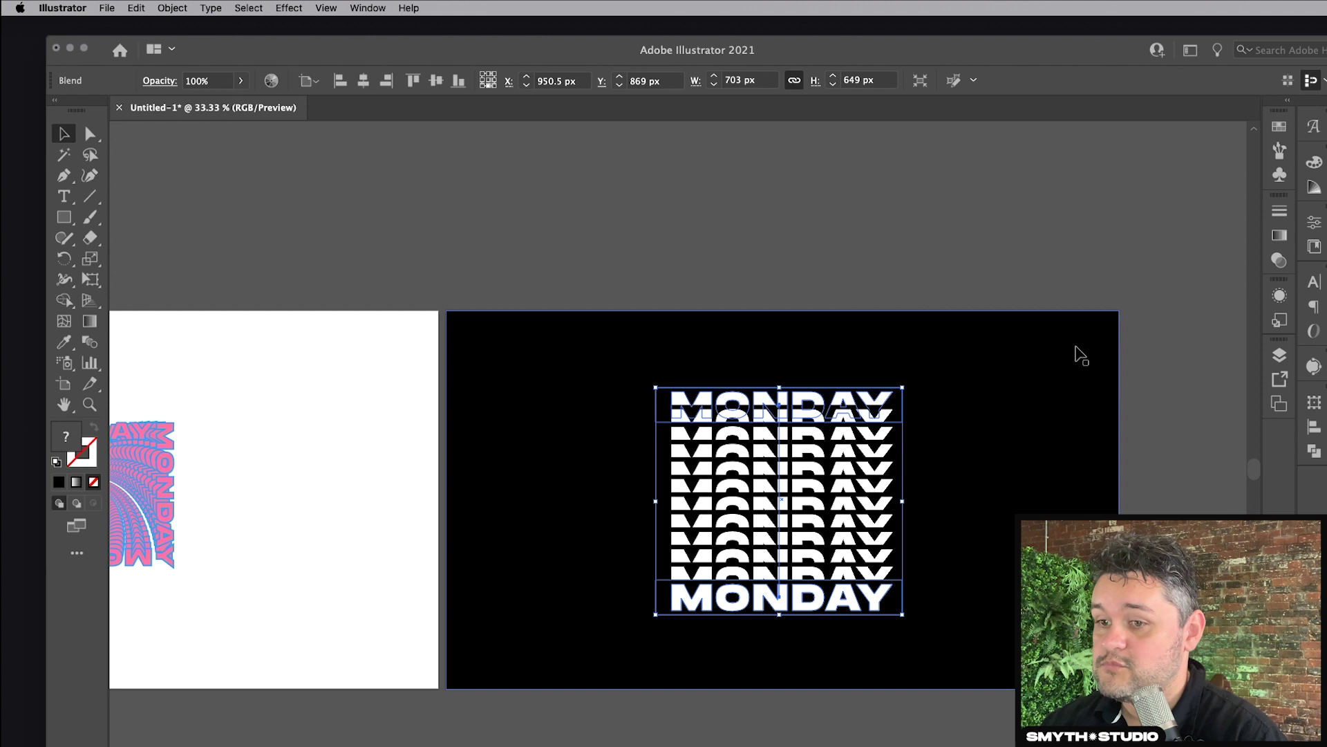
Pull curve handles out of the MONDAY blend's spine with the Anchor Point tool to bend the text stack.
{"action": "key", "text": "super+Tab"}
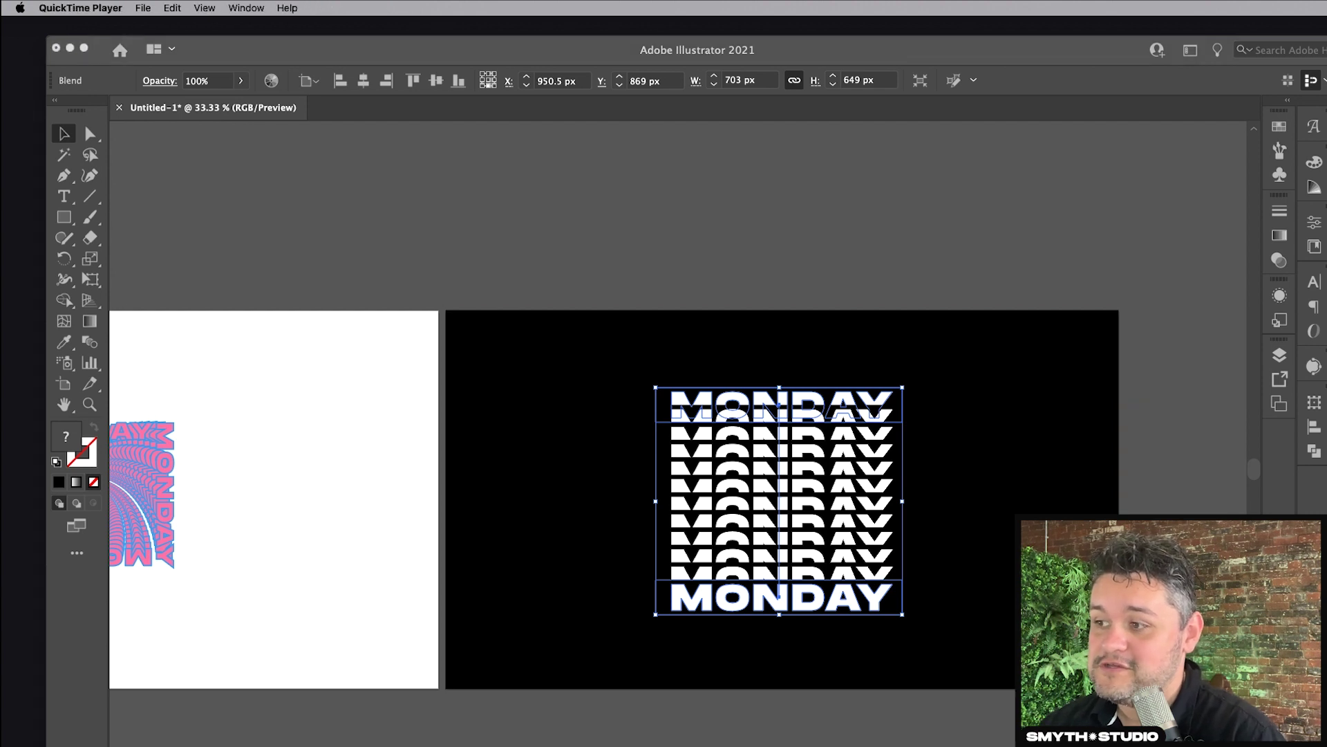
{"action": "left_click_drag", "start_coordinate": [64, 175], "coordinate": [125, 238]}
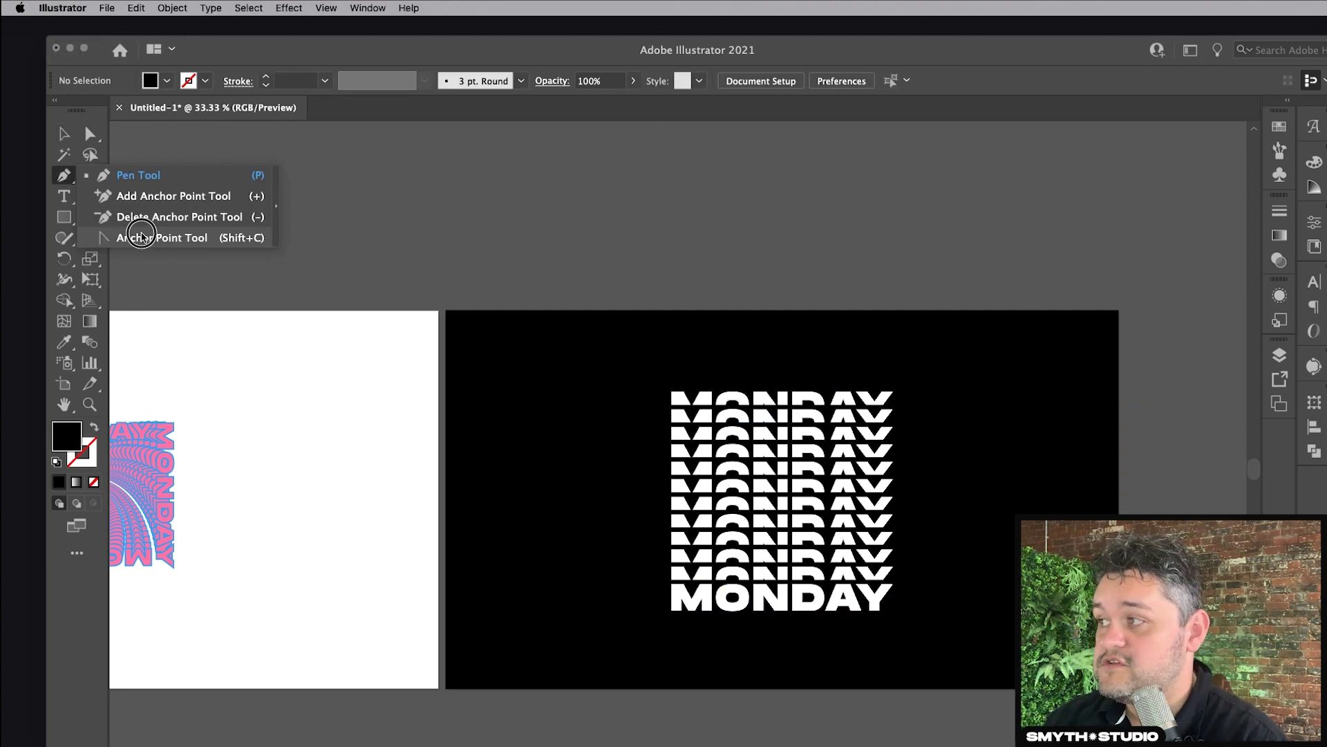
{"action": "left_click", "coordinate": [185, 238]}
{"action": "left_click_drag", "start_coordinate": [779, 406], "coordinate": [781, 503]}
{"action": "mouse_move", "coordinate": [788, 387]}
{"action": "left_mouse_down"}
{"action": "mouse_move", "coordinate": [785, 361]}
{"action": "mouse_move", "coordinate": [800, 376]}
{"action": "mouse_move", "coordinate": [758, 417]}
{"action": "mouse_move", "coordinate": [802, 453]}
{"action": "mouse_move", "coordinate": [865, 385]}
{"action": "mouse_move", "coordinate": [806, 344]}
{"action": "mouse_move", "coordinate": [675, 409]}
{"action": "mouse_move", "coordinate": [818, 414]}
{"action": "mouse_move", "coordinate": [774, 356]}
{"action": "mouse_move", "coordinate": [777, 376]}
{"action": "mouse_move", "coordinate": [818, 371]}
{"action": "mouse_move", "coordinate": [776, 374]}
{"action": "left_mouse_up"}
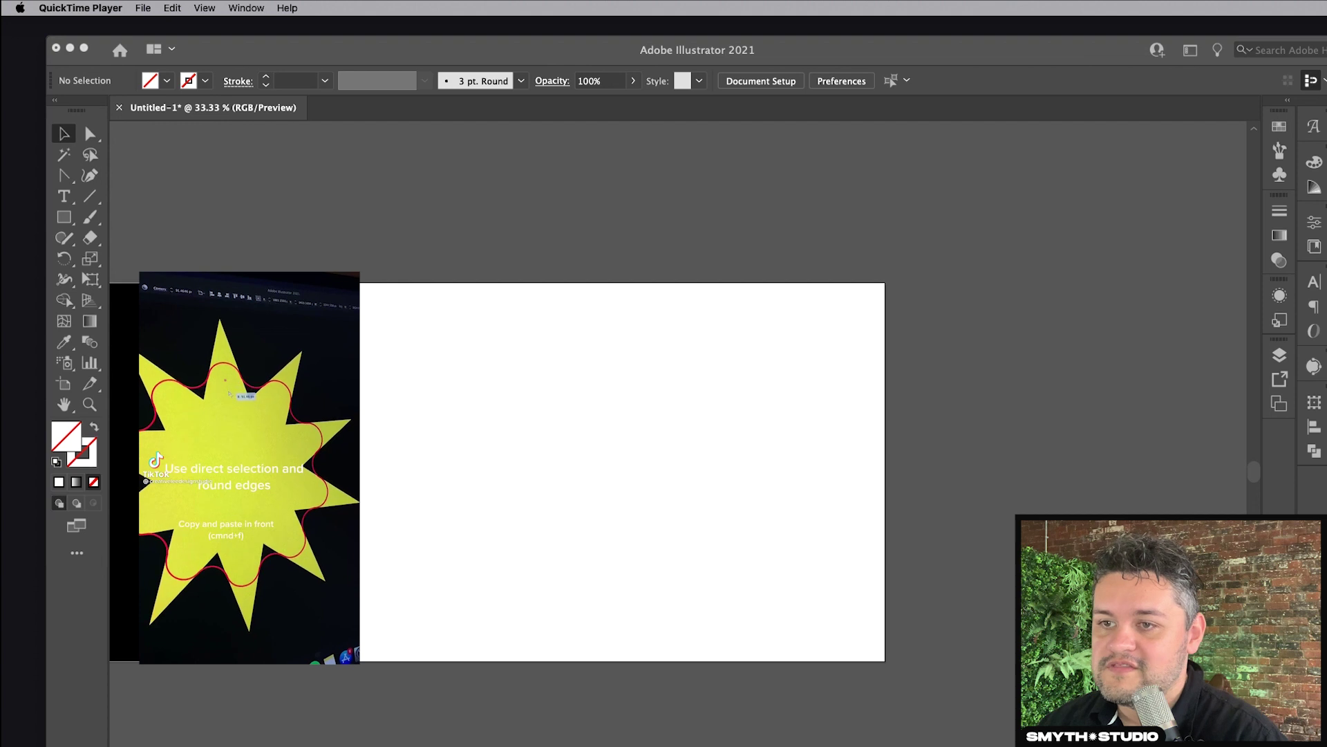
Draw a red eight-pointed star on the left half of the empty white artboard with the Star tool.
{"action": "left_click", "coordinate": [66, 216]}
{"action": "left_click_drag", "start_coordinate": [74, 221], "coordinate": [152, 309]}
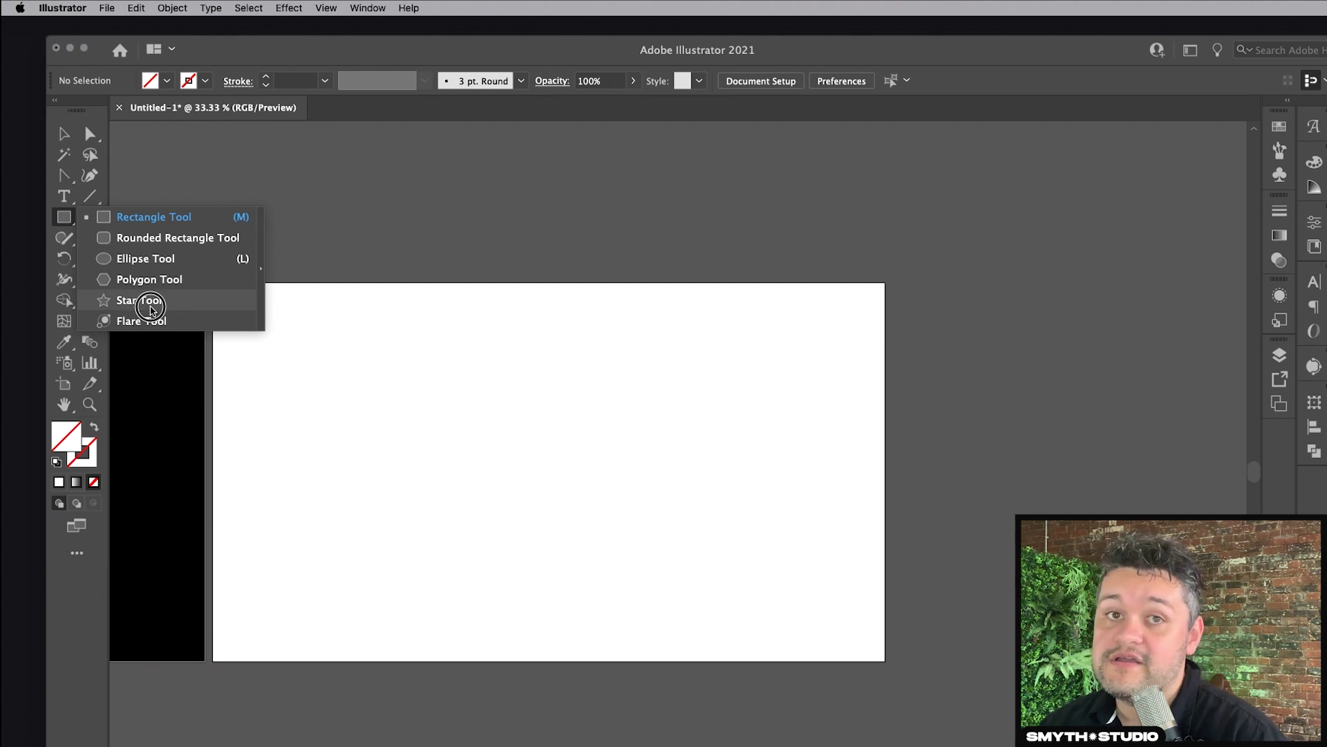
{"action": "left_click_drag", "start_coordinate": [153, 309], "coordinate": [153, 309]}
{"action": "left_click_drag", "start_coordinate": [418, 354], "coordinate": [432, 421]}
{"action": "key", "text": "Up"}
{"action": "key", "text": "Up"}
{"action": "key", "text": "Up"}
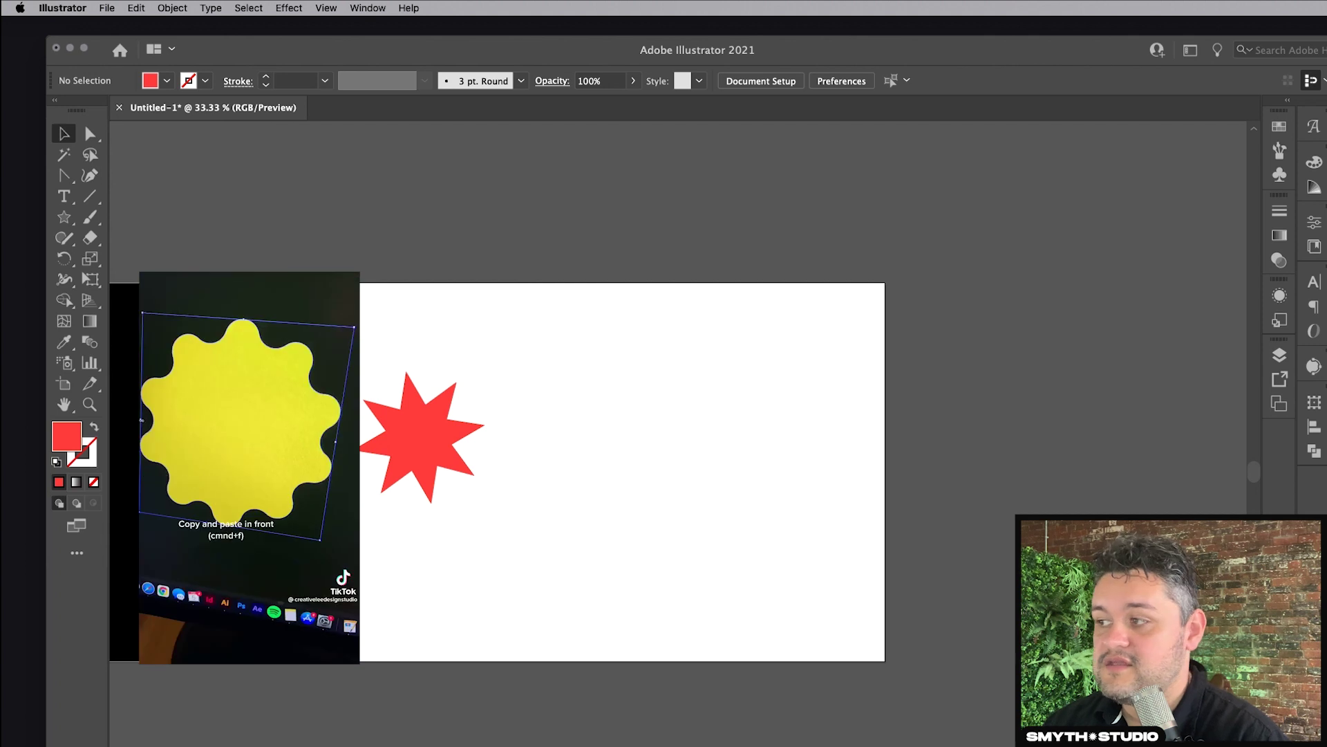
{"action": "left_click_drag", "start_coordinate": [414, 437], "coordinate": [473, 417]}
{"action": "key", "text": "super+z"}
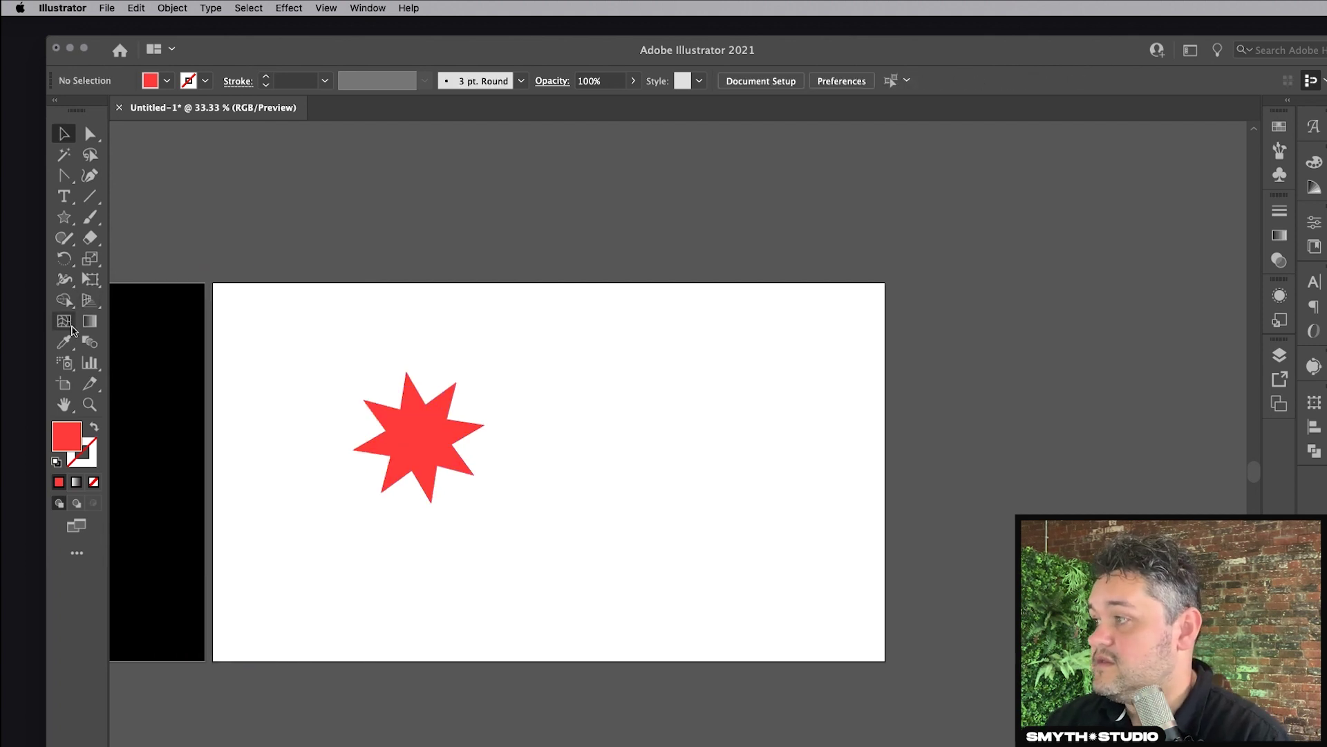
Draw a red ten-pointed star about 502 px wide and 524 px high beside the eight-pointed star.
{"action": "left_click", "coordinate": [63, 217]}
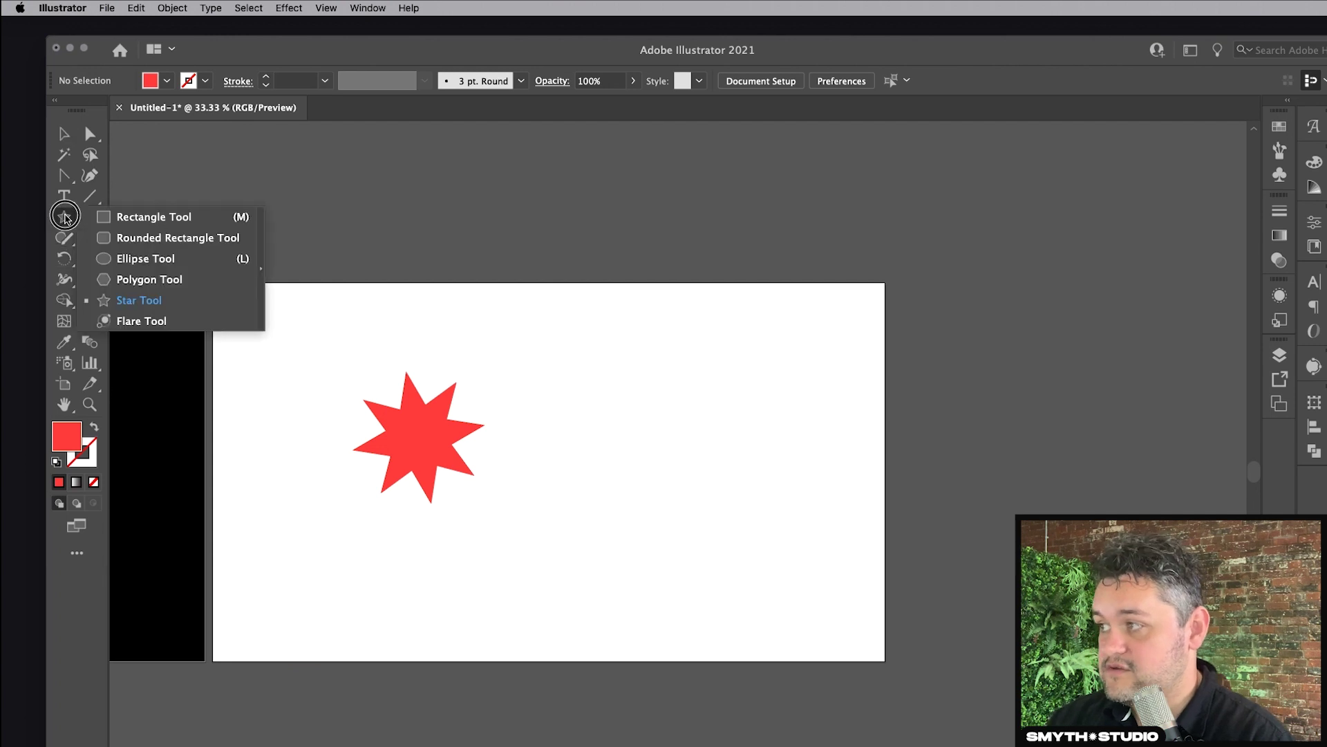
{"action": "left_click", "coordinate": [183, 301]}
{"action": "left_click_drag", "start_coordinate": [607, 383], "coordinate": [659, 458]}
{"action": "key", "text": "Up"}
{"action": "key", "text": "Up"}
{"action": "key", "text": "Up"}
{"action": "key", "text": "Down"}
{"action": "key", "text": "Down"}
{"action": "key", "text": "Down"}
{"action": "key", "text": "Down"}
{"action": "key", "text": "Down"}
{"action": "key", "text": "Down"}
{"action": "key", "text": "Down"}
{"action": "key", "text": "Up"}
{"action": "key", "text": "Up"}
{"action": "key", "text": "Up"}
{"action": "key", "text": "Up"}
{"action": "key", "text": "Up"}
{"action": "key", "text": "Down"}
{"action": "key", "text": "Up"}
{"action": "key", "text": "Up"}
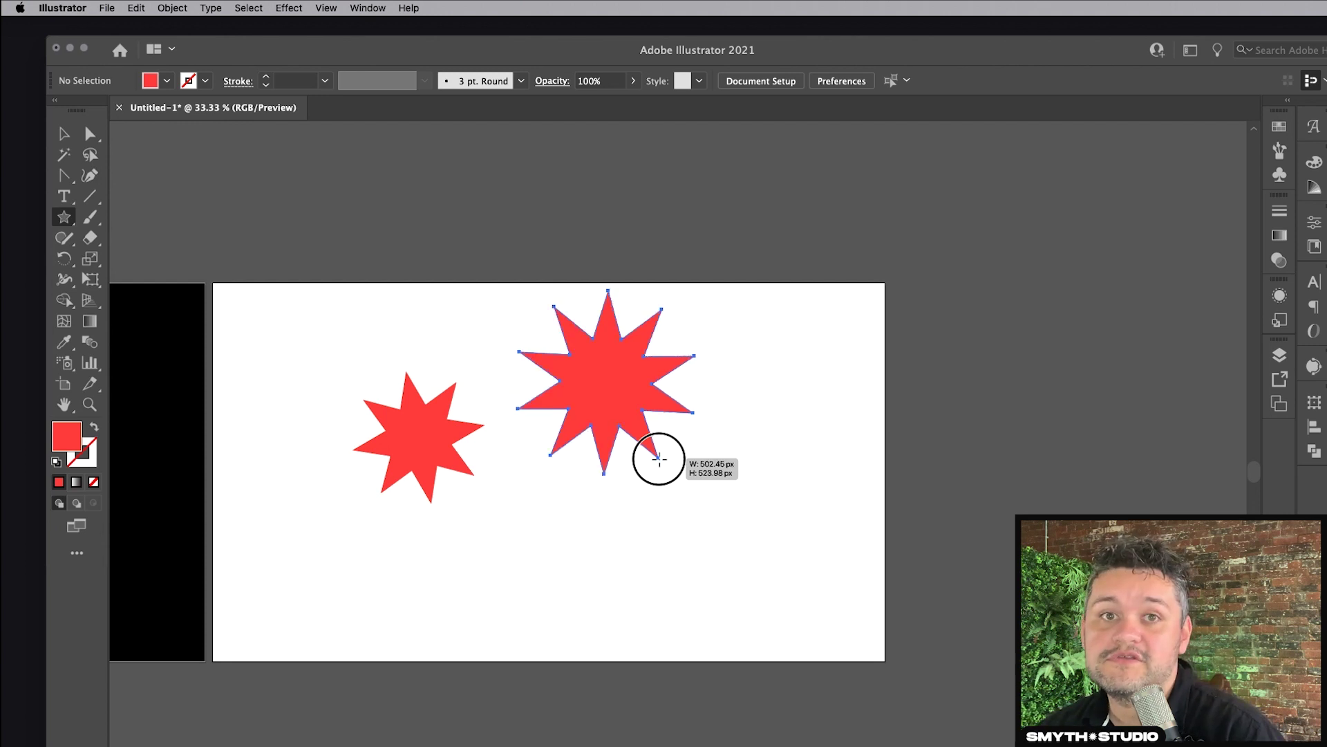
{"action": "left_click_drag", "start_coordinate": [659, 459], "coordinate": [659, 459]}
Move the eight-pointed star off the artboard and the ten-pointed star down toward the artboard's centre.
{"action": "left_click", "coordinate": [63, 133]}
{"action": "left_click_drag", "start_coordinate": [462, 450], "coordinate": [1170, 332]}
{"action": "left_click_drag", "start_coordinate": [573, 356], "coordinate": [496, 434]}
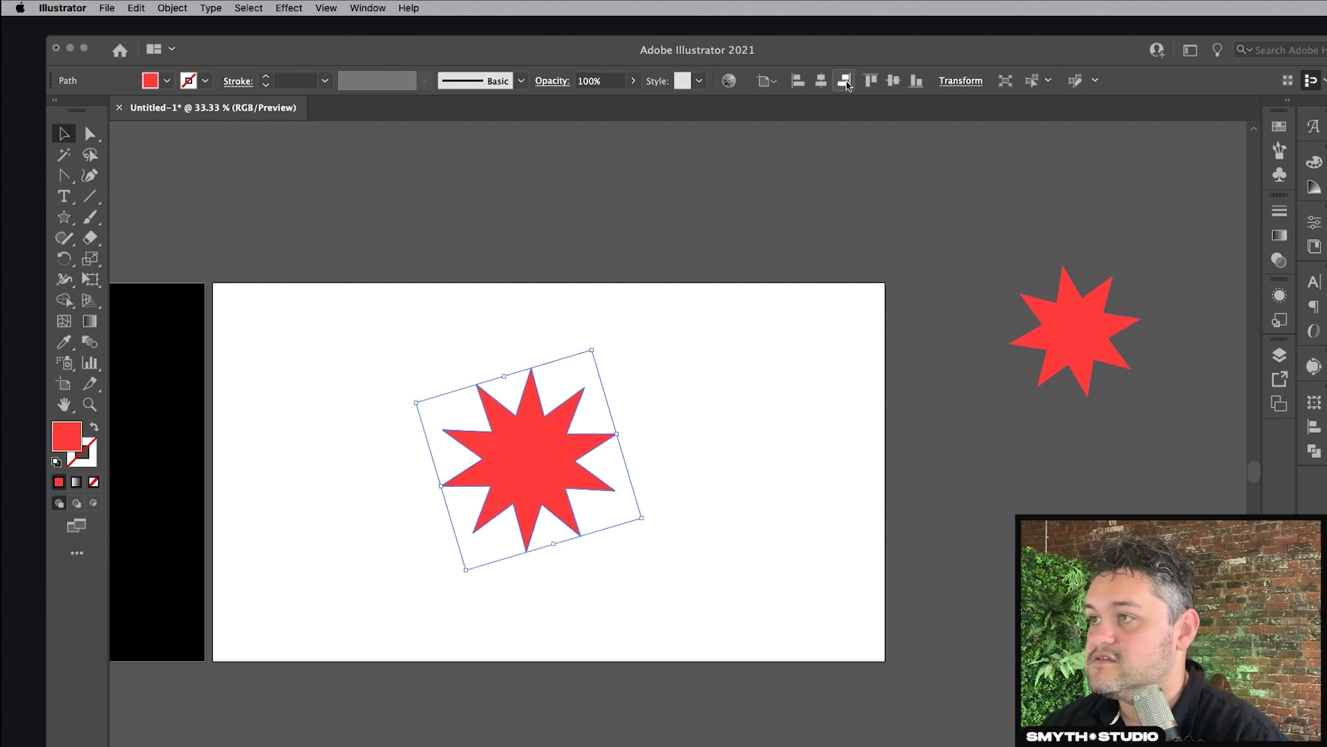
{"action": "left_click", "coordinate": [919, 188]}
{"action": "key", "text": "super+Tab"}
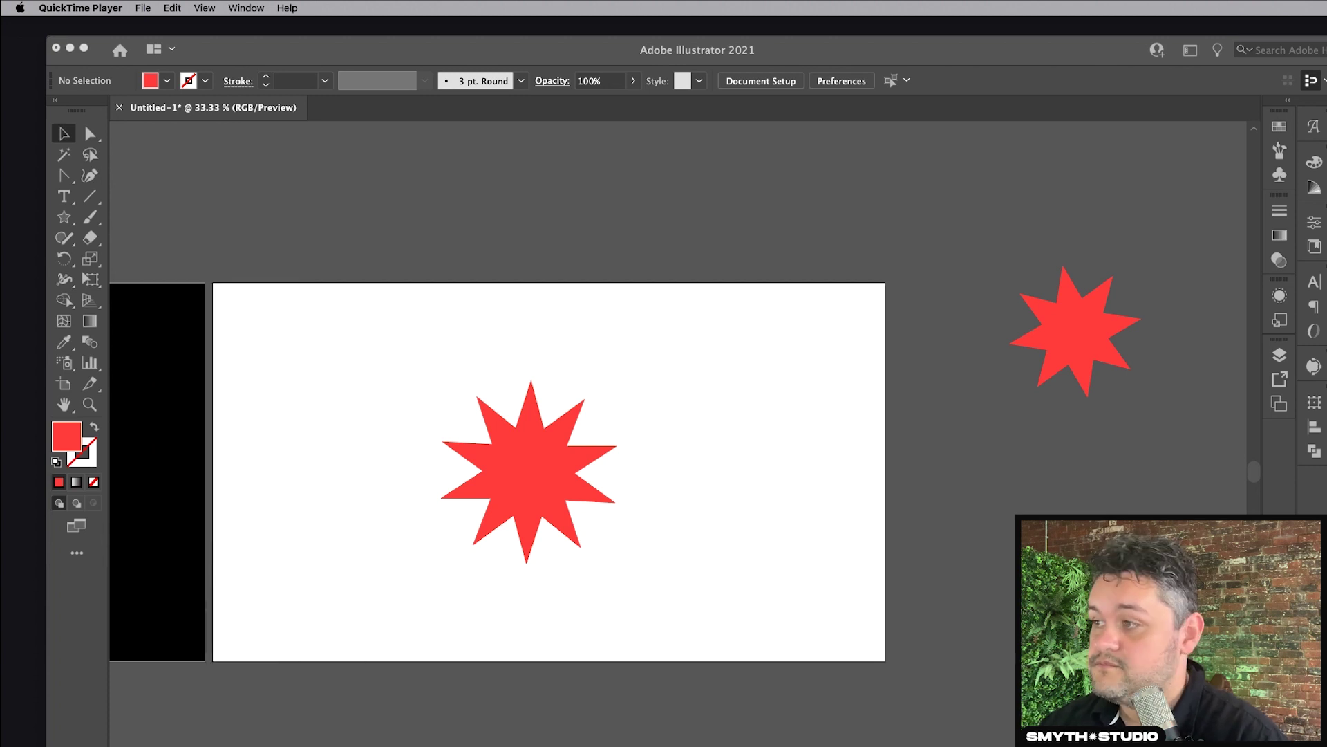
Round all inner and outer corners of the ten-pointed star using its live corners.
{"action": "left_click", "coordinate": [531, 433]}
{"action": "left_click", "coordinate": [533, 445]}
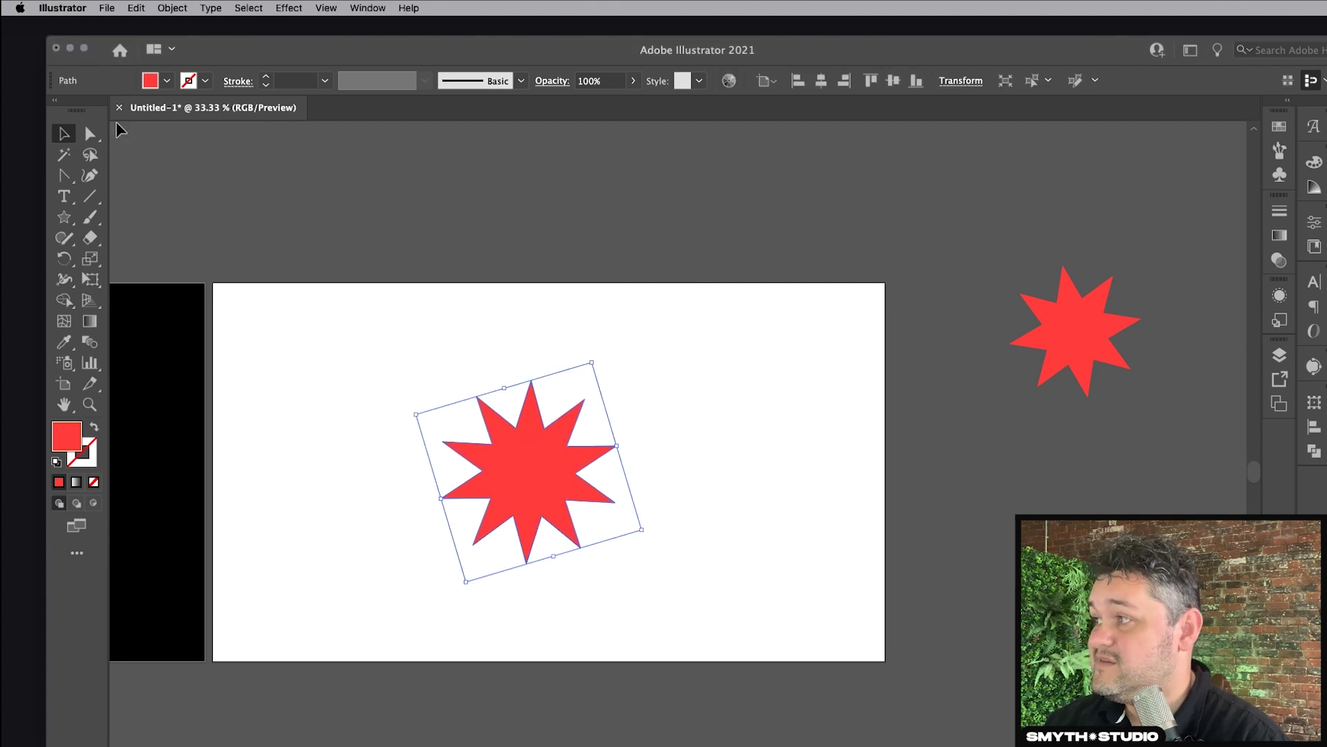
{"action": "left_click", "coordinate": [90, 135]}
{"action": "double_click", "coordinate": [63, 133]}
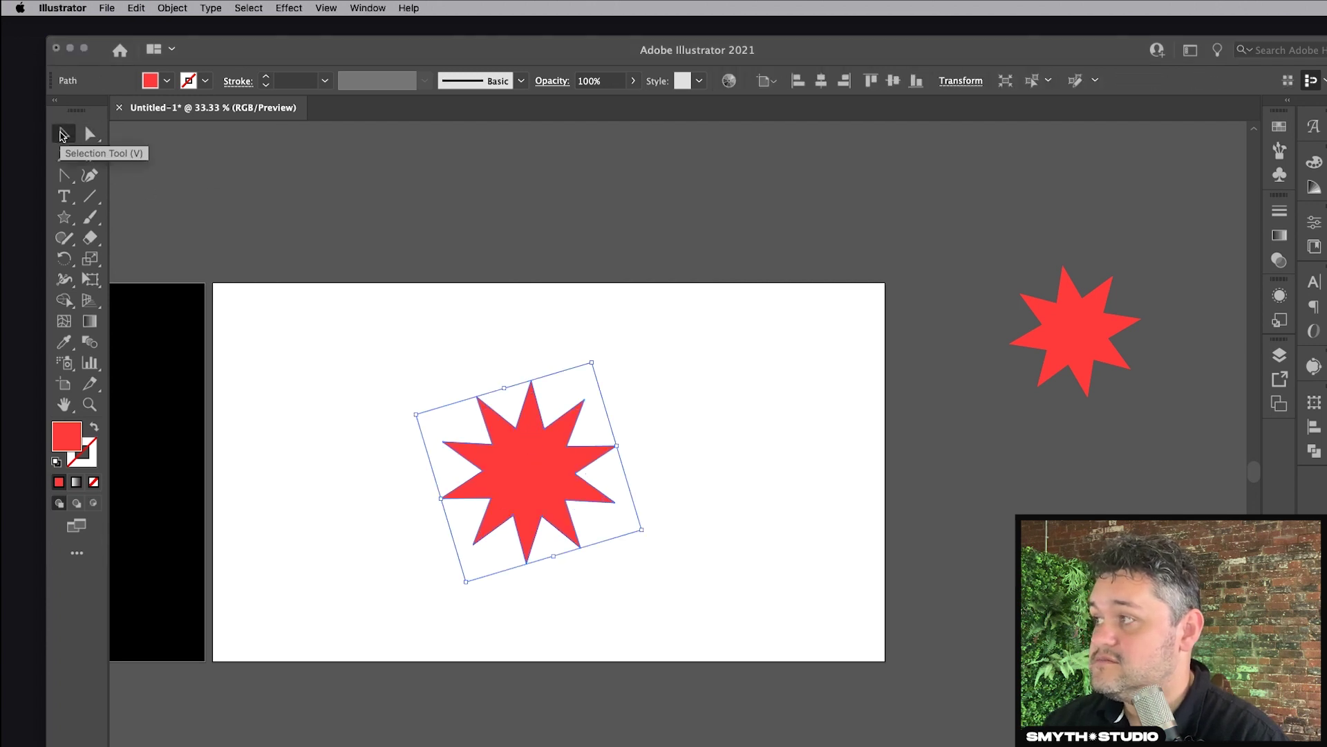
{"action": "left_click", "coordinate": [913, 617]}
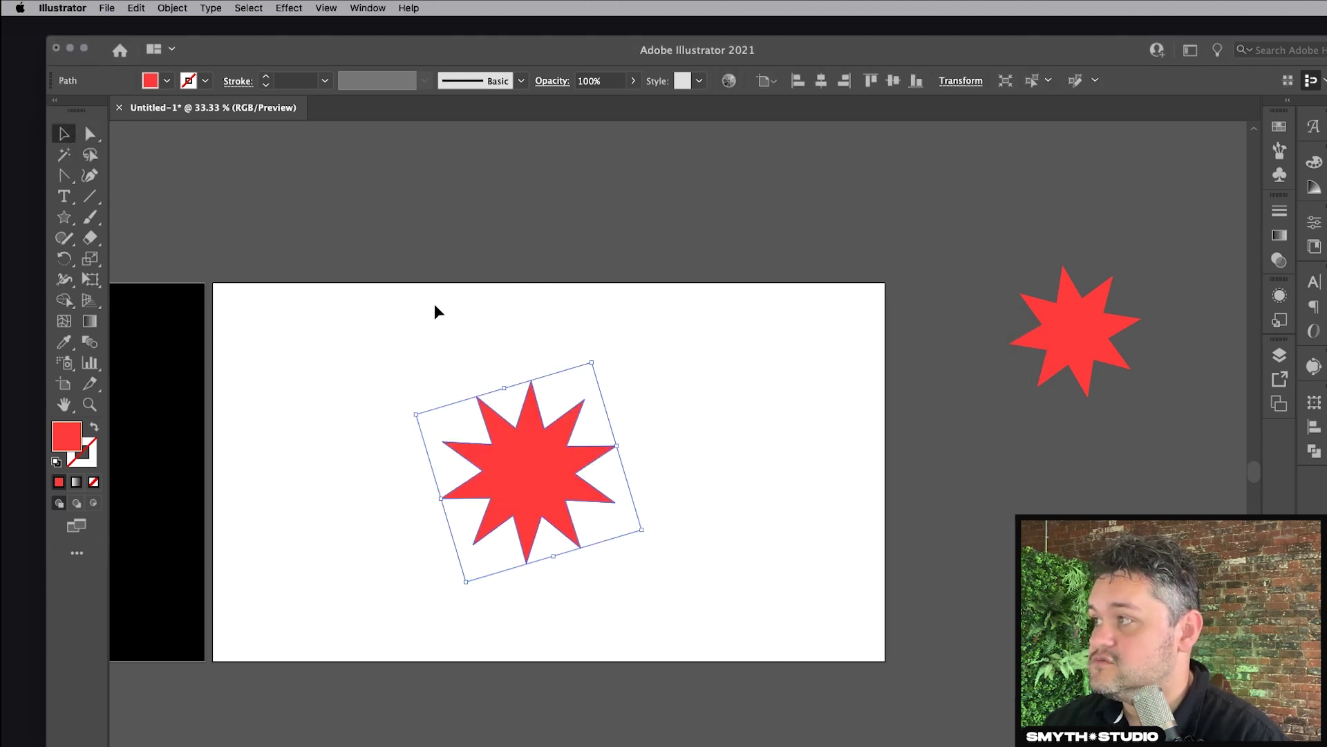
{"action": "left_click", "coordinate": [91, 134]}
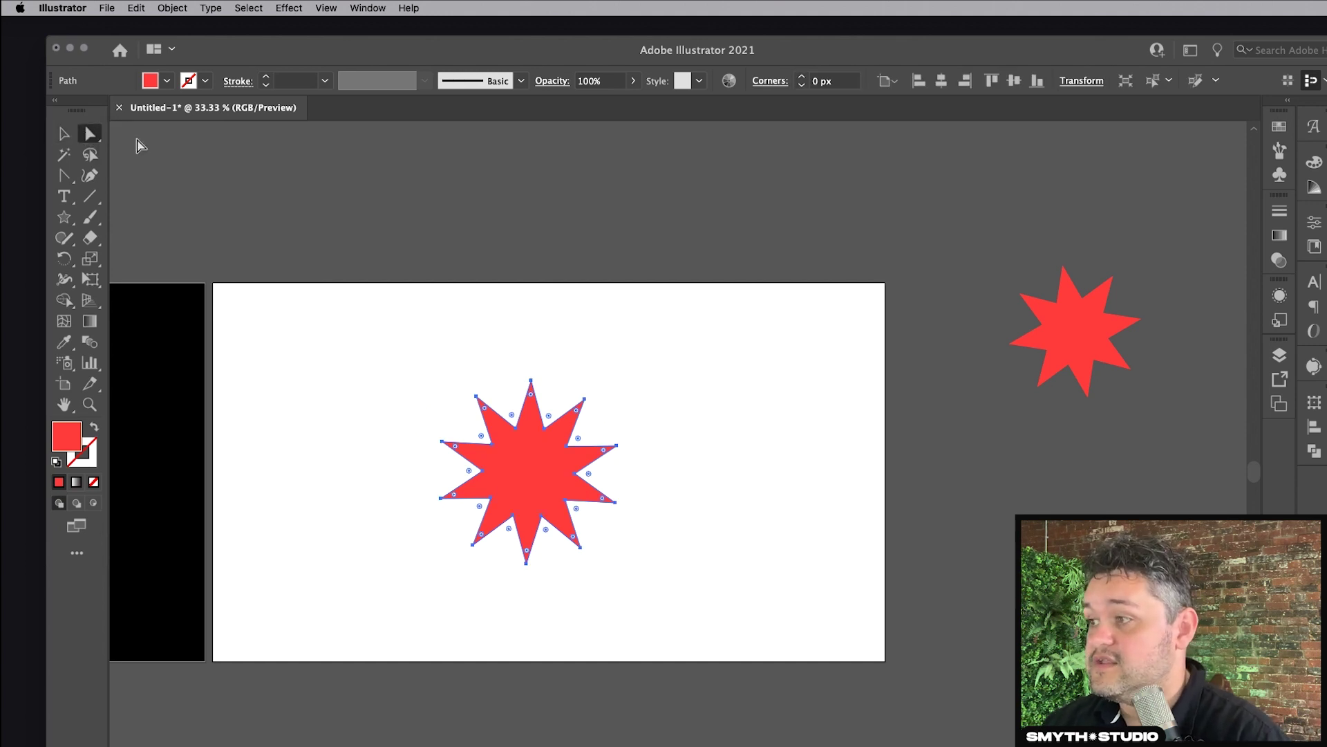
{"action": "mouse_move", "coordinate": [512, 416]}
{"action": "left_mouse_down"}
{"action": "mouse_move", "coordinate": [519, 436]}
{"action": "mouse_move", "coordinate": [510, 413]}
{"action": "mouse_move", "coordinate": [517, 424]}
{"action": "left_mouse_up"}
{"action": "key", "text": "v"}
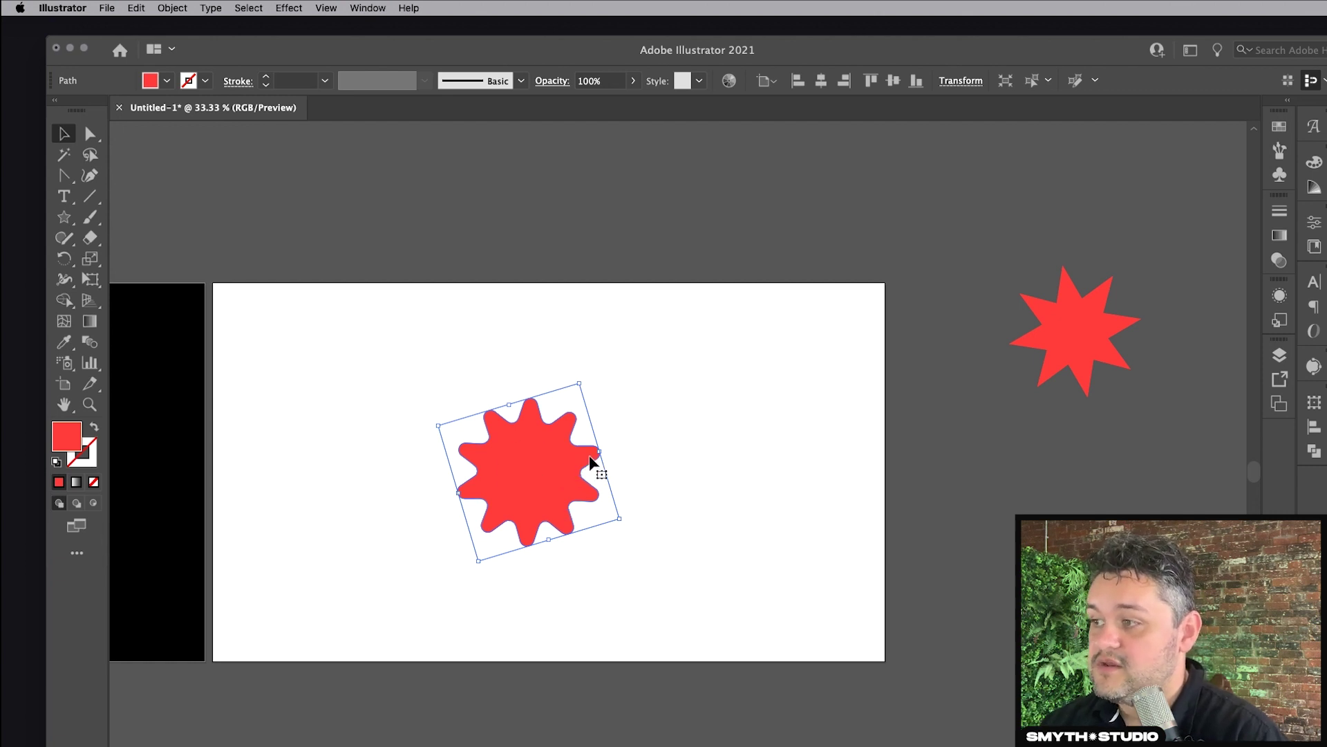
Create a copy of the rounded star scaled down about its centre to about 131 by 136 px.
{"action": "left_click_drag", "start_coordinate": [600, 453], "coordinate": [580, 455]}
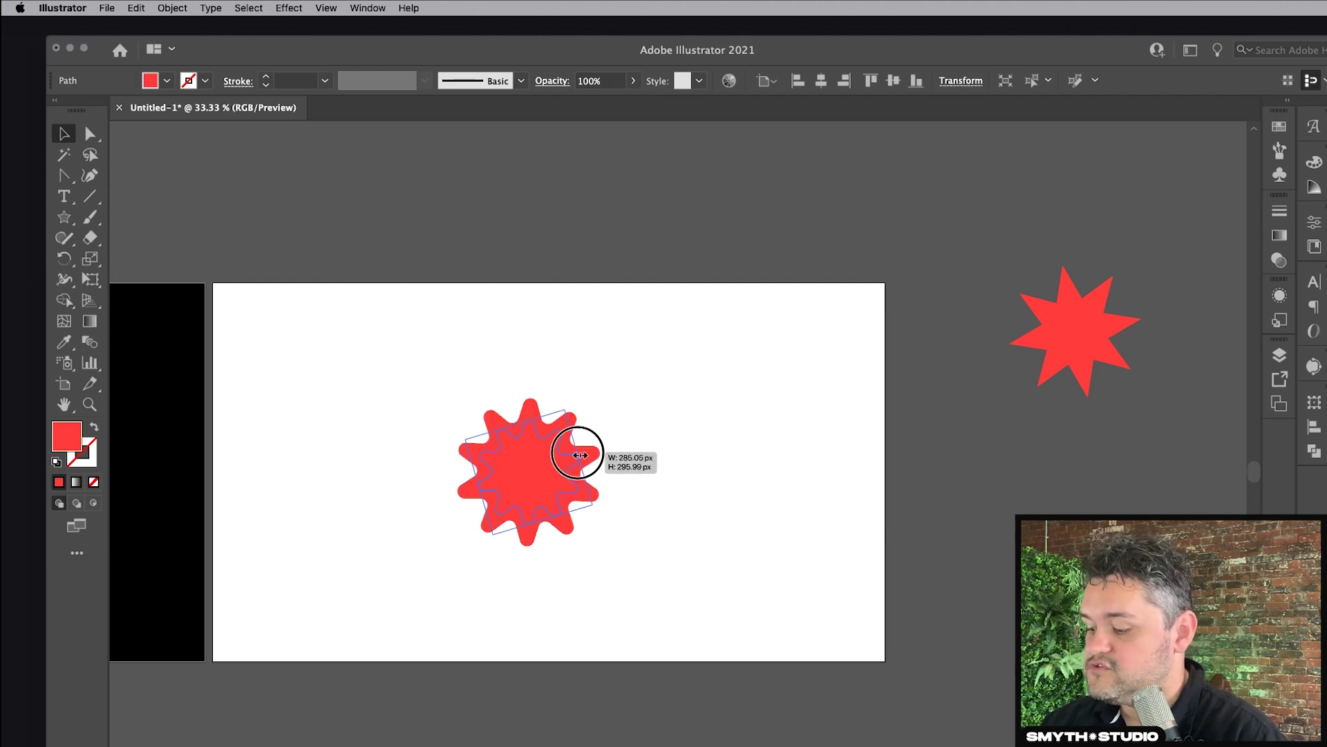
{"action": "left_click_drag", "start_coordinate": [580, 455], "coordinate": [551, 459]}
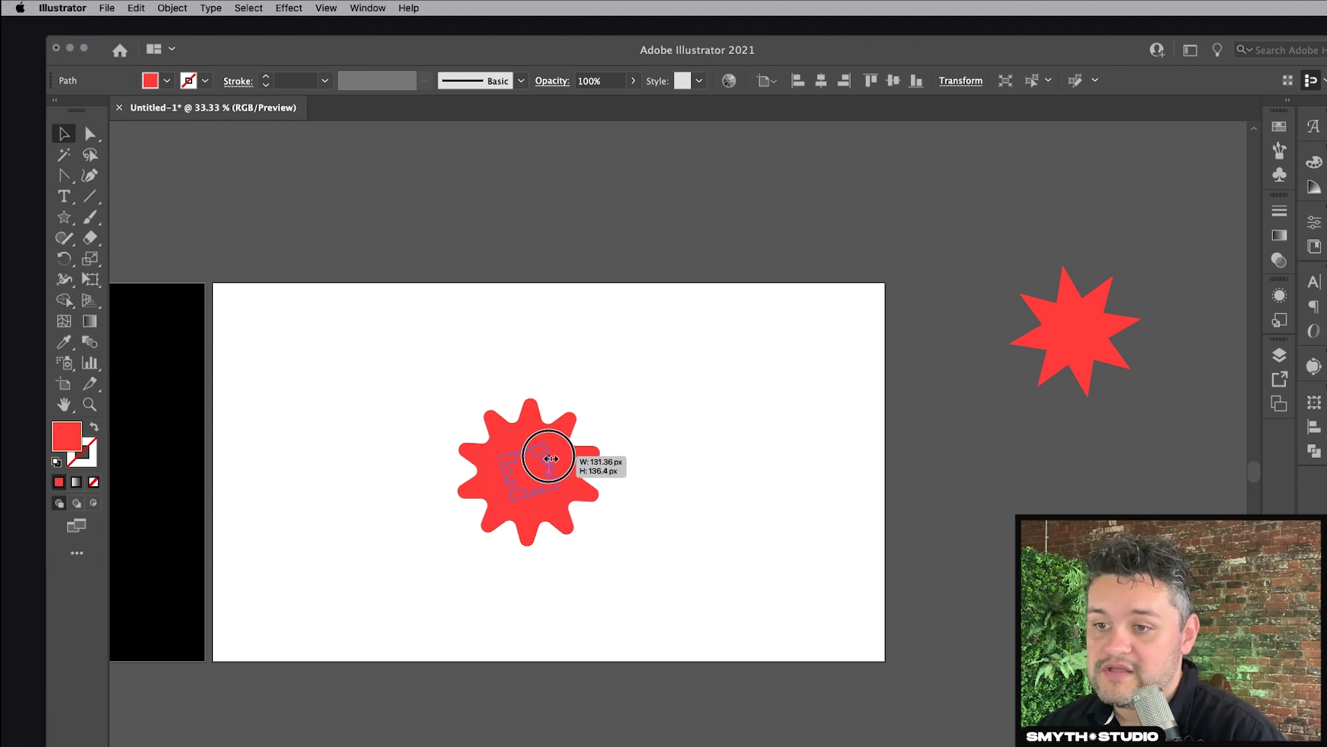
{"action": "left_click_drag", "start_coordinate": [551, 458], "coordinate": [549, 455]}
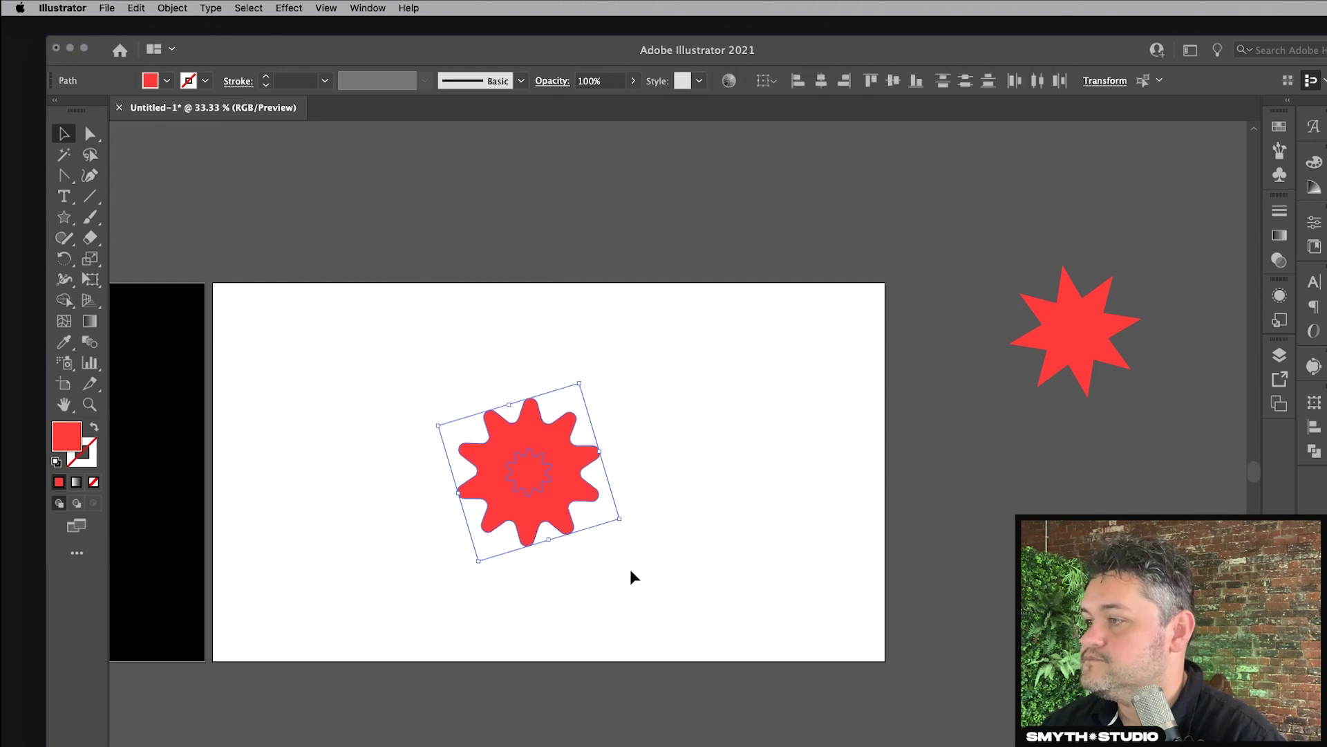
Make a blend between the large and small rounded stars and apply the Pathfinder Exclude effect to it.
{"action": "left_click", "coordinate": [173, 8]}
{"action": "mouse_move", "coordinate": [236, 359]}
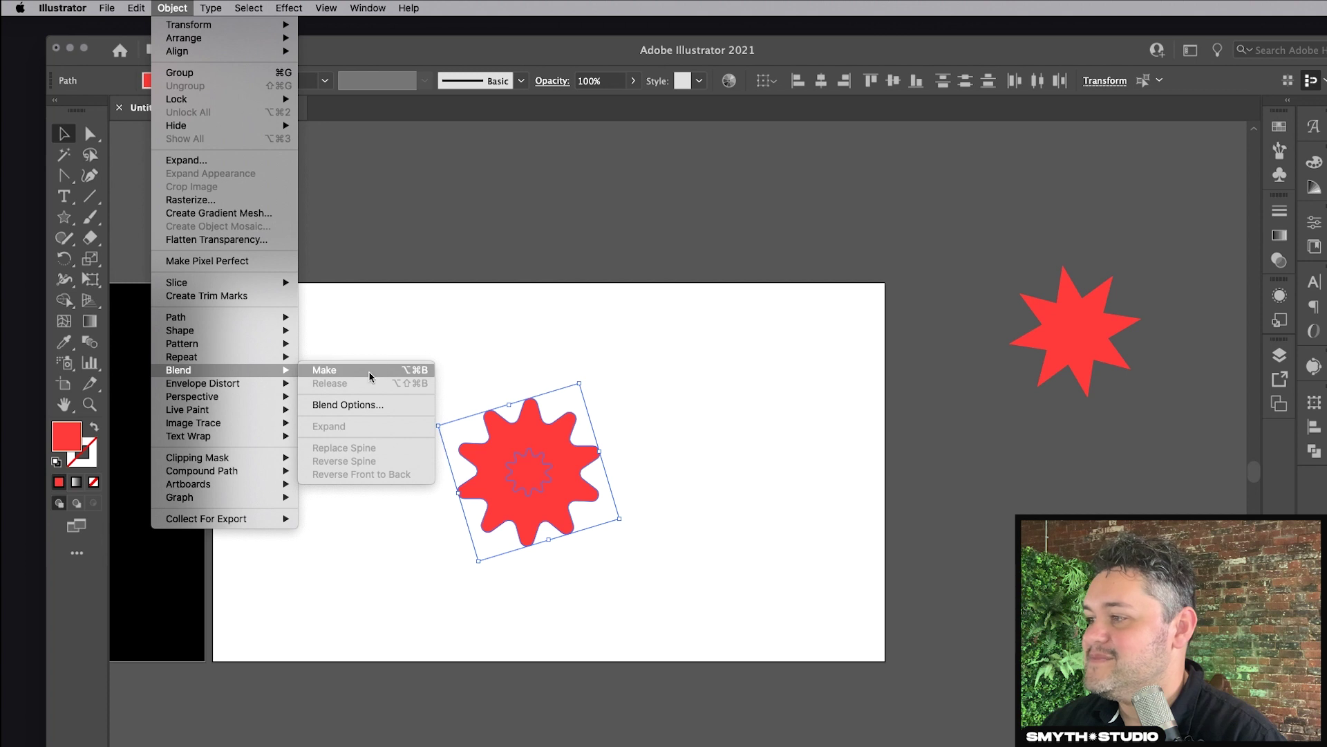
{"action": "left_click", "coordinate": [345, 370]}
{"action": "left_click", "coordinate": [210, 8]}
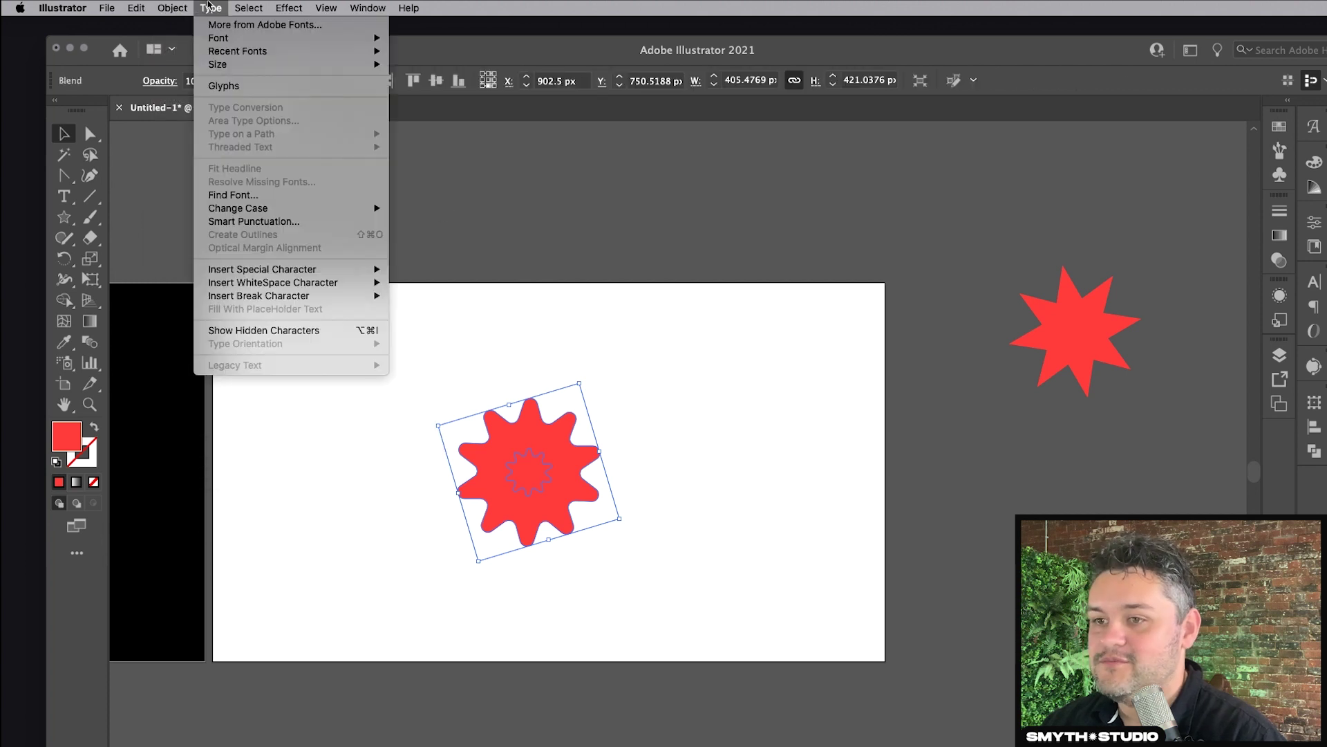
{"action": "mouse_move", "coordinate": [288, 10]}
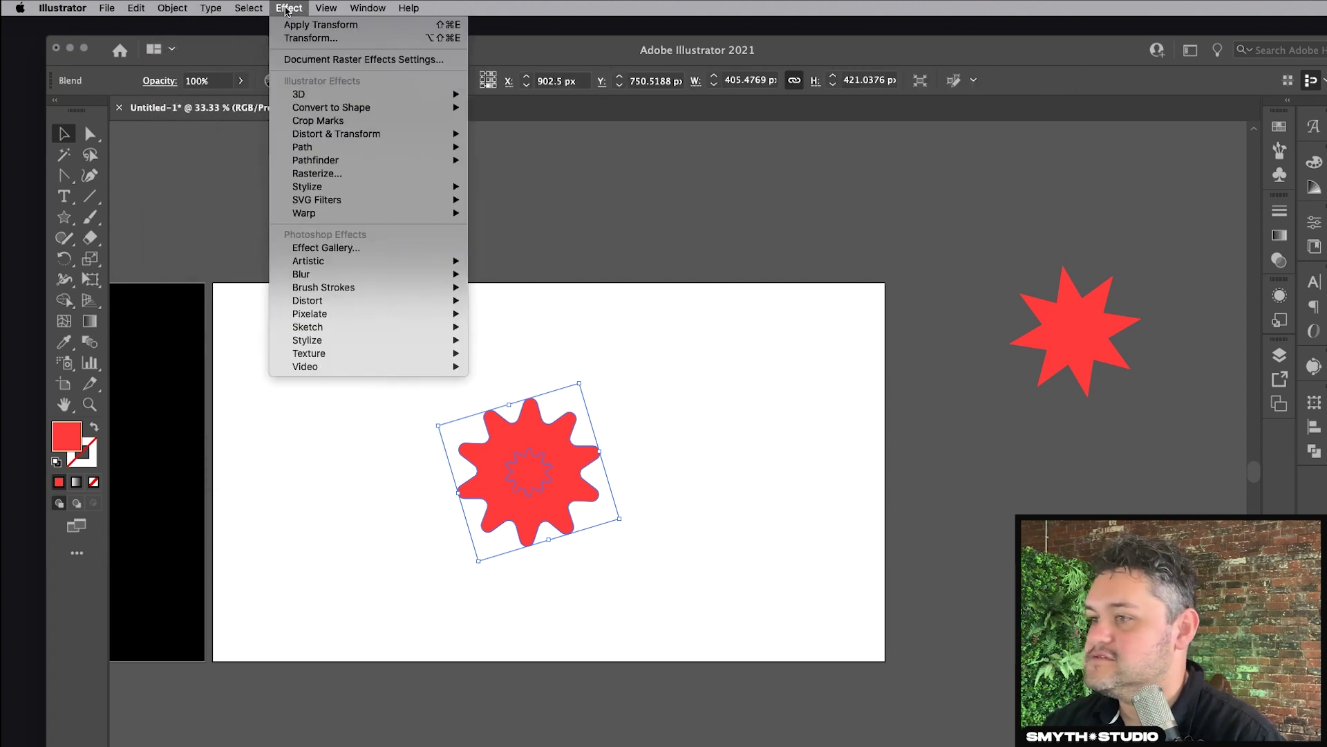
{"action": "mouse_move", "coordinate": [346, 161]}
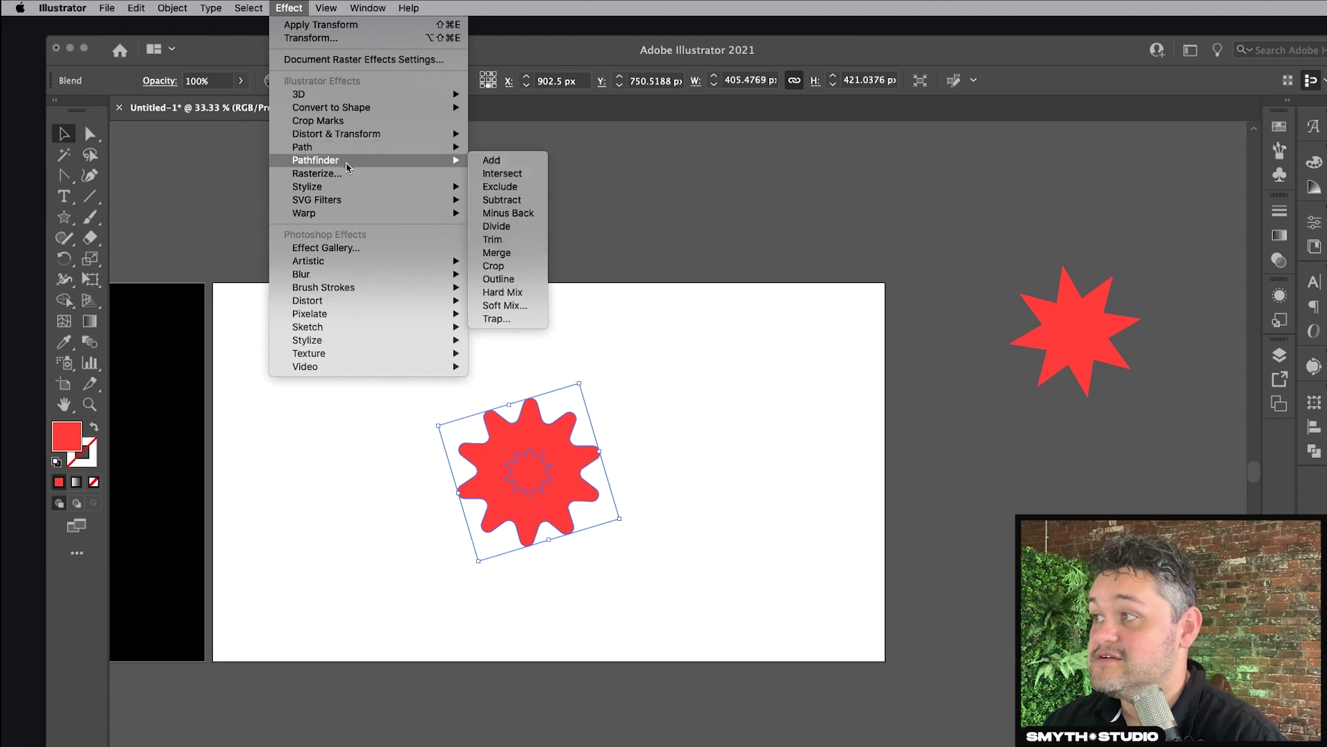
{"action": "left_click", "coordinate": [527, 190]}
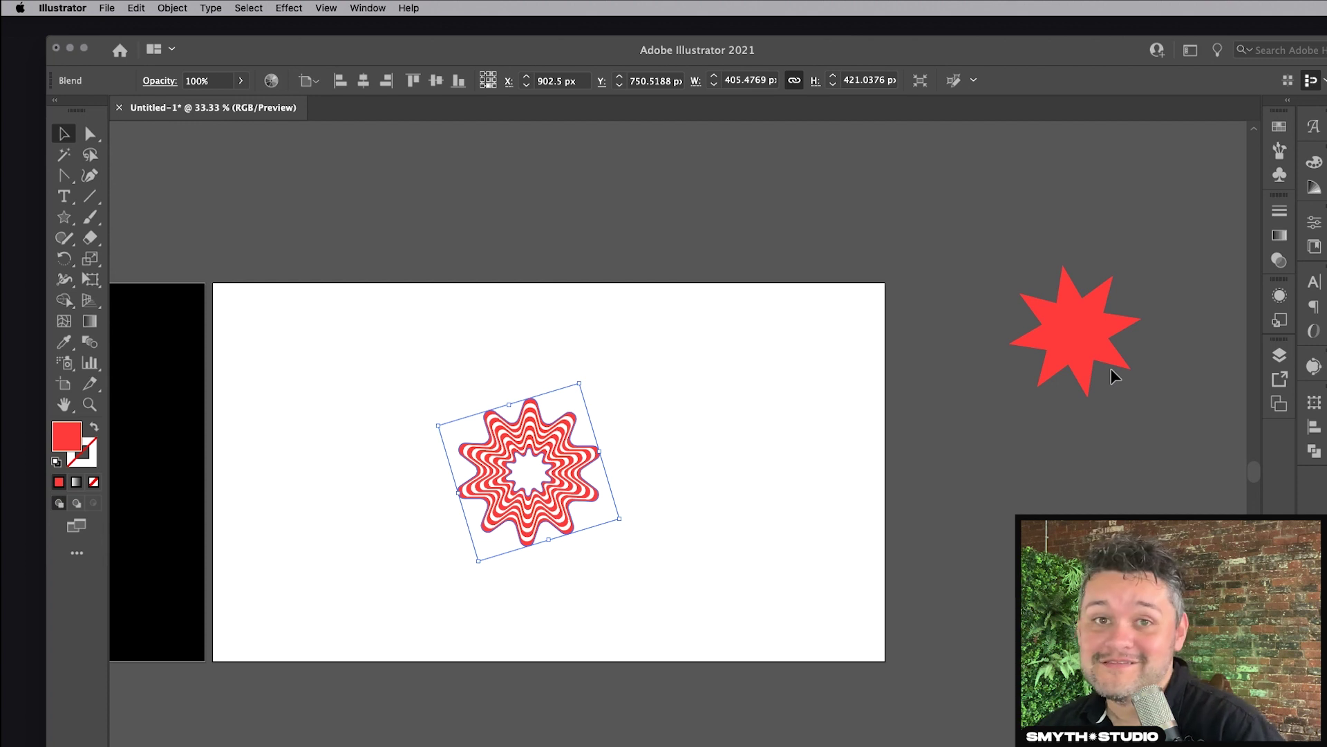
Set the star blend's spacing to 20 specified steps.
{"action": "key", "text": "ctrl+super+Escape"}
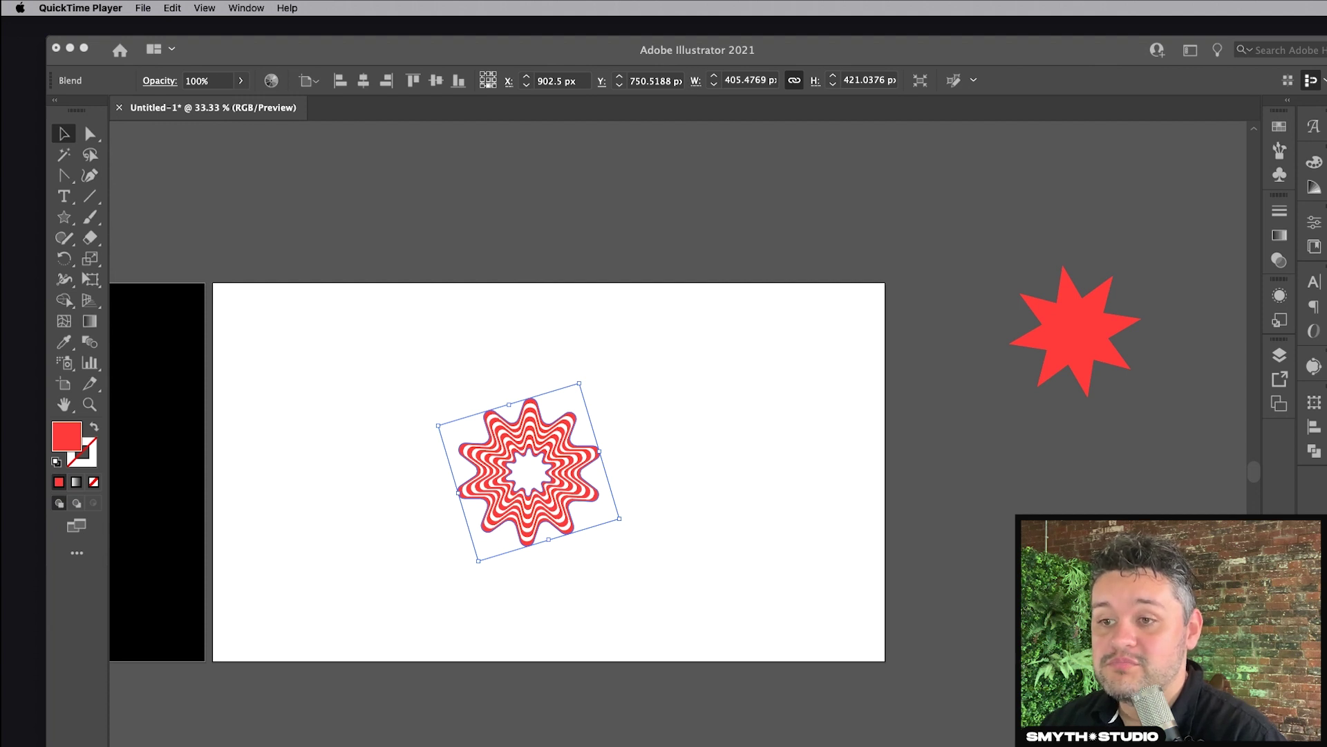
{"action": "left_click", "coordinate": [172, 9]}
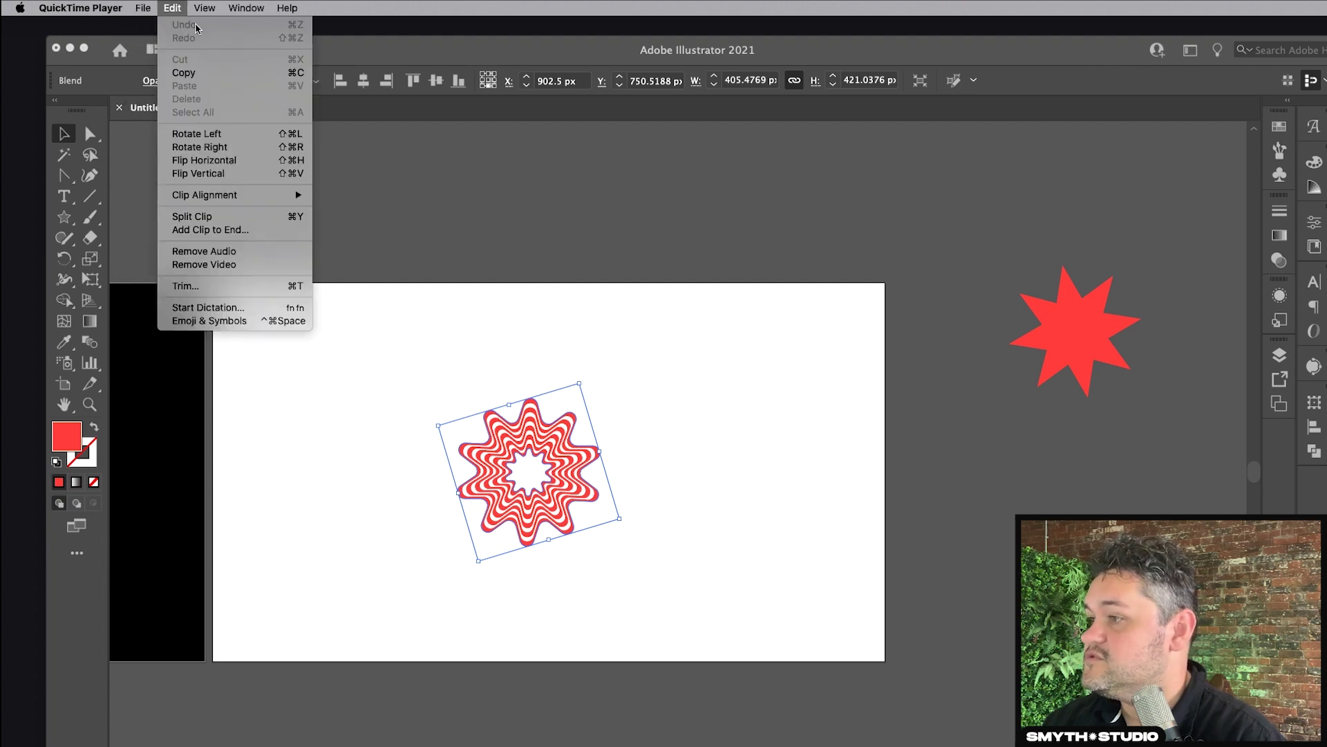
{"action": "left_click", "coordinate": [407, 368]}
{"action": "left_click", "coordinate": [172, 8]}
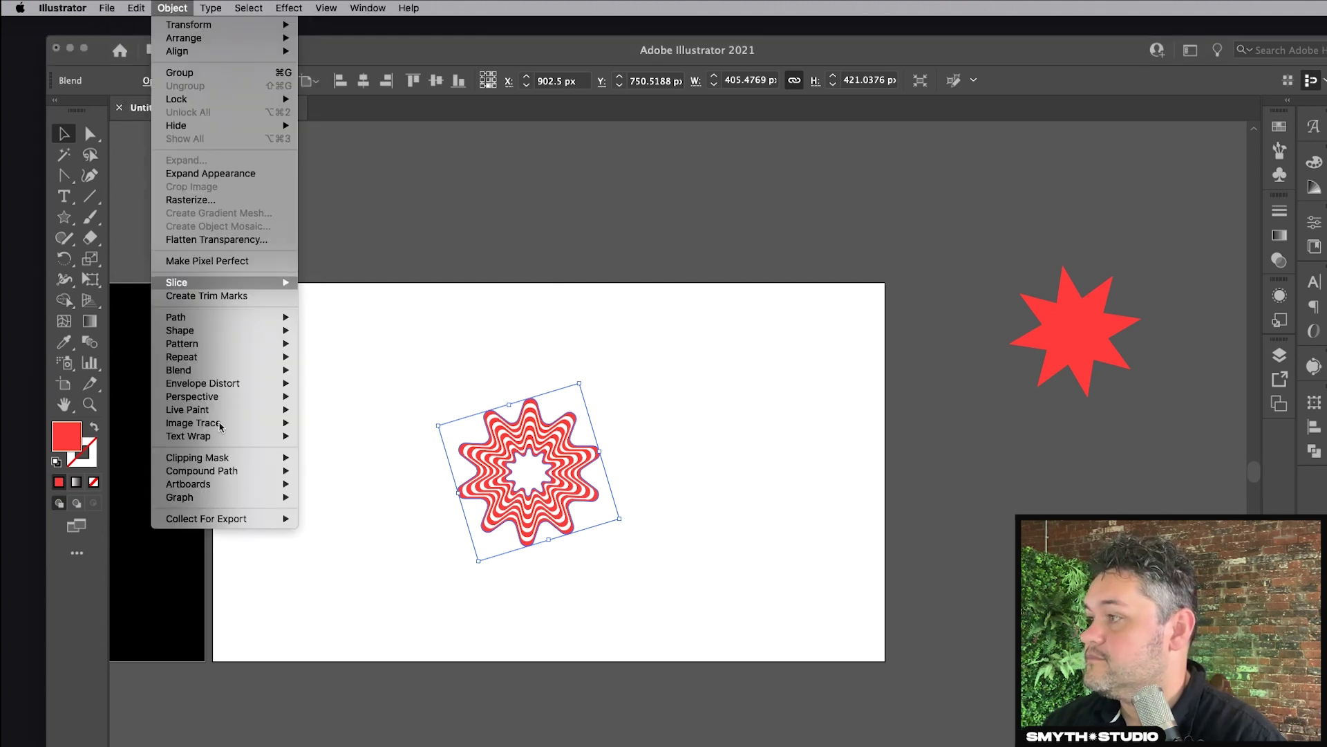
{"action": "mouse_move", "coordinate": [212, 371]}
{"action": "left_click", "coordinate": [345, 405]}
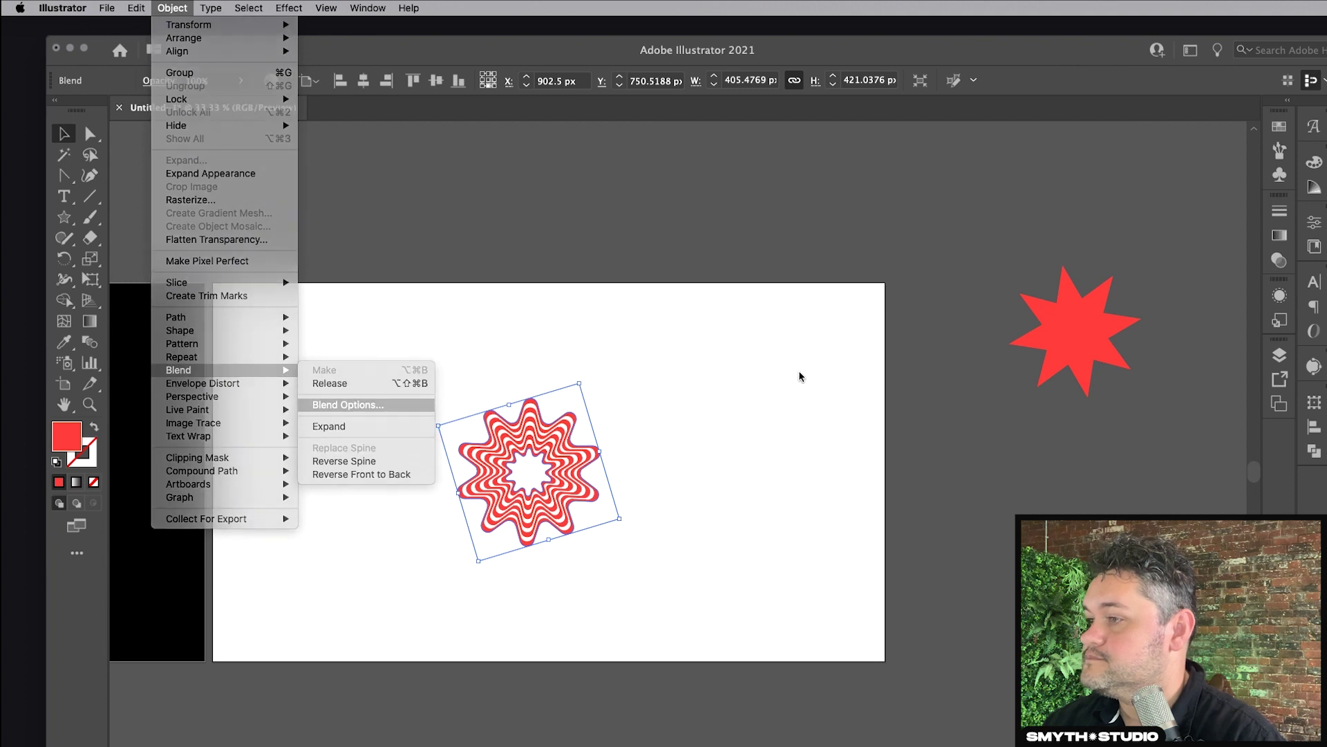
{"action": "left_click", "coordinate": [1028, 292]}
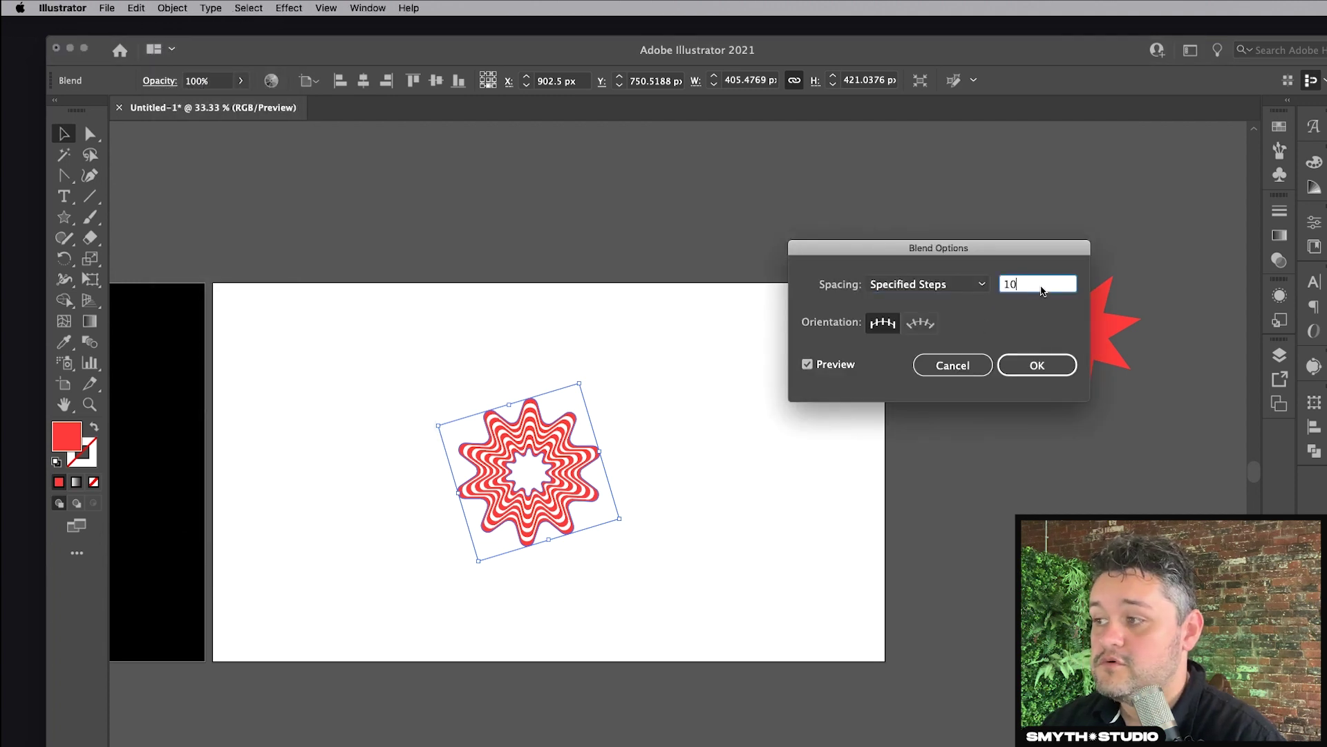
{"action": "key", "text": "super+a"}
{"action": "type", "text": "20"}
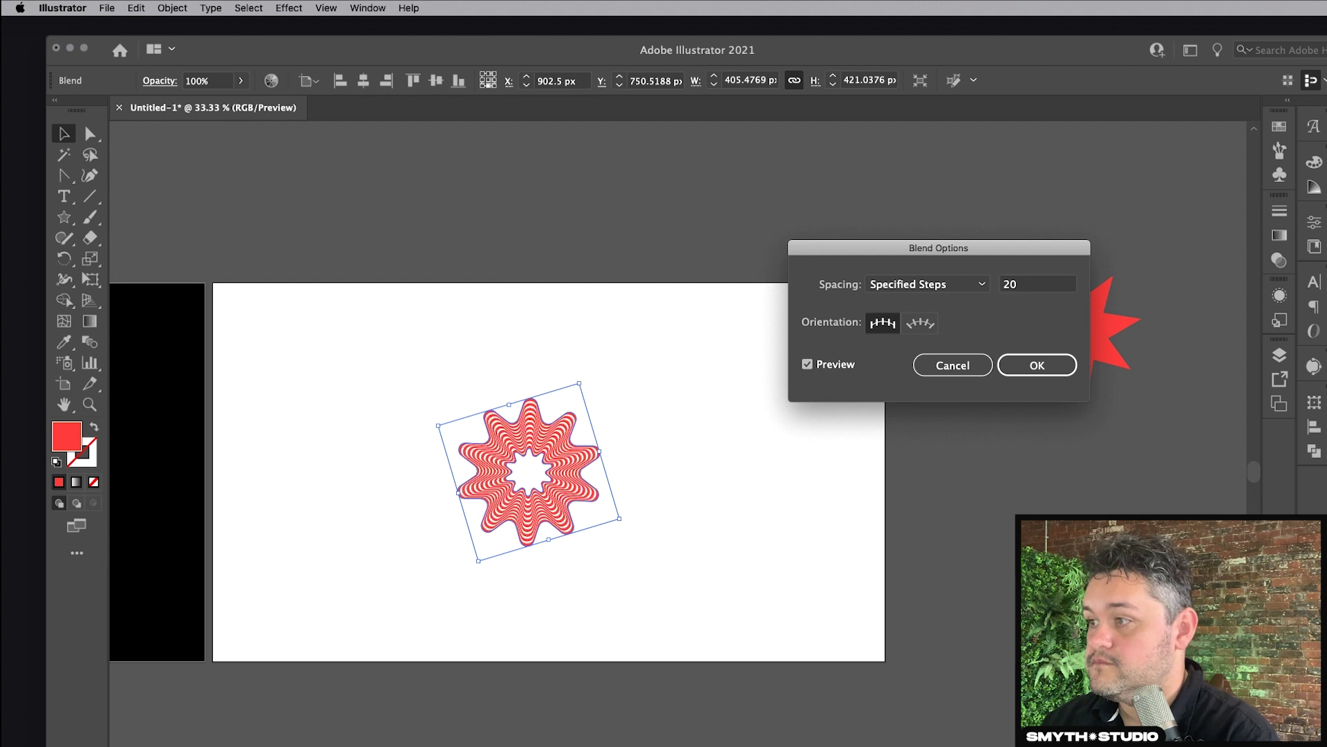
{"action": "key", "text": "Return"}
Apply a Transform effect with a 33° rotation to the small inner star inside the blend.
{"action": "left_click", "coordinate": [289, 8]}
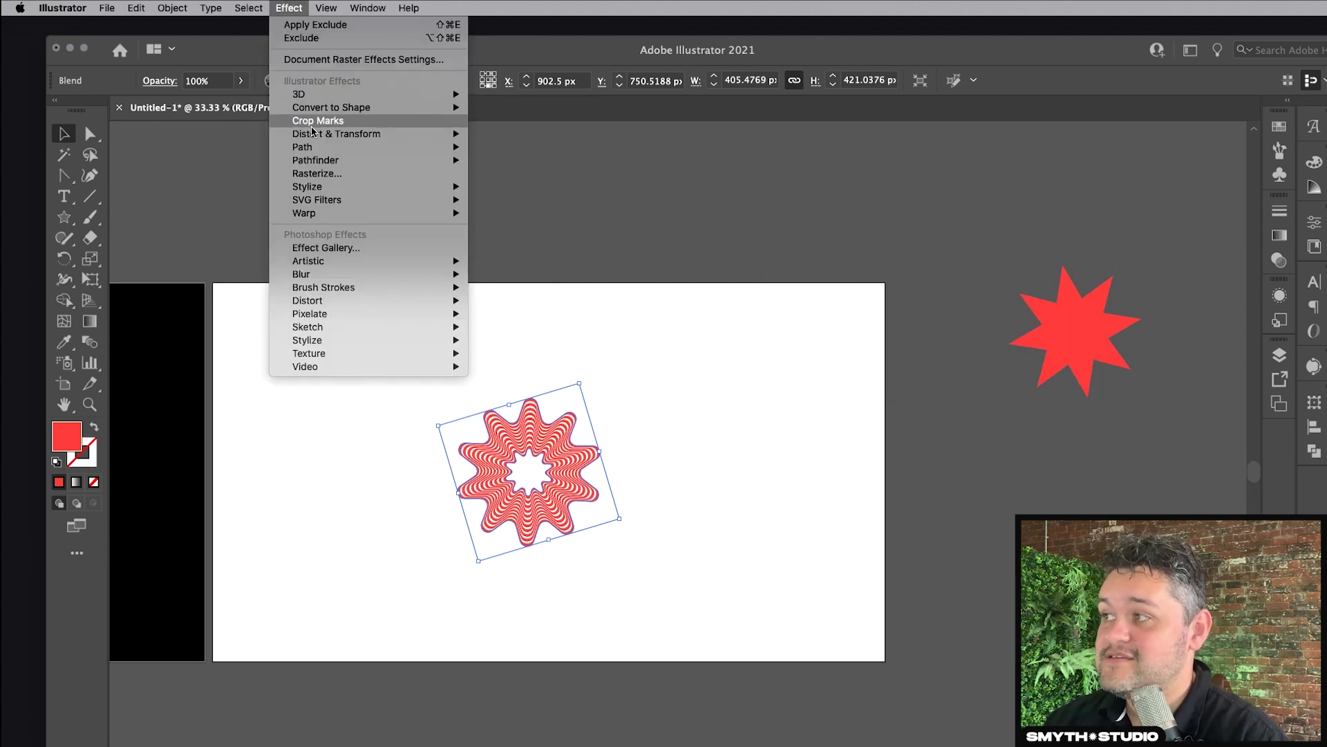
{"action": "mouse_move", "coordinate": [315, 134]}
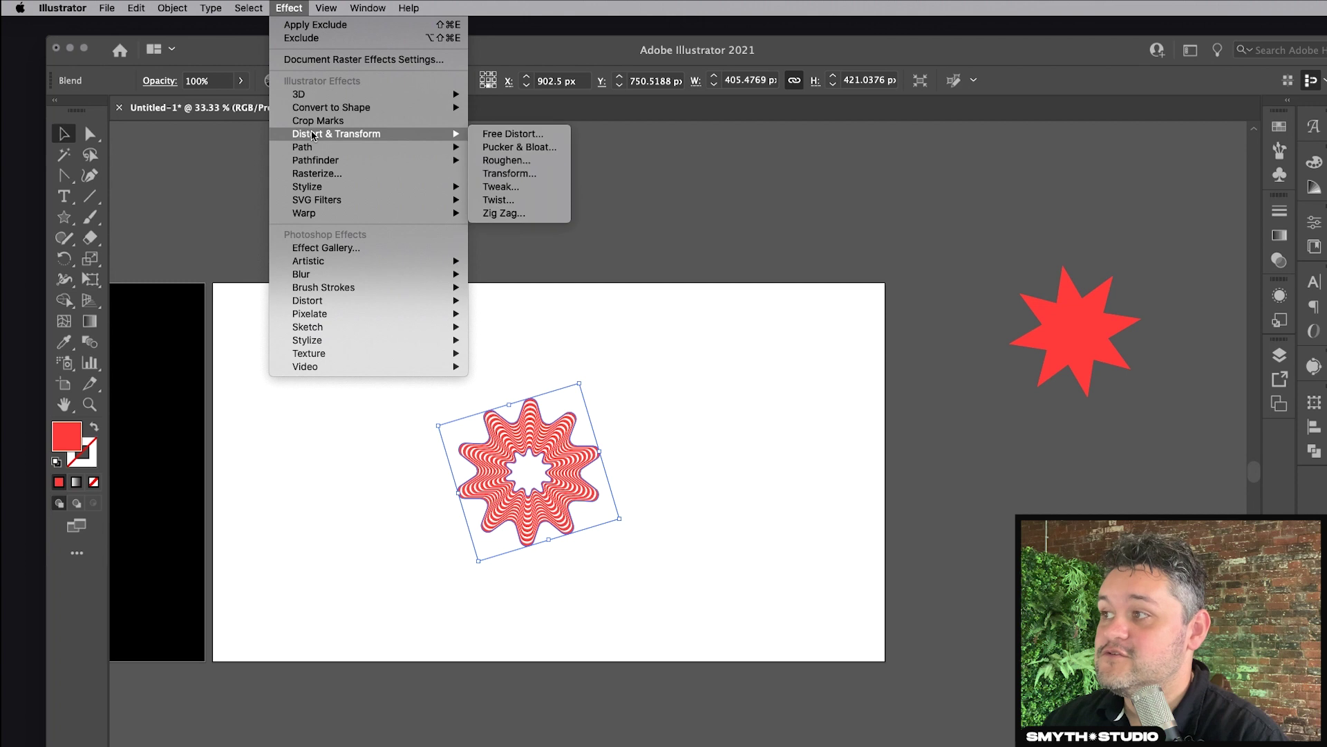
{"action": "left_click", "coordinate": [529, 172]}
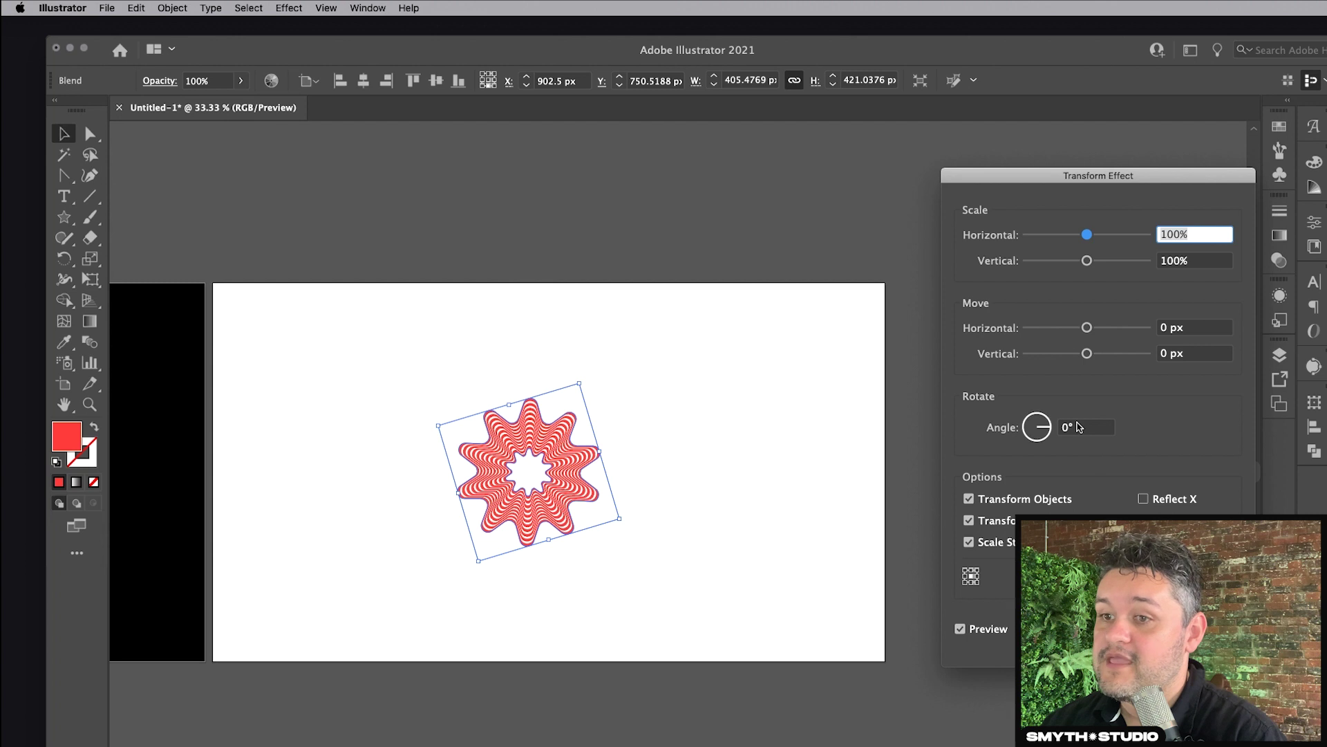
{"action": "key", "text": "super+Tab"}
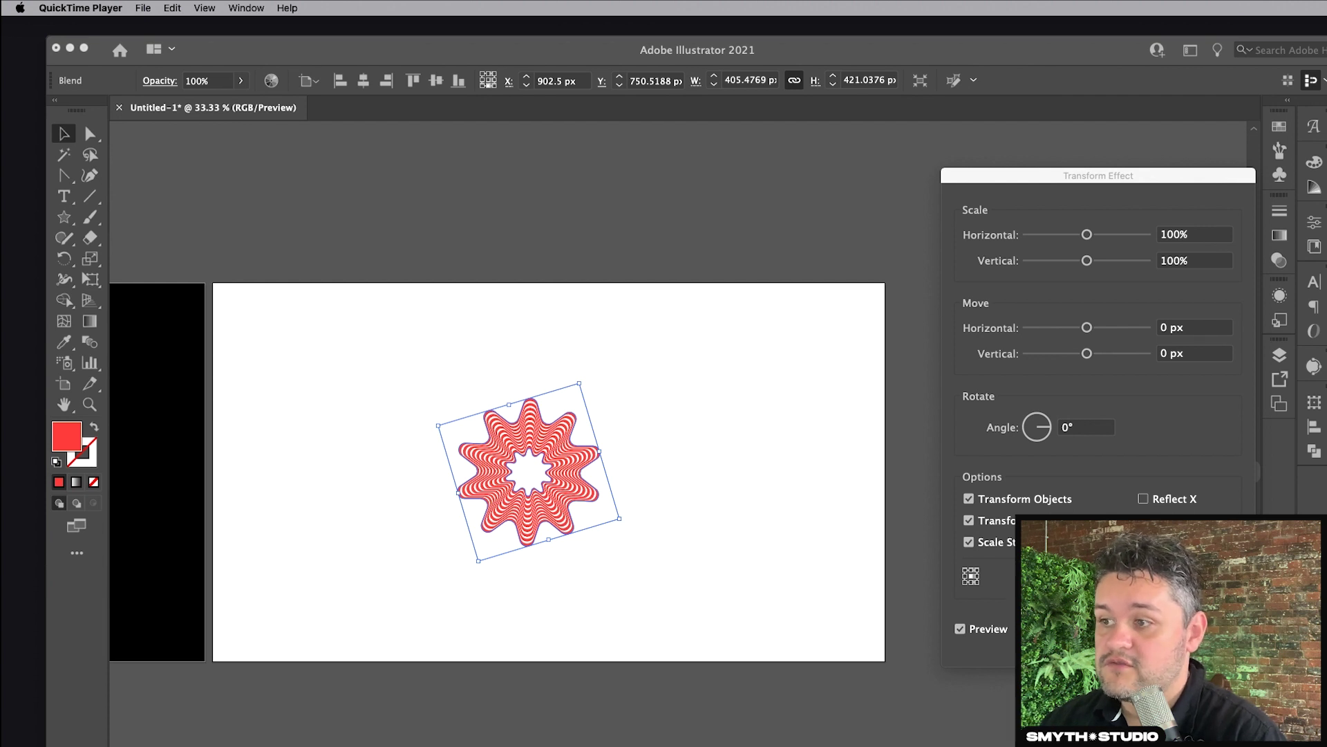
{"action": "left_click", "coordinate": [1048, 434]}
{"action": "left_click", "coordinate": [1048, 433]}
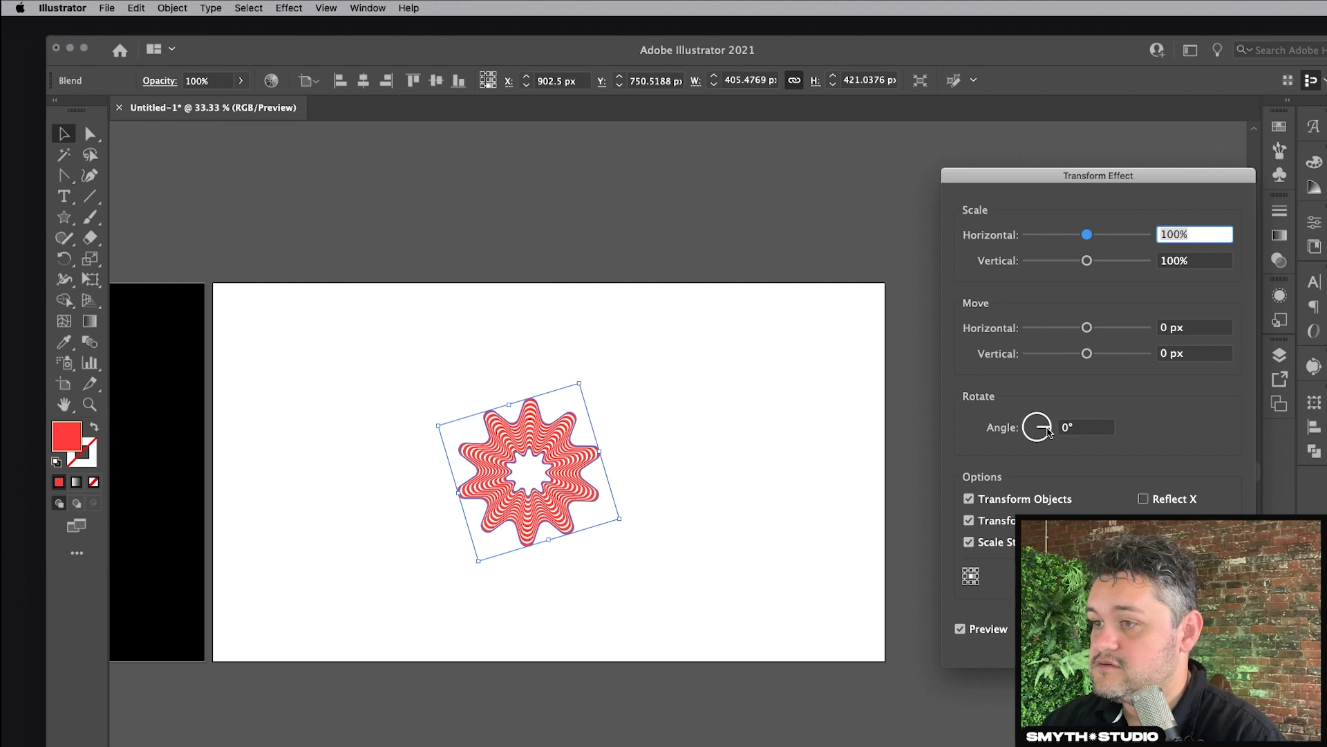
{"action": "left_click", "coordinate": [1048, 427]}
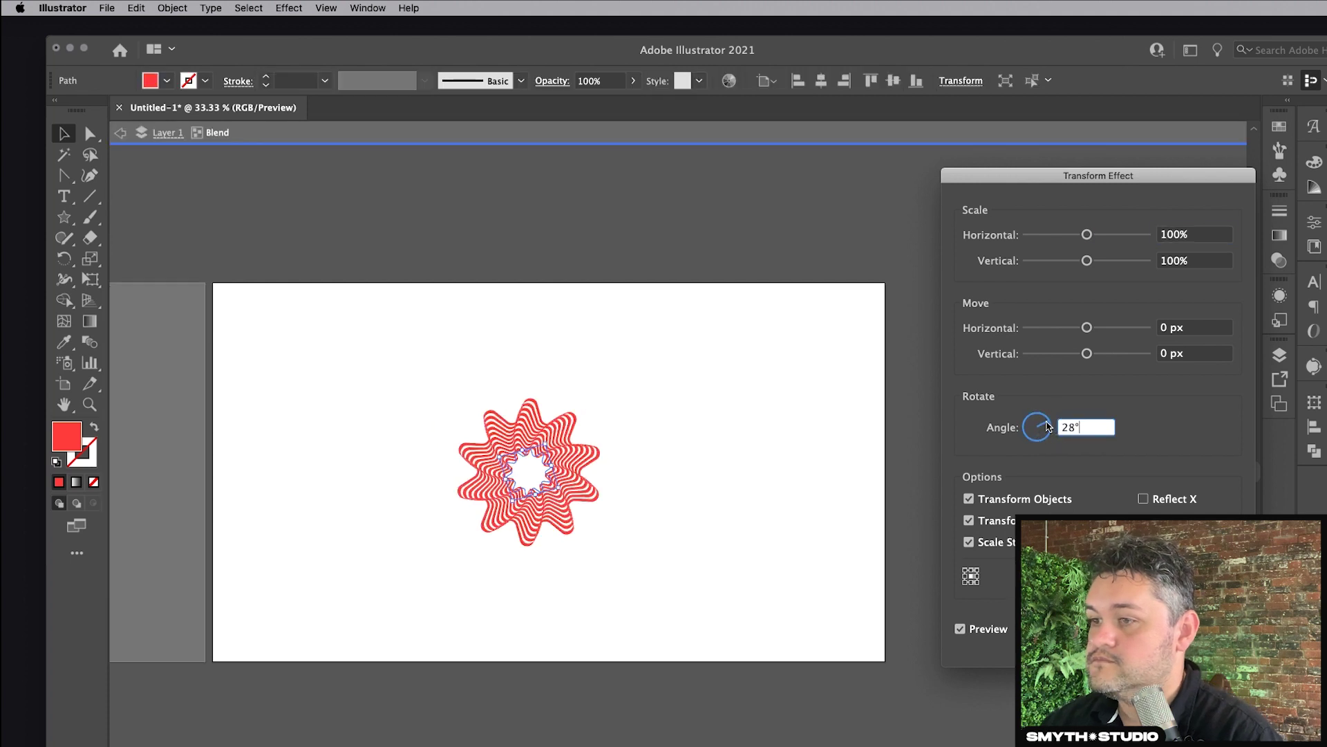
{"action": "left_click", "coordinate": [1048, 426]}
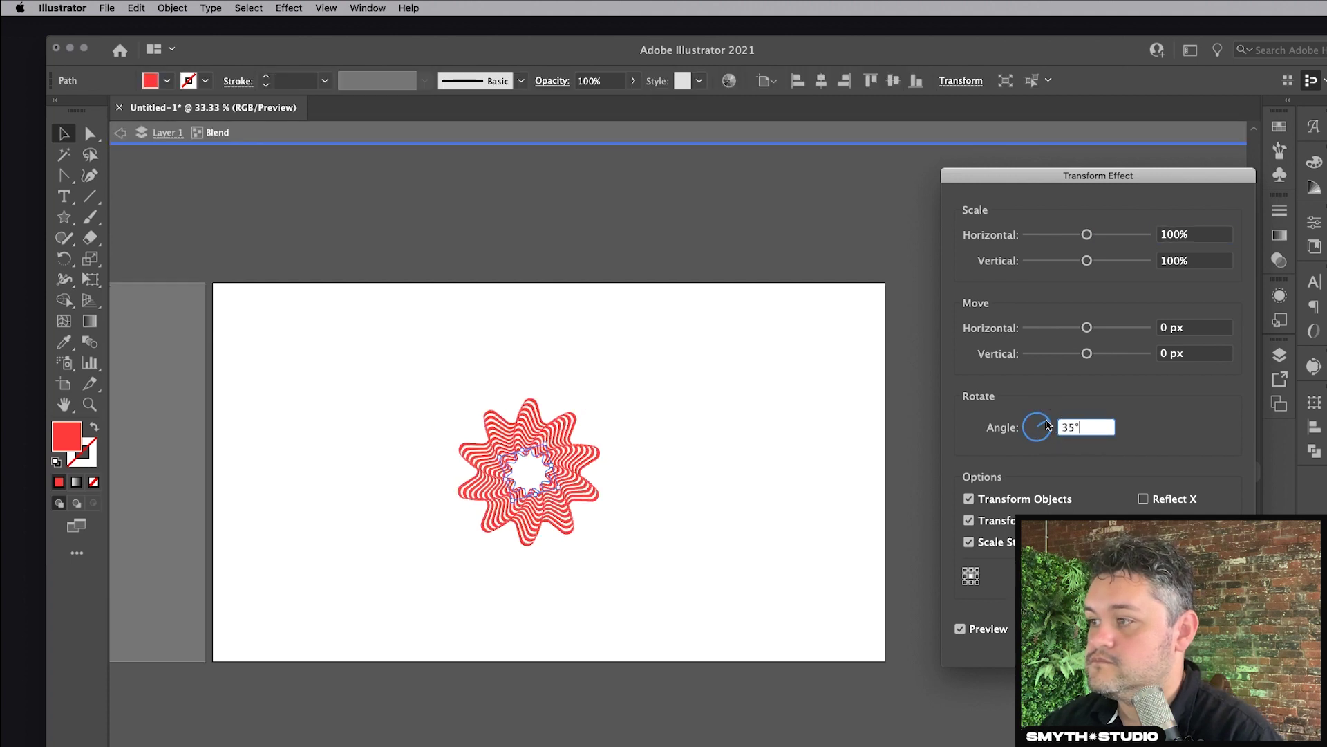
{"action": "left_click_drag", "start_coordinate": [1047, 423], "coordinate": [1047, 422]}
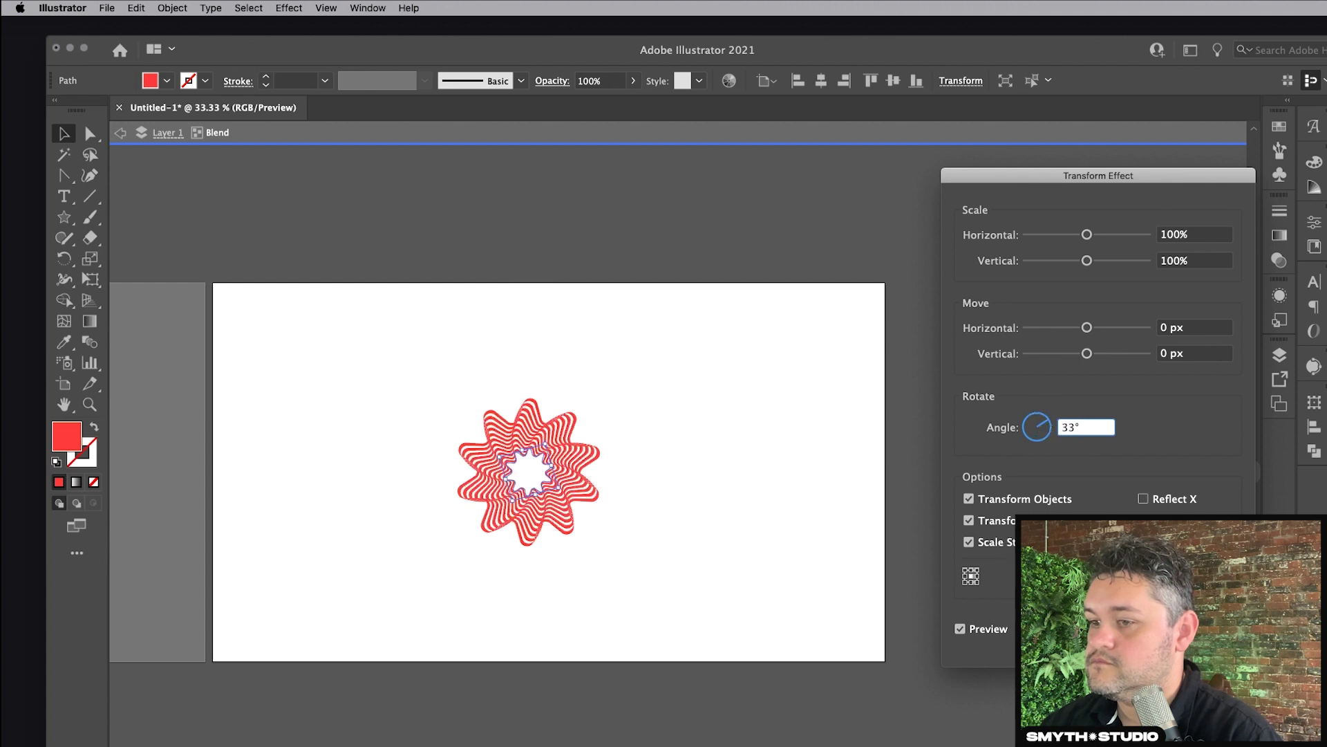
{"action": "key", "text": "Return"}
{"action": "left_click", "coordinate": [763, 525]}
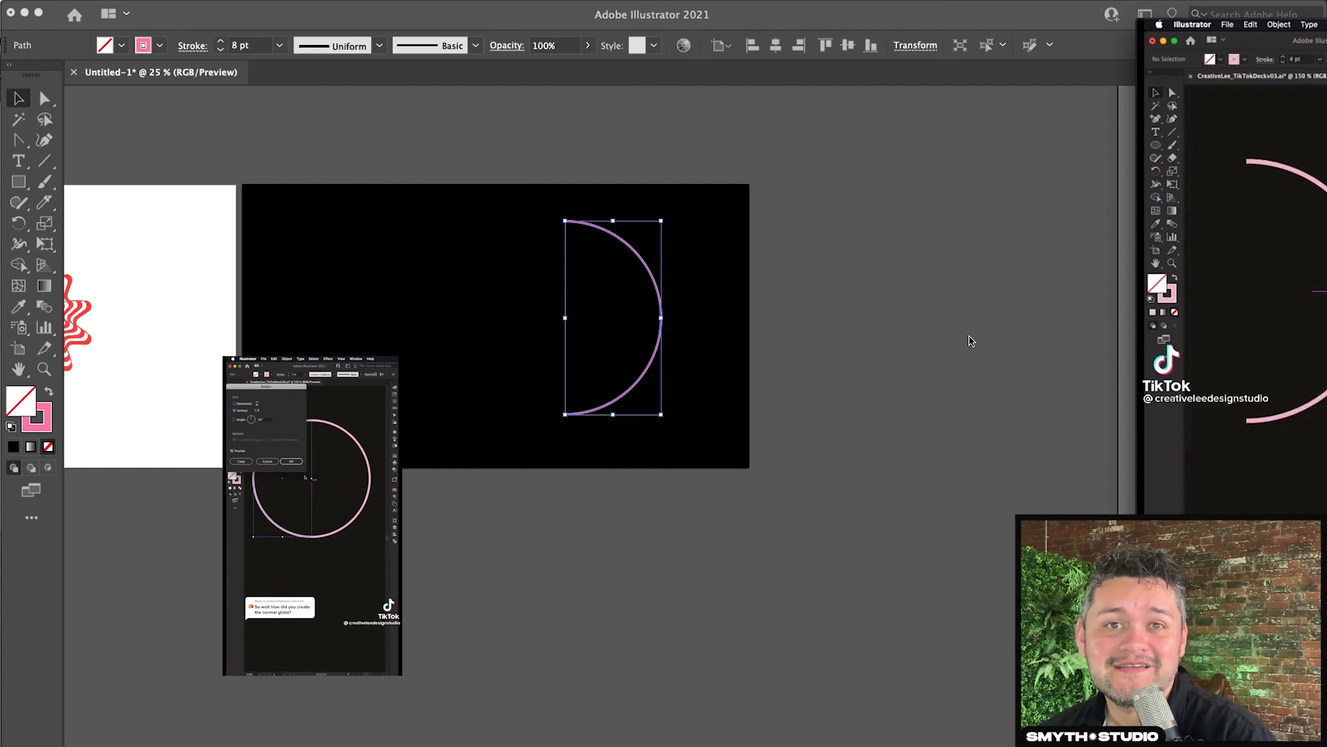
Draw an unfilled circle with an 8 pt pink stroke beside the black artboard and move it to the empty area below.
{"action": "left_click", "coordinate": [19, 184]}
{"action": "left_click", "coordinate": [103, 219]}
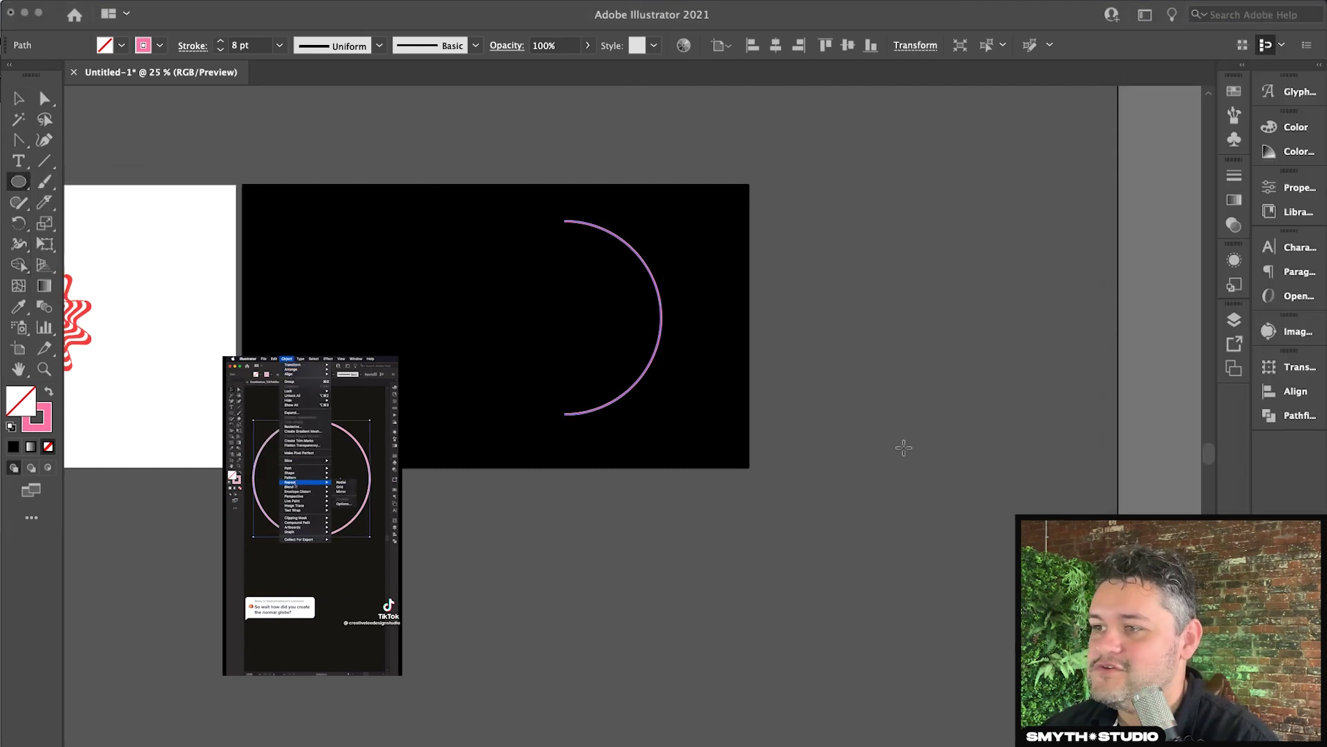
{"action": "left_click_drag", "start_coordinate": [814, 355], "coordinate": [1082, 622]}
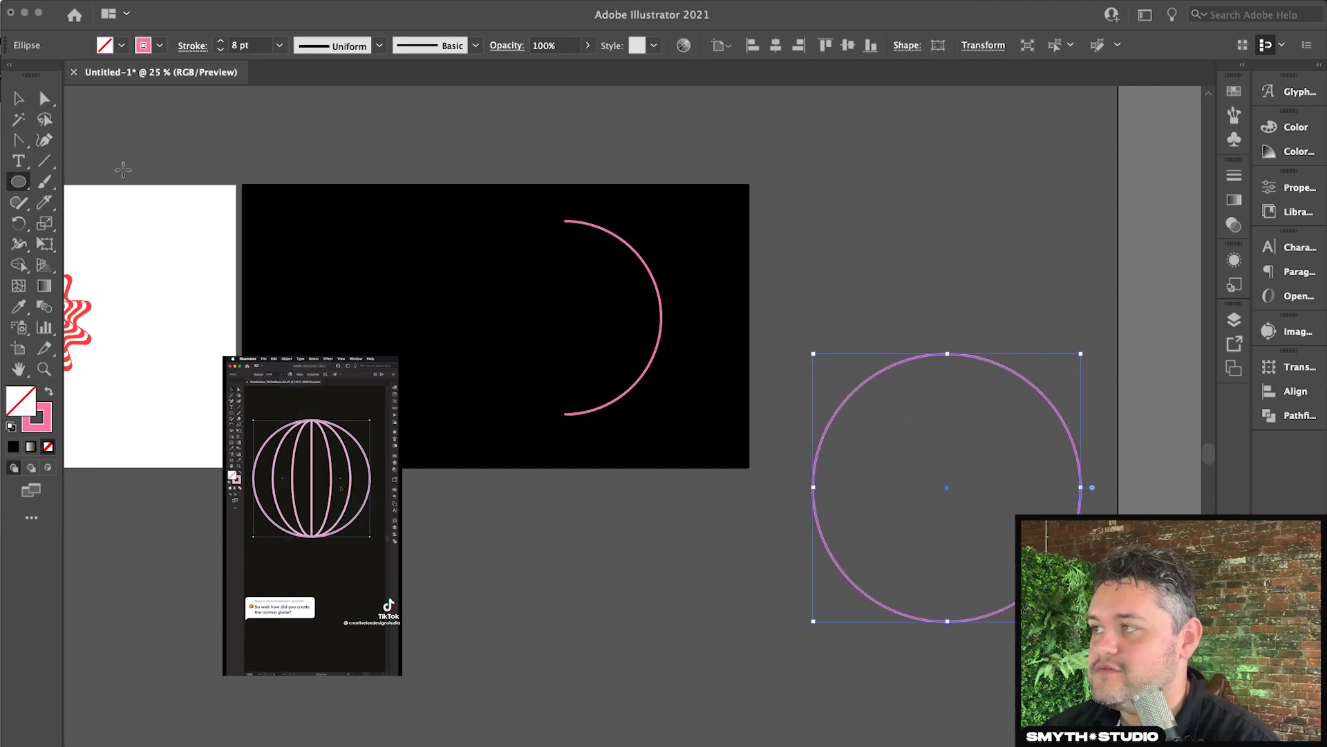
{"action": "left_click", "coordinate": [14, 102]}
{"action": "left_click_drag", "start_coordinate": [987, 361], "coordinate": [821, 468]}
{"action": "scroll", "coordinate": [822, 468], "scroll_direction": "down", "scroll_amount": 5}
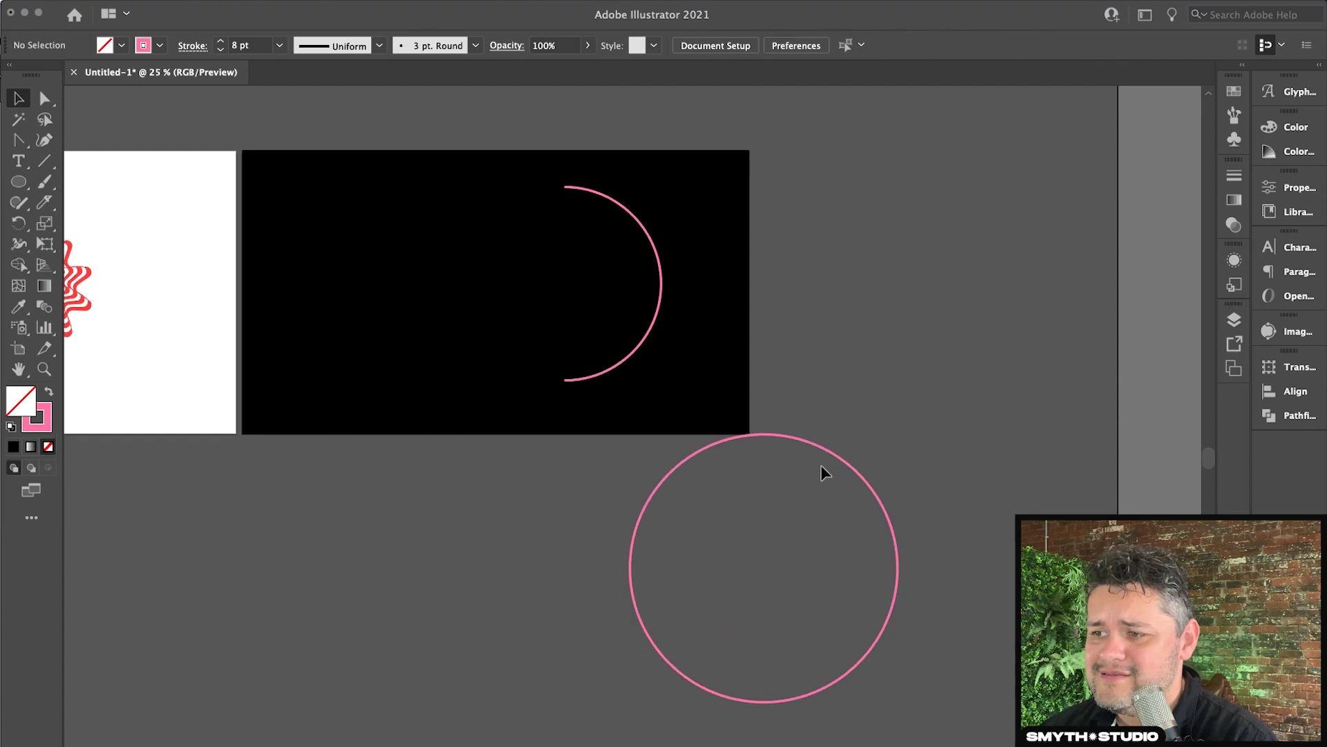
{"action": "left_click_drag", "start_coordinate": [834, 379], "coordinate": [888, 419]}
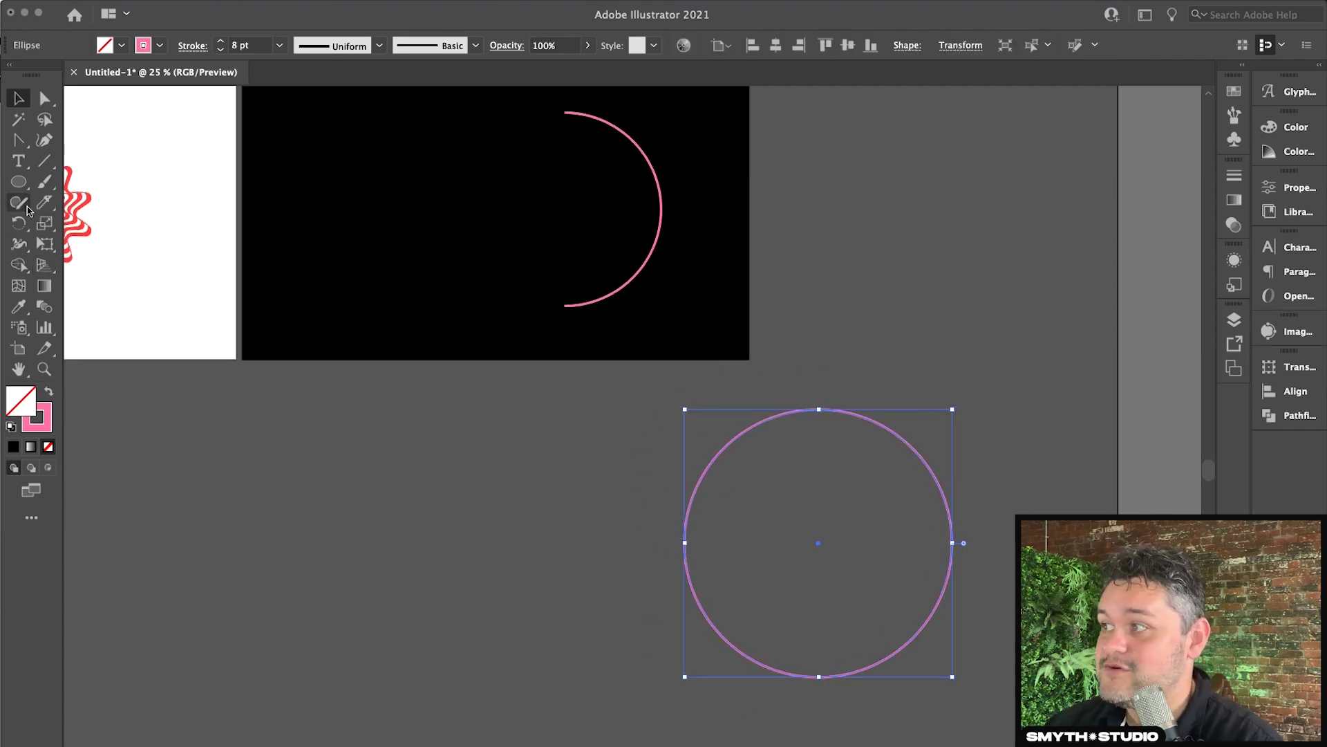
Draw a rectangle about 691 px wide over the circle's left half, with its right edge through the circle's centre.
{"action": "left_click", "coordinate": [15, 183]}
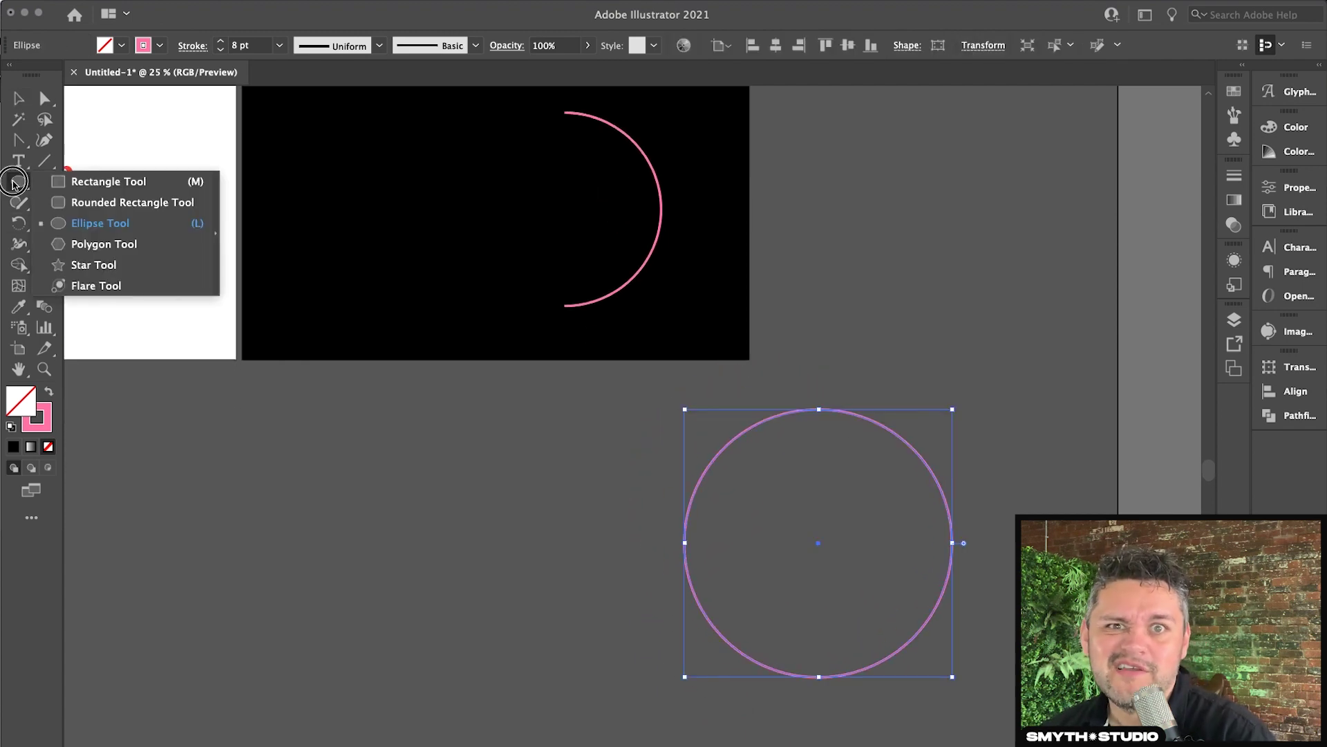
{"action": "left_click", "coordinate": [76, 181]}
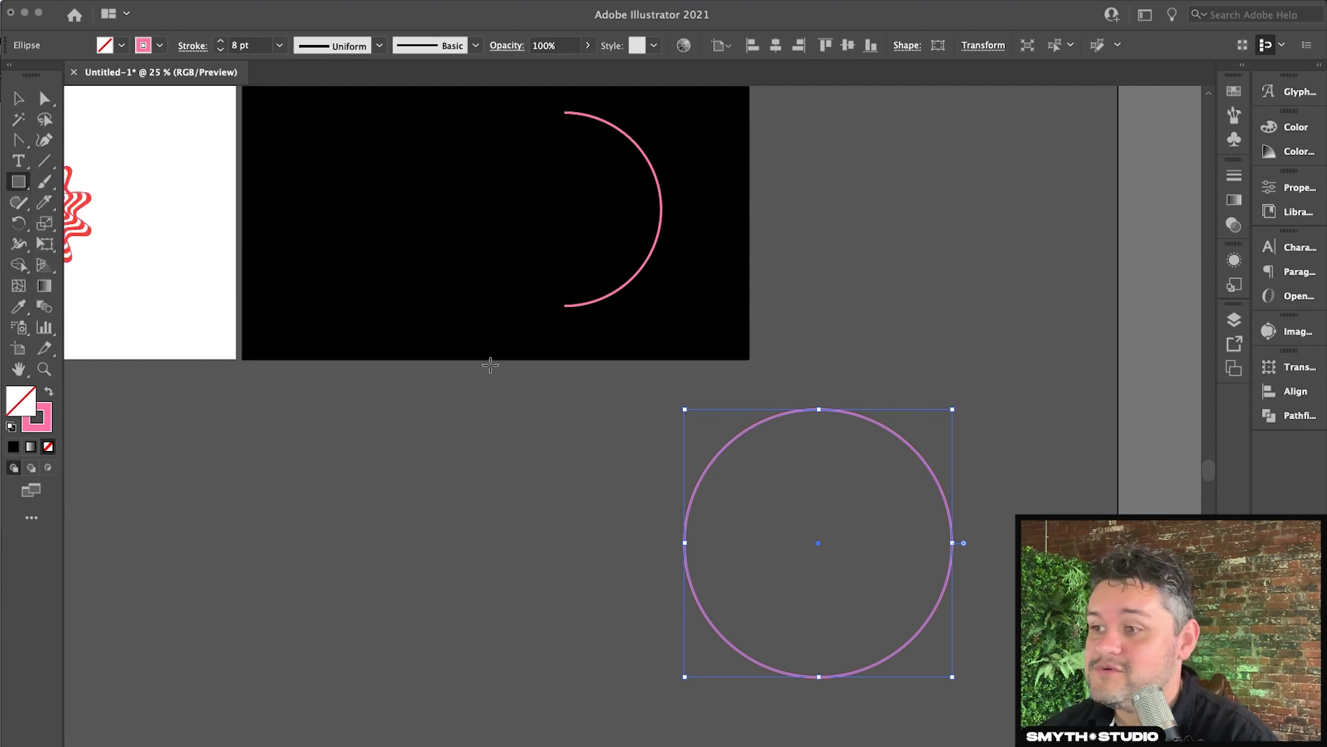
{"action": "left_click_drag", "start_coordinate": [636, 375], "coordinate": [818, 733]}
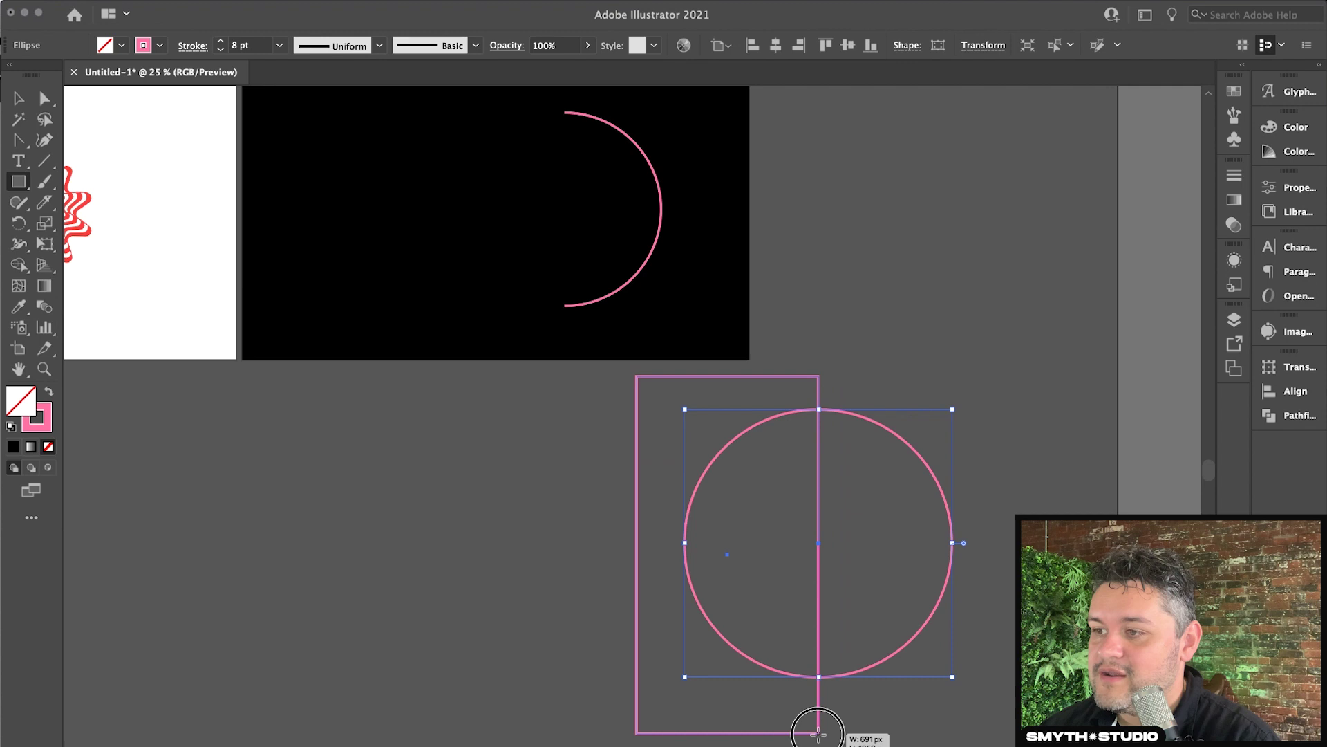
{"action": "left_click_drag", "start_coordinate": [818, 732], "coordinate": [818, 706]}
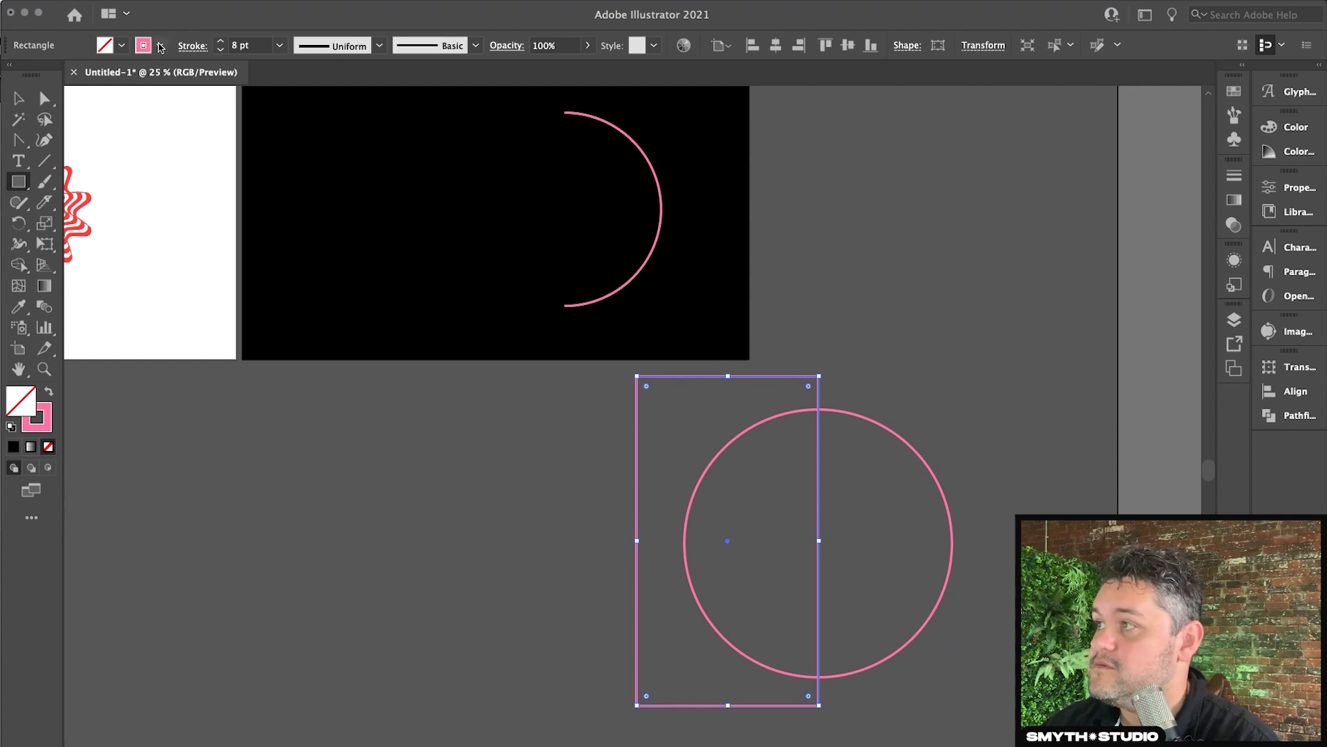
Give the rectangle a black fill and remove its stroke.
{"action": "left_click", "coordinate": [160, 45]}
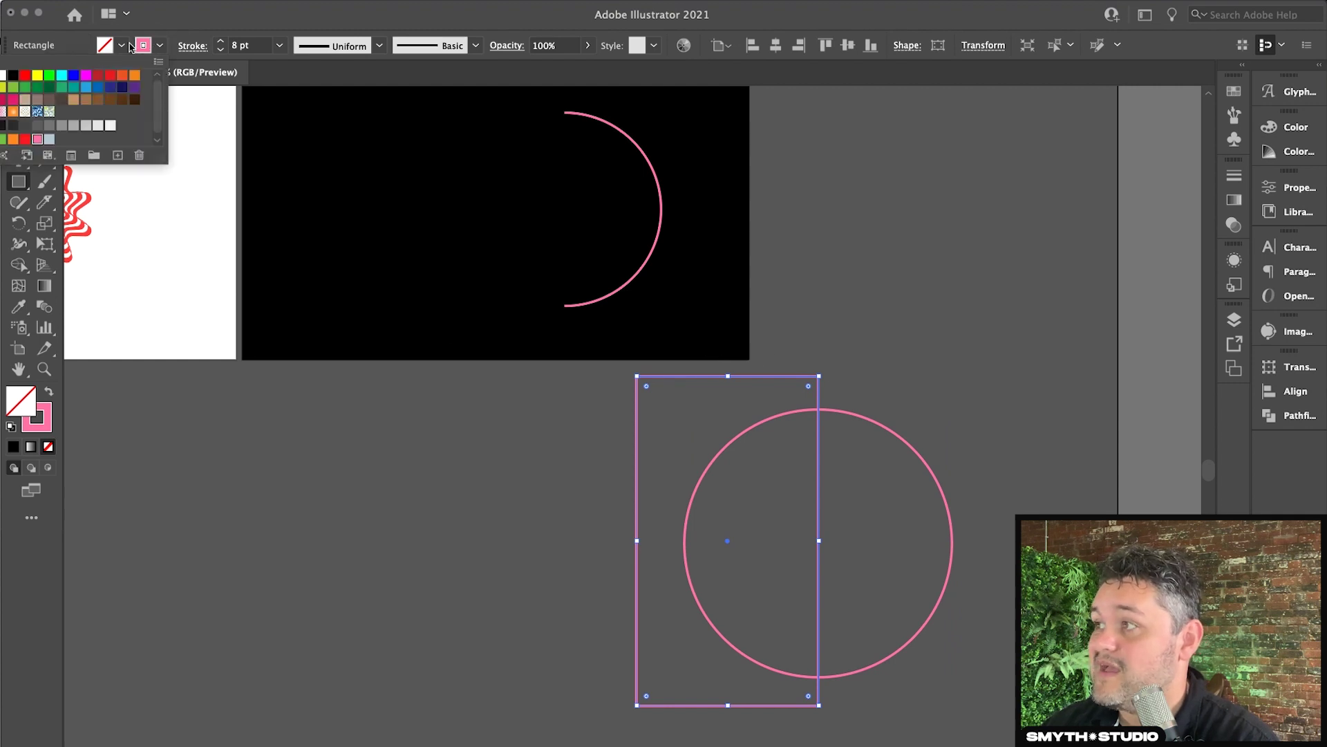
{"action": "left_click", "coordinate": [129, 45]}
{"action": "left_click", "coordinate": [3, 125]}
{"action": "left_click", "coordinate": [160, 45]}
{"action": "left_click", "coordinate": [59, 111]}
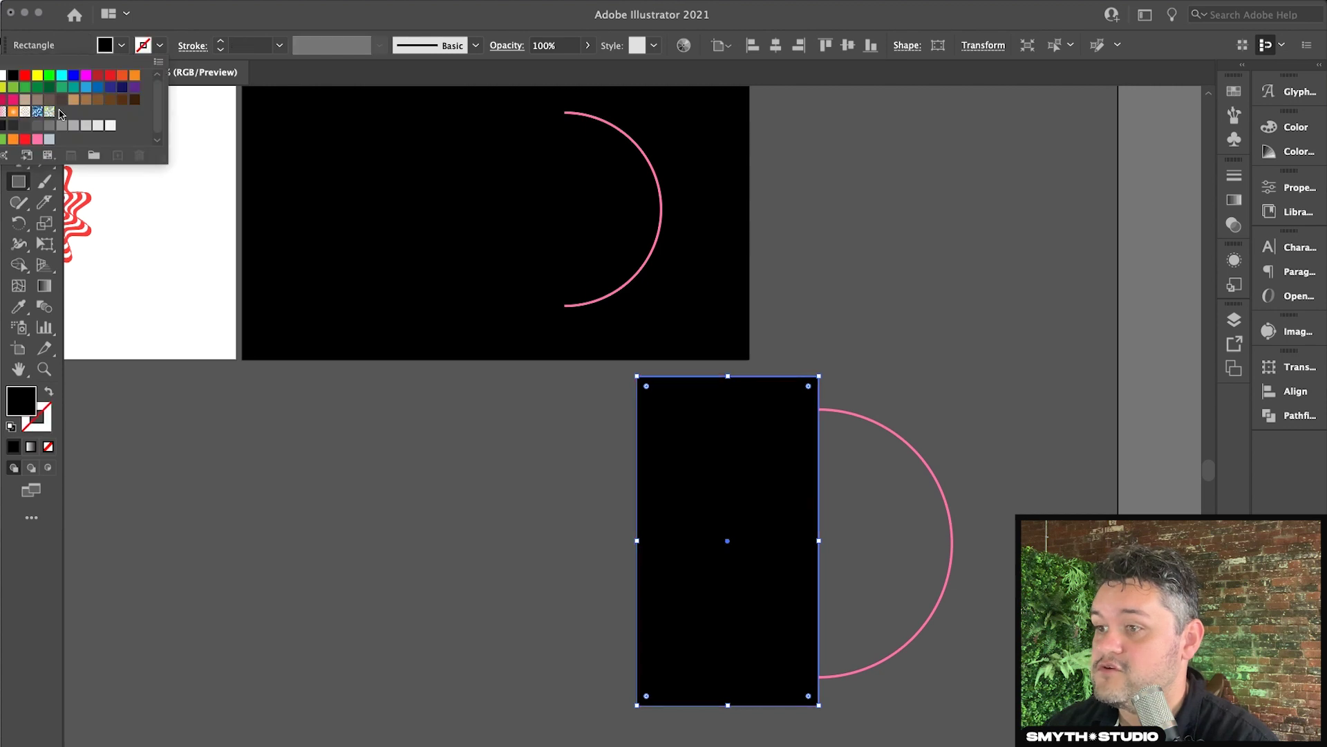
{"action": "left_click", "coordinate": [399, 12]}
Select the rectangle and circle together and split them into path segments with the Pathfinder Outline operation.
{"action": "key", "text": "v"}
{"action": "left_click_drag", "start_coordinate": [824, 400], "coordinate": [672, 662]}
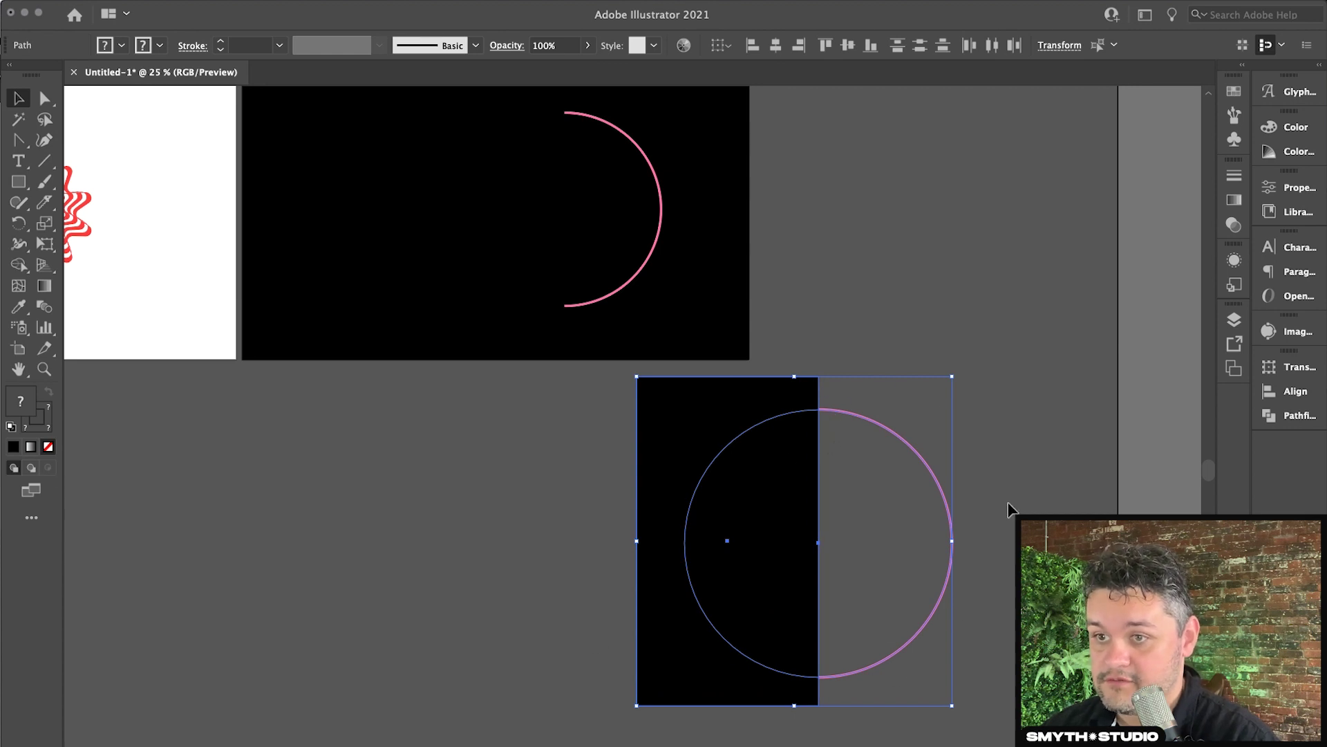
{"action": "left_click", "coordinate": [1291, 421]}
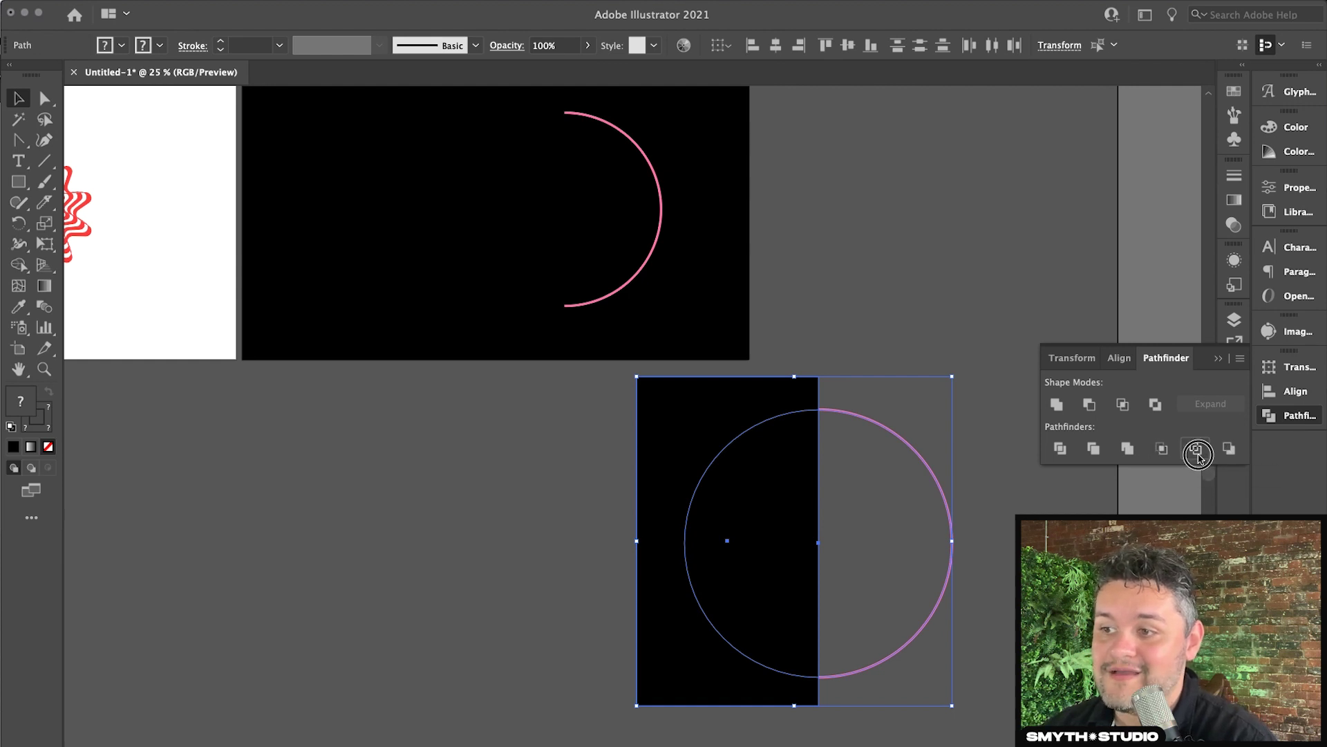
{"action": "left_click", "coordinate": [1225, 453]}
{"action": "left_click", "coordinate": [952, 353]}
{"action": "left_click", "coordinate": [906, 675]}
{"action": "left_click", "coordinate": [911, 429]}
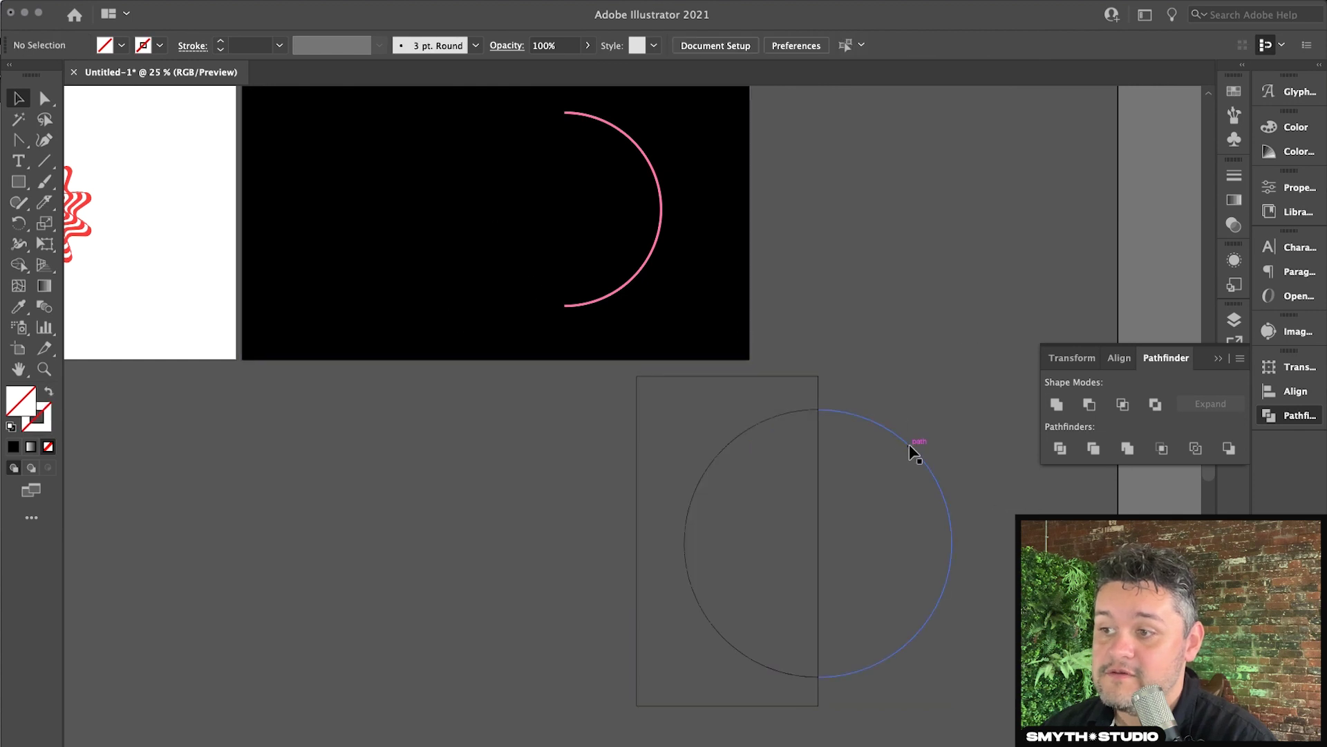
Ungroup the outlined paths and move the circle's right-hand half arc up beside the black artboard.
{"action": "left_click", "coordinate": [910, 446]}
{"action": "right_click", "coordinate": [911, 445]}
{"action": "left_click", "coordinate": [951, 565]}
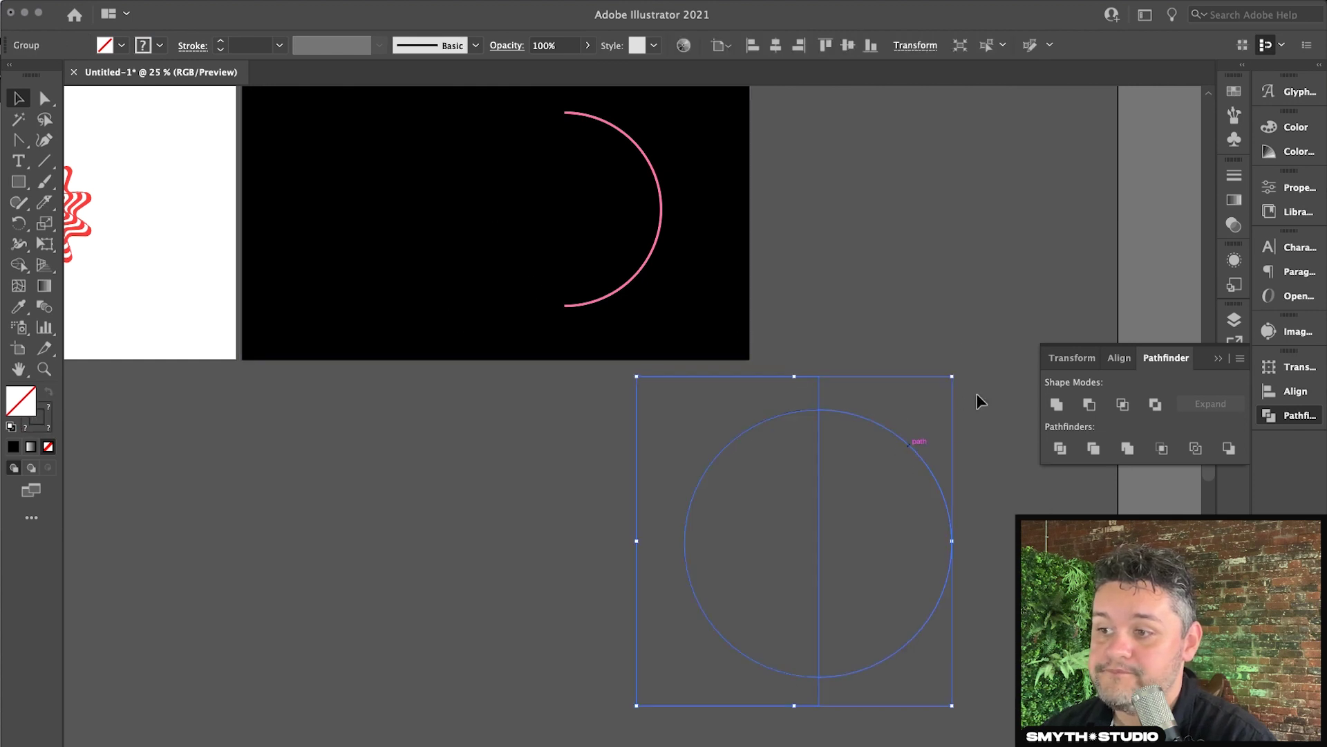
{"action": "left_click", "coordinate": [919, 459]}
{"action": "left_click_drag", "start_coordinate": [946, 365], "coordinate": [990, 179]}
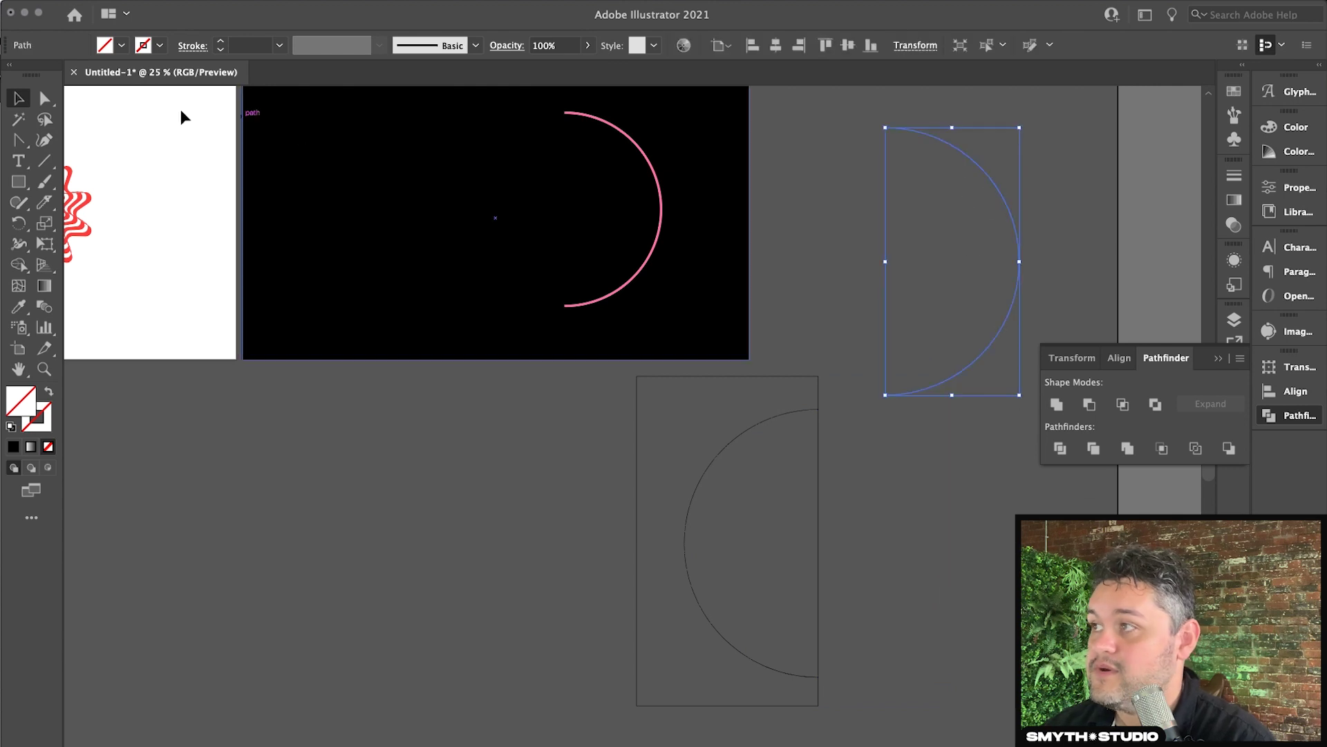
Copy the artboard arc's pink stroke onto the new half arc and delete the leftover rectangle and left-half outlines.
{"action": "left_click", "coordinate": [18, 307]}
{"action": "left_click", "coordinate": [647, 237]}
{"action": "left_click", "coordinate": [25, 102]}
{"action": "left_click", "coordinate": [528, 572]}
{"action": "left_click", "coordinate": [593, 613]}
{"action": "key", "text": "Delete"}
{"action": "left_click", "coordinate": [1058, 281]}
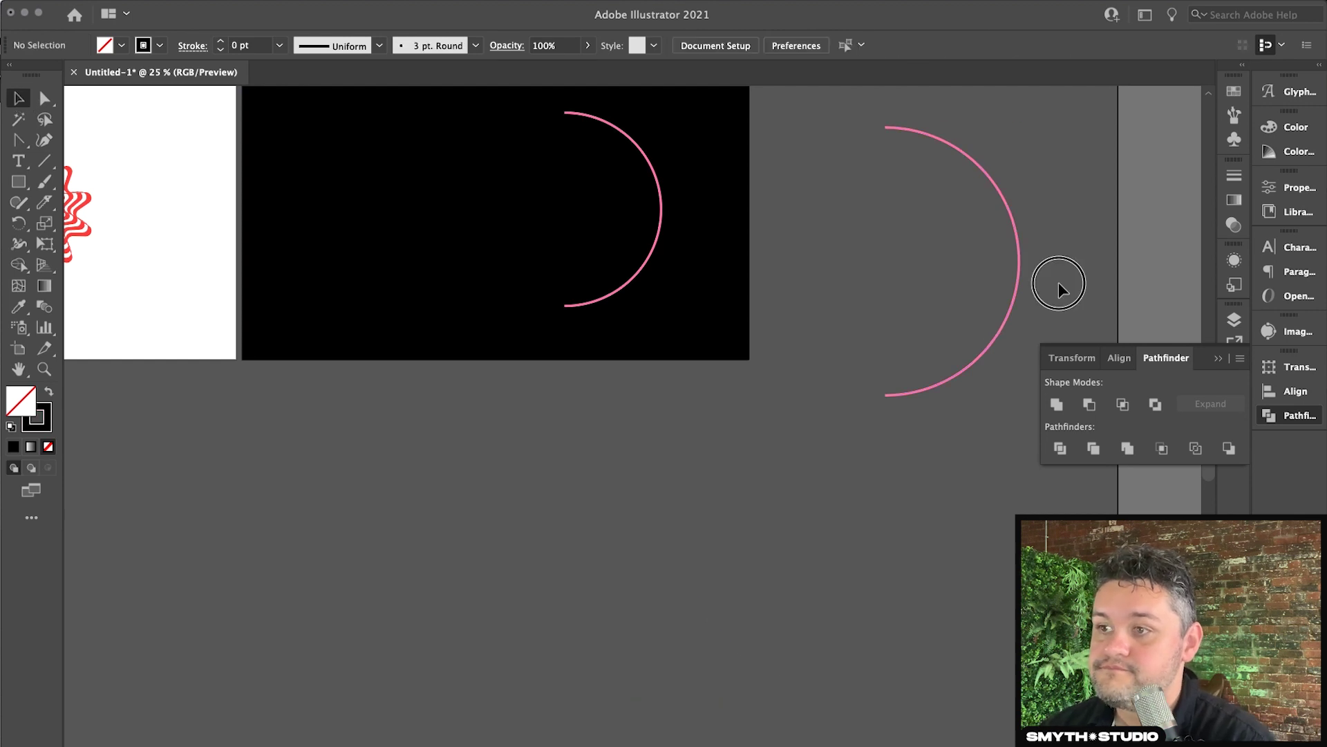
Delete the spare arc and place one pink half arc, about 528 px high, in the right part of the black artboard.
{"action": "scroll", "coordinate": [1047, 283], "scroll_direction": "up", "scroll_amount": 3}
{"action": "left_click_drag", "start_coordinate": [1010, 325], "coordinate": [569, 298]}
{"action": "key", "text": "ctrl+z"}
{"action": "key", "text": "Delete"}
{"action": "left_click", "coordinate": [654, 290]}
{"action": "left_click_drag", "start_coordinate": [654, 288], "coordinate": [583, 288]}
{"action": "left_click", "coordinate": [794, 299]}
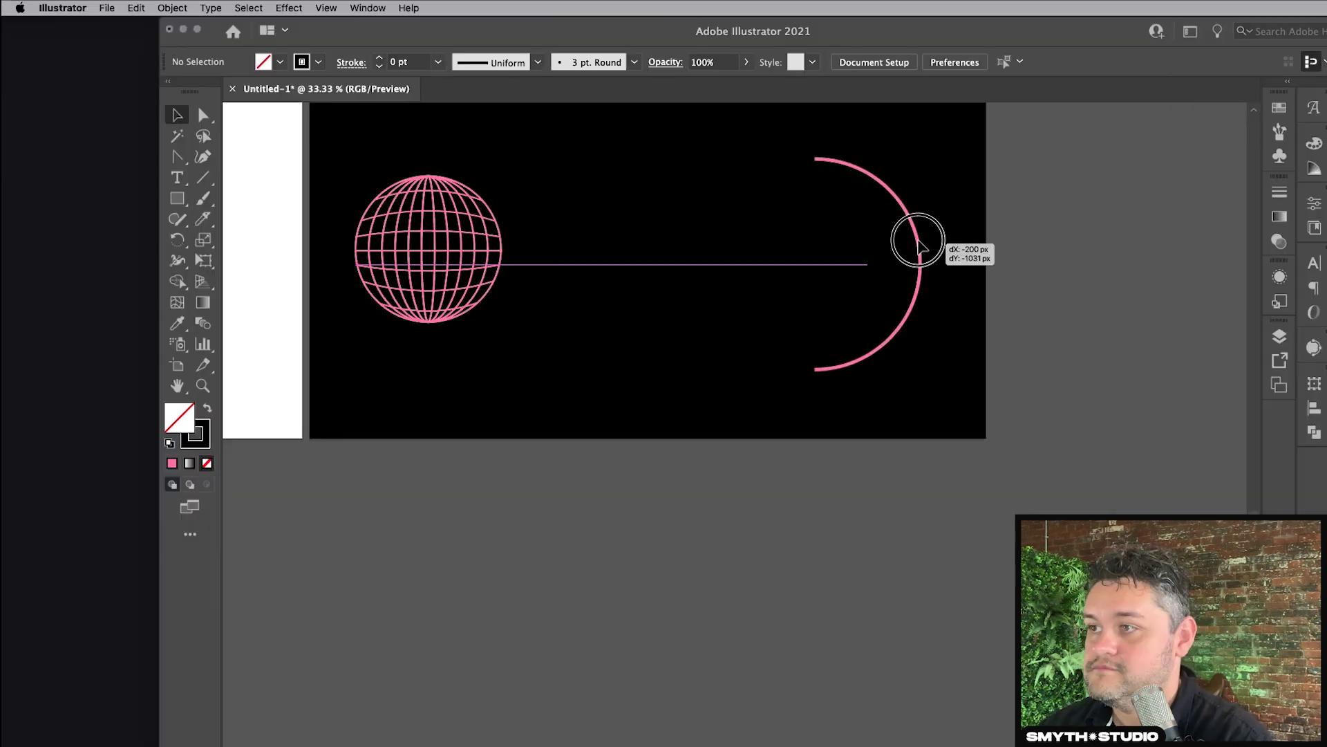
{"action": "left_click_drag", "start_coordinate": [915, 240], "coordinate": [890, 248]}
{"action": "left_click", "coordinate": [903, 318]}
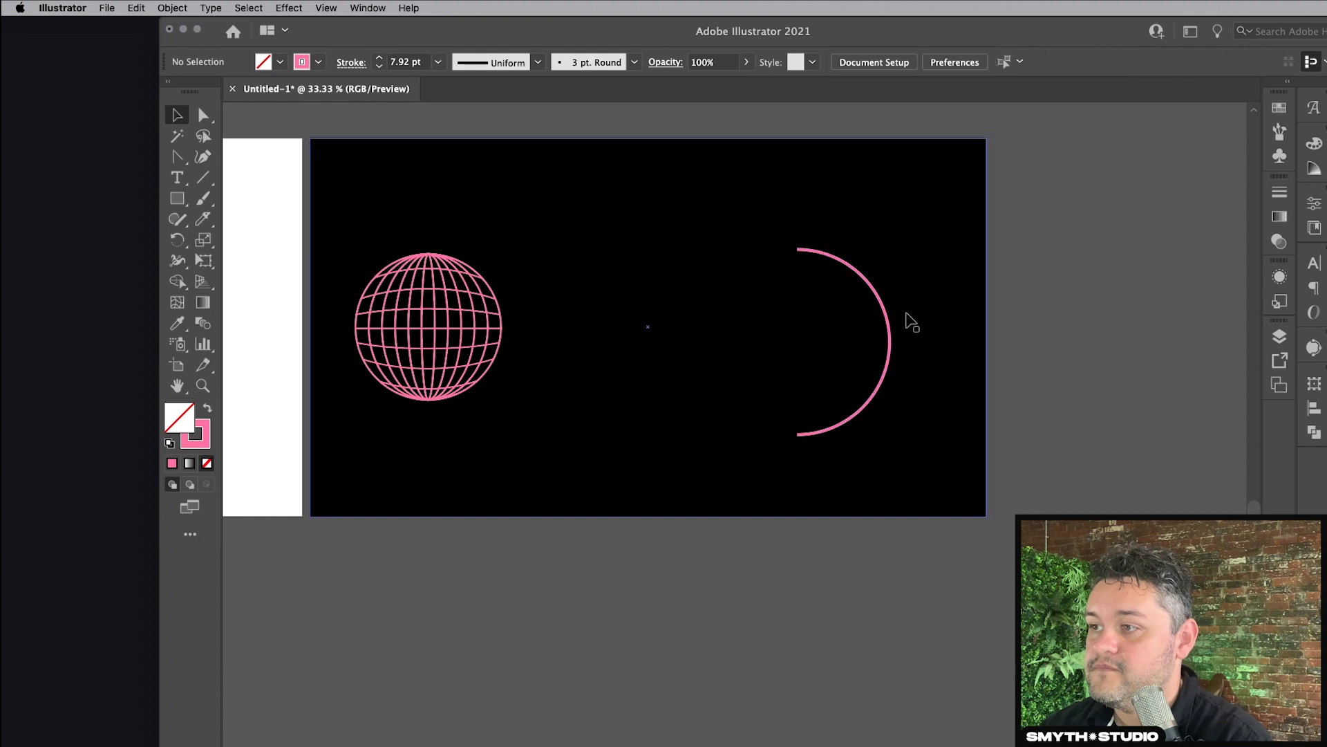
Add a copy of the half arc, reflected across the vertical axis, that closes the original into a full circle.
{"action": "left_click_drag", "start_coordinate": [885, 313], "coordinate": [804, 312]}
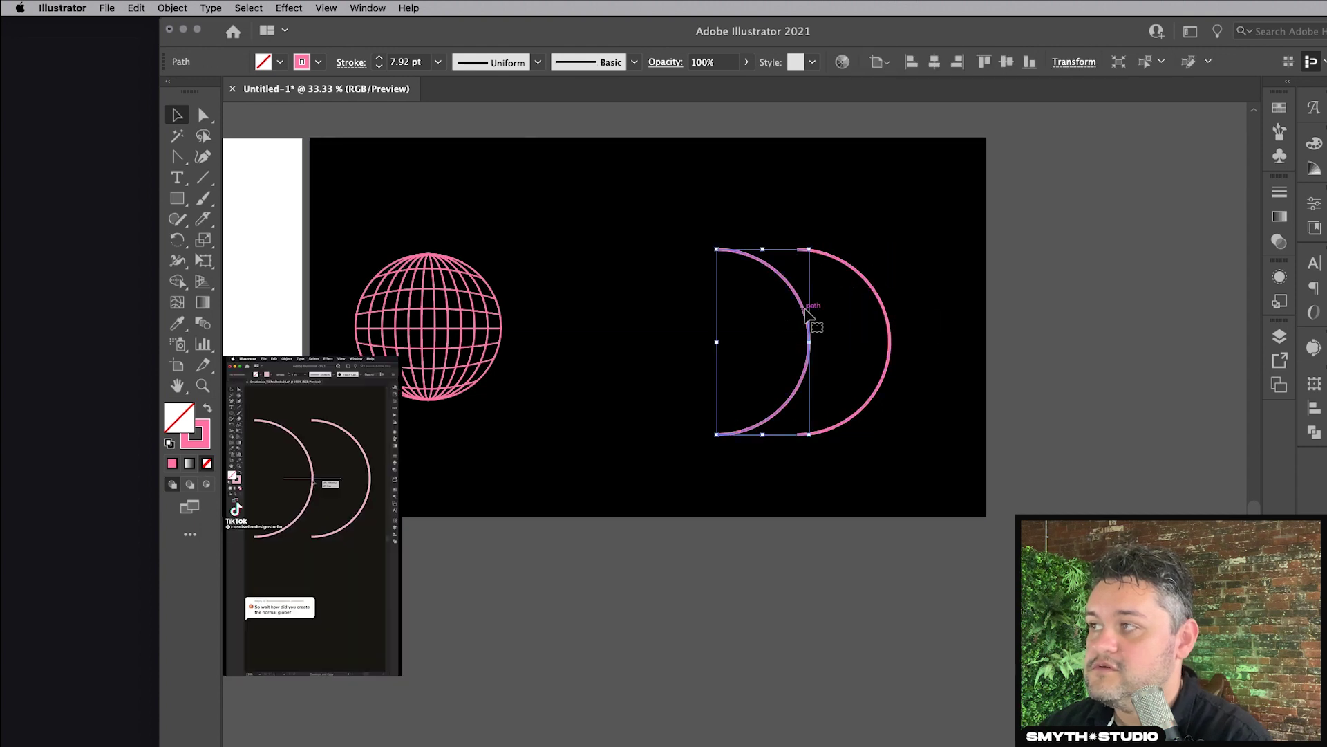
{"action": "left_click", "coordinate": [172, 8]}
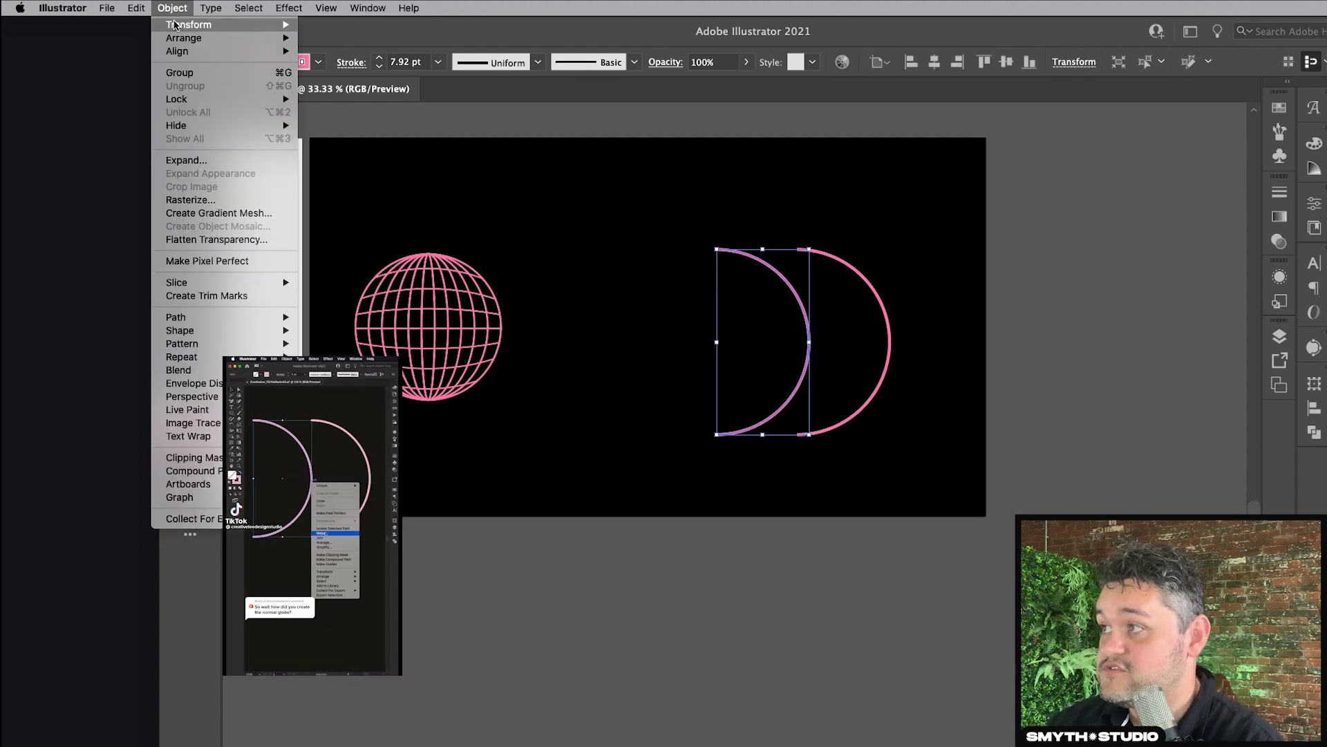
{"action": "mouse_move", "coordinate": [174, 25]}
{"action": "left_click", "coordinate": [347, 77]}
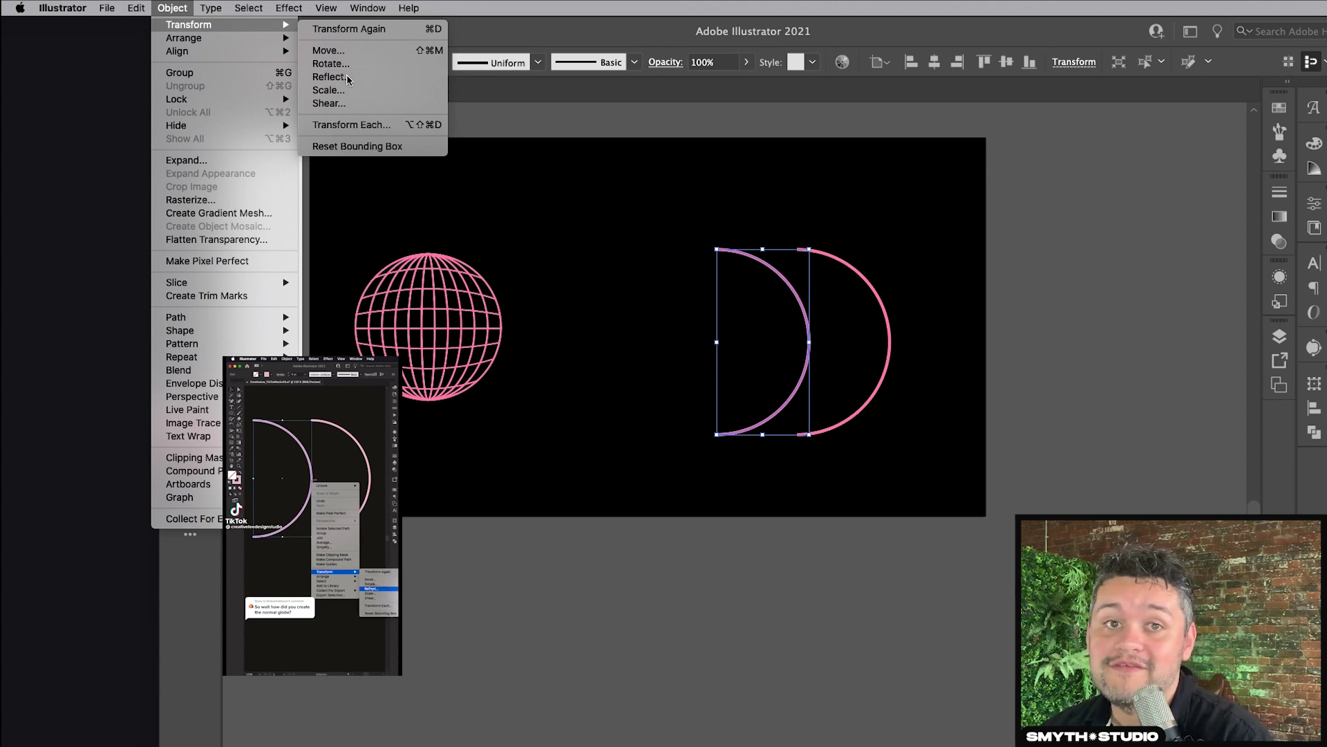
{"action": "left_click", "coordinate": [835, 631]}
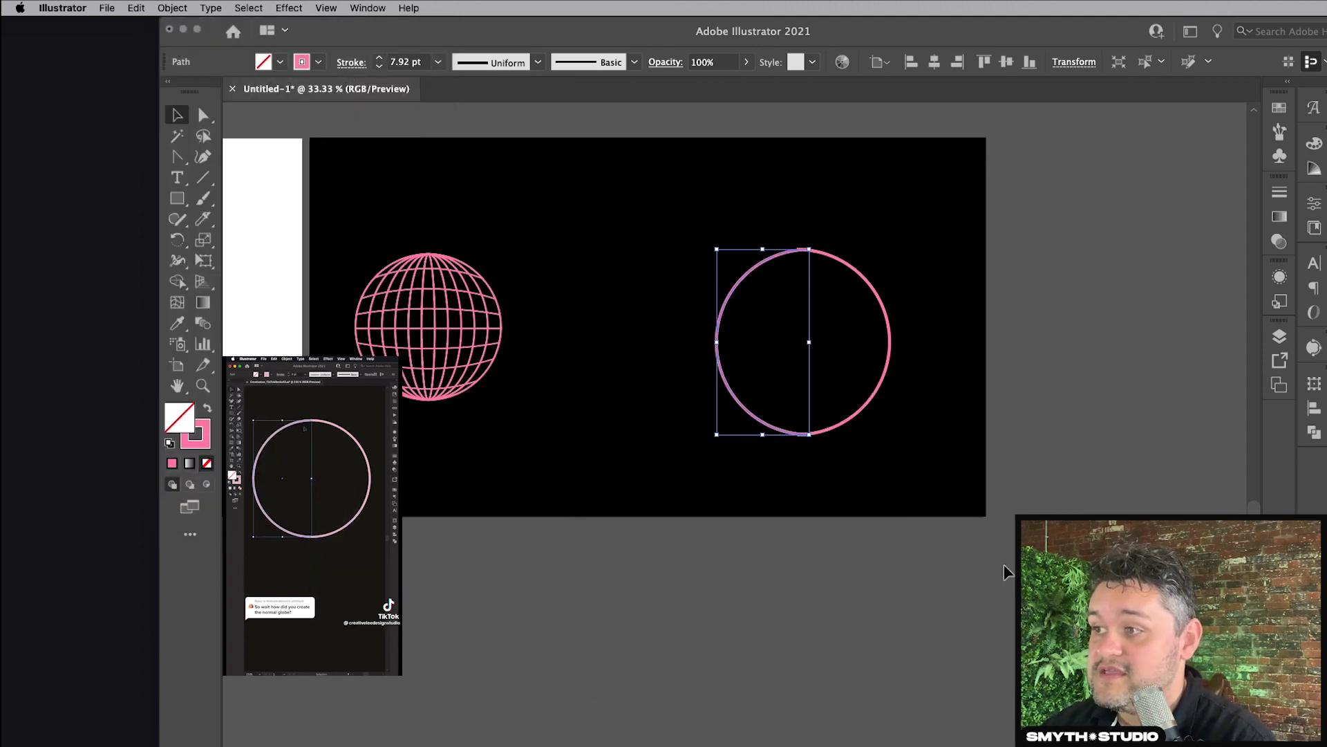
{"action": "left_click", "coordinate": [726, 353]}
{"action": "left_click", "coordinate": [706, 346]}
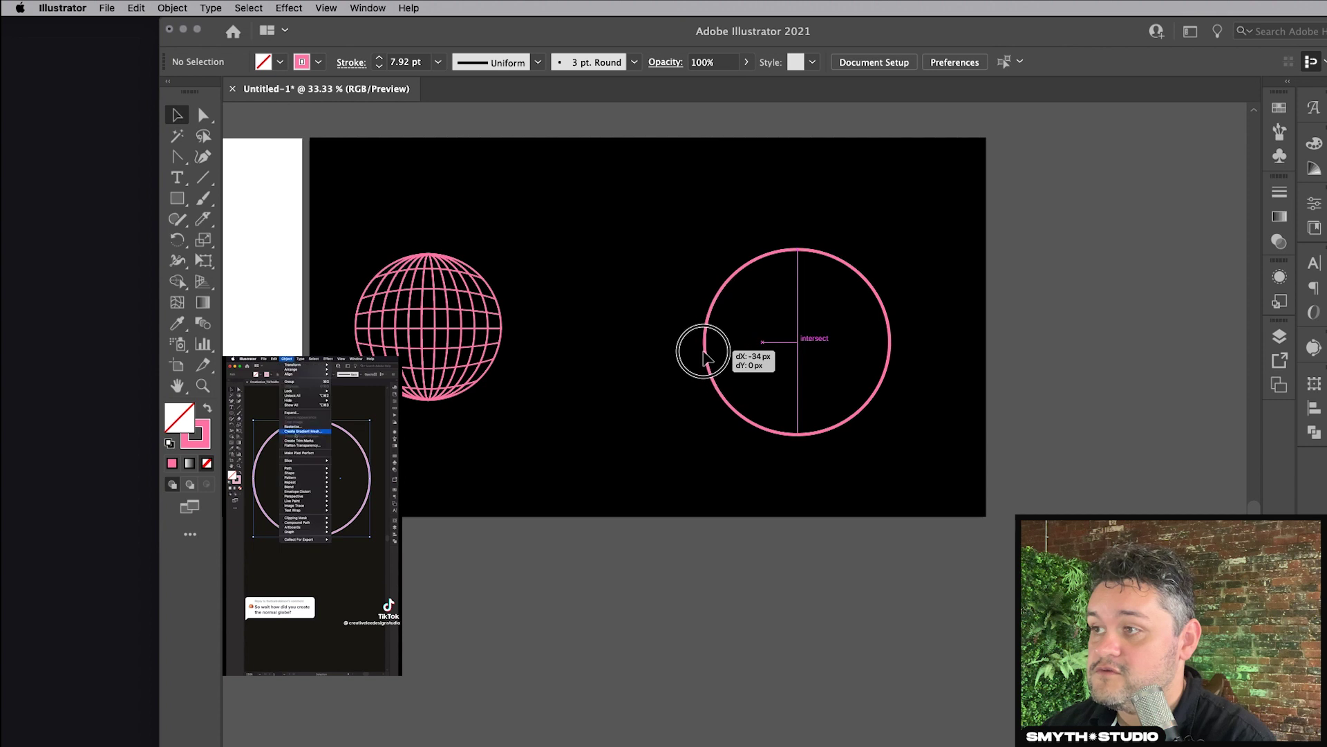
Select both half arcs and make a blend between them.
{"action": "left_click", "coordinate": [887, 322], "text": "shift"}
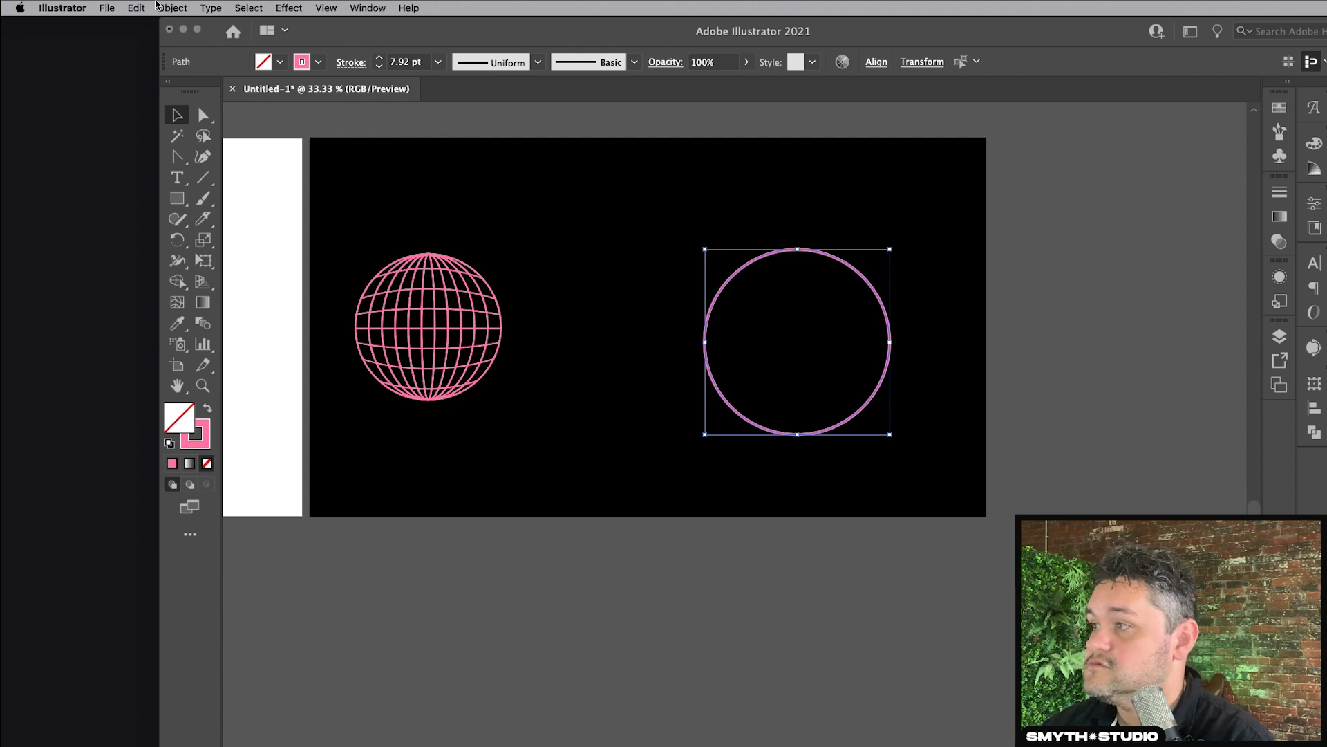
{"action": "left_click", "coordinate": [147, 6]}
{"action": "mouse_move", "coordinate": [172, 8]}
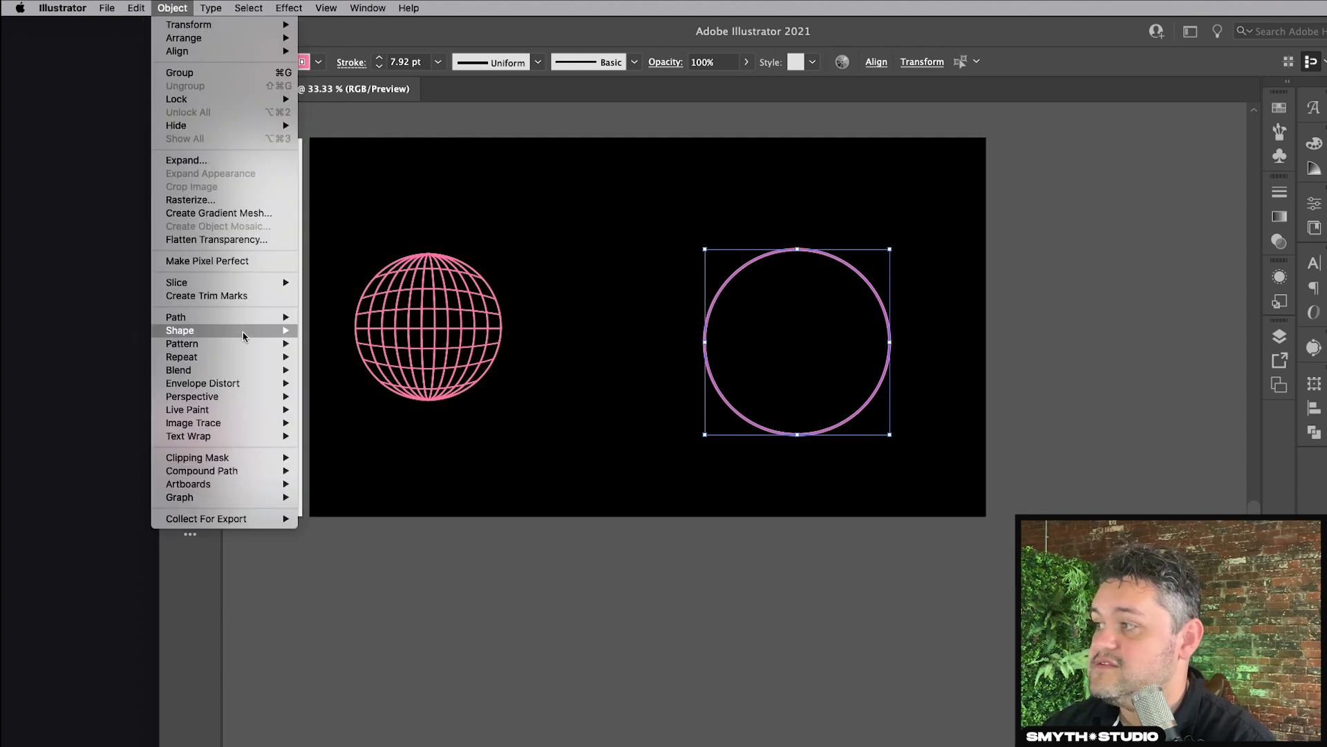
{"action": "mouse_move", "coordinate": [240, 360]}
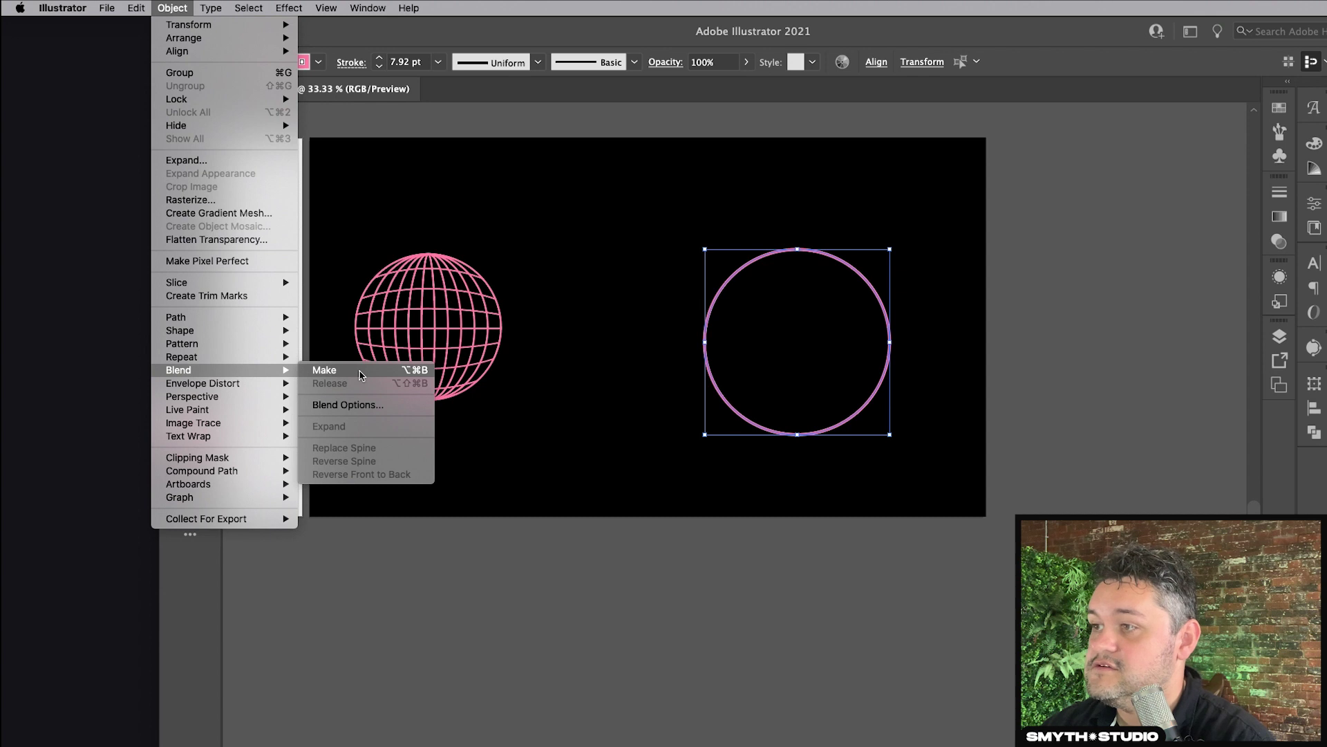
{"action": "left_click", "coordinate": [359, 375]}
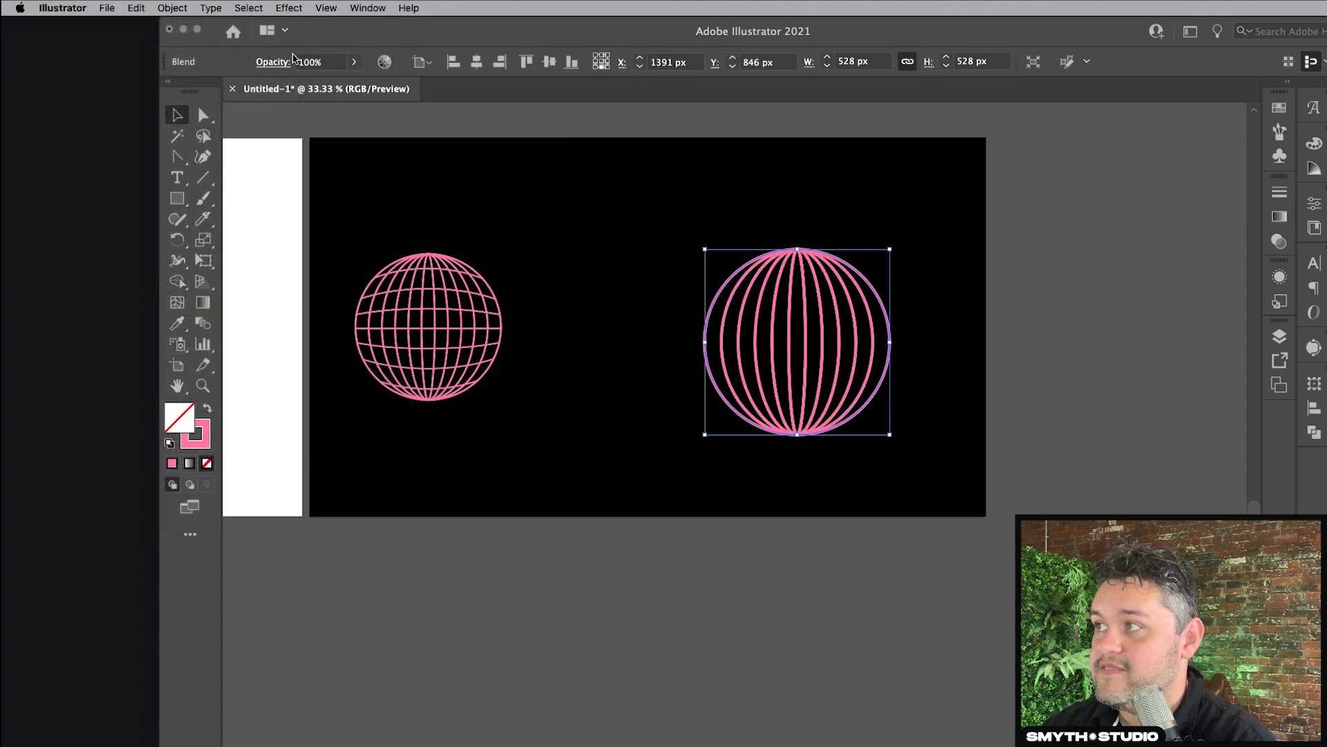
Set the arc blend's spacing to 5 specified steps and group the result.
{"action": "left_click", "coordinate": [142, 8]}
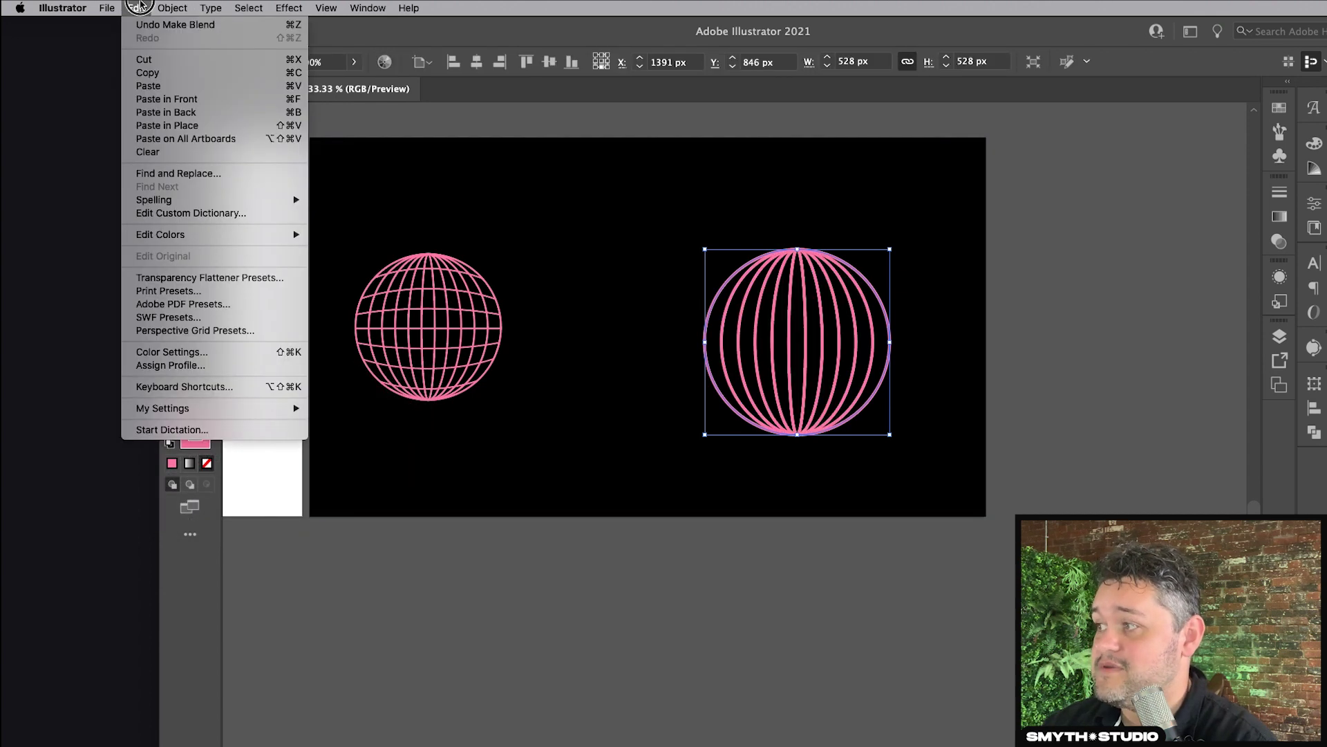
{"action": "mouse_move", "coordinate": [165, 7]}
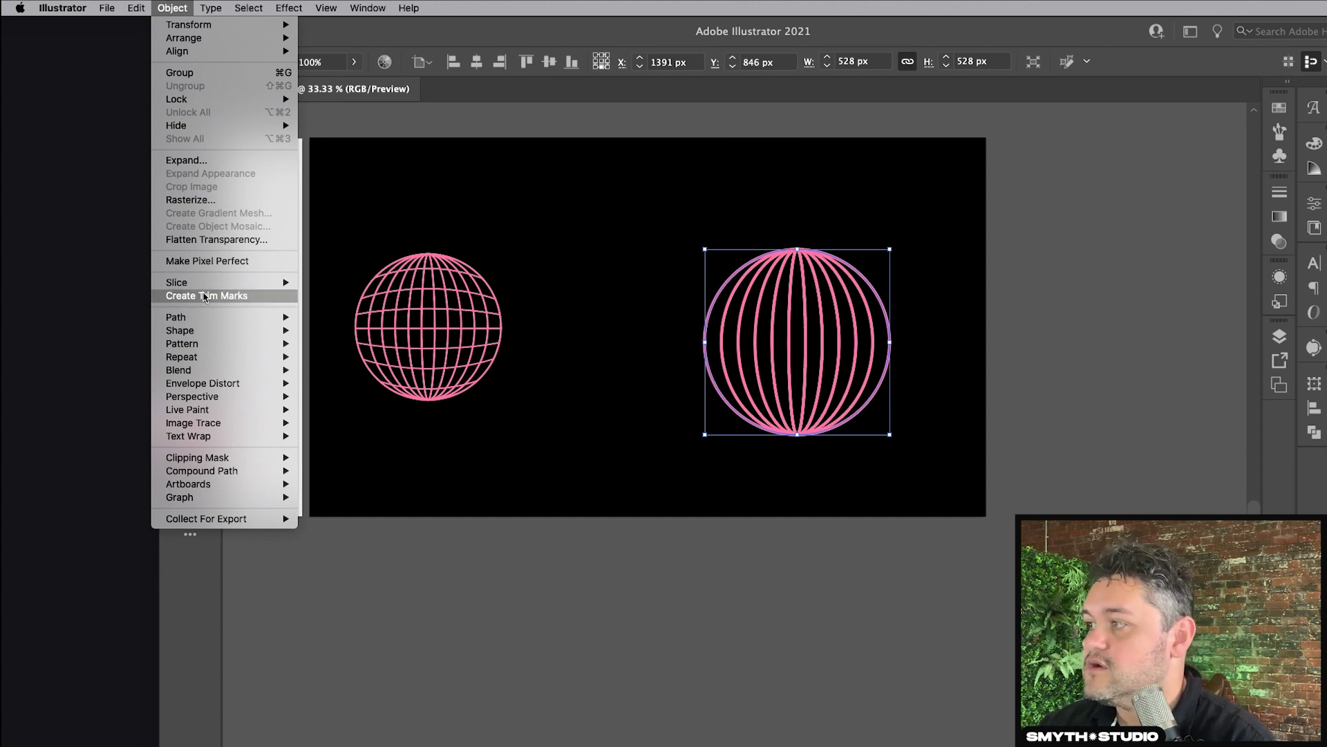
{"action": "mouse_move", "coordinate": [206, 371]}
{"action": "left_click", "coordinate": [399, 407]}
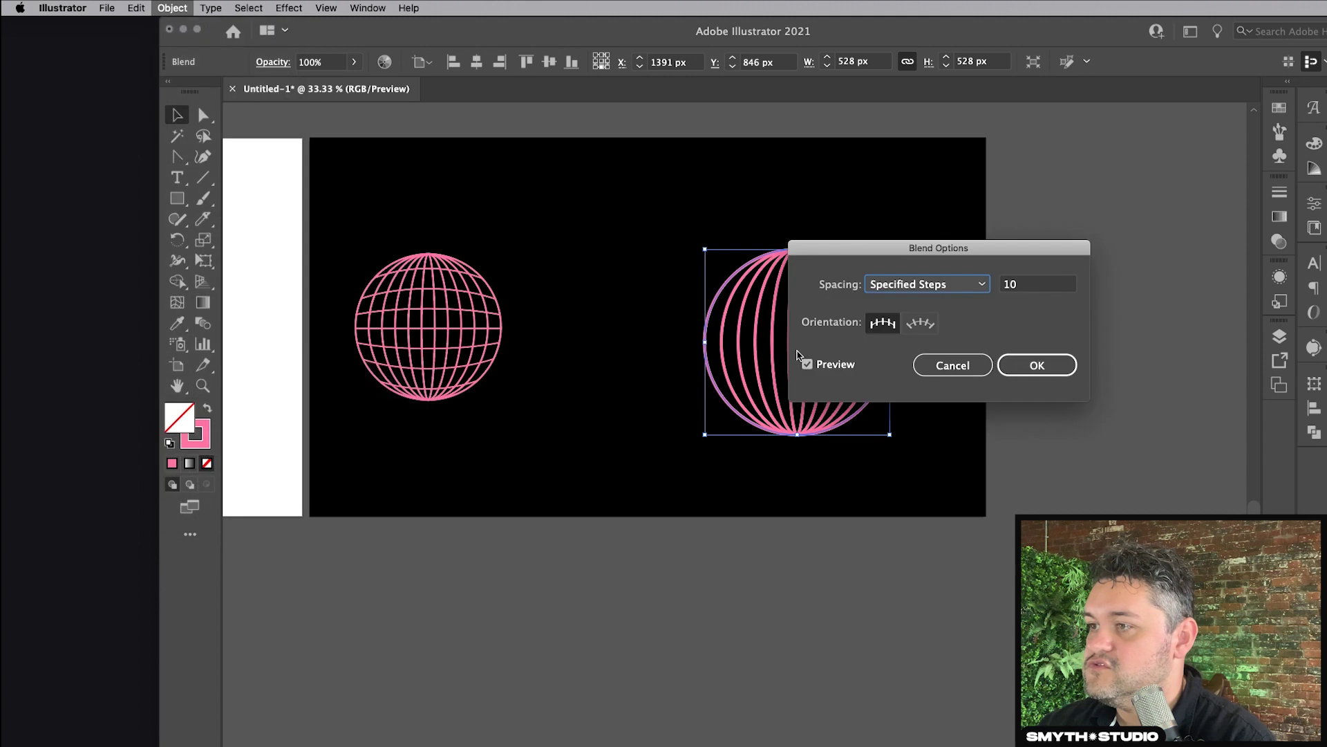
{"action": "type", "text": "7"}
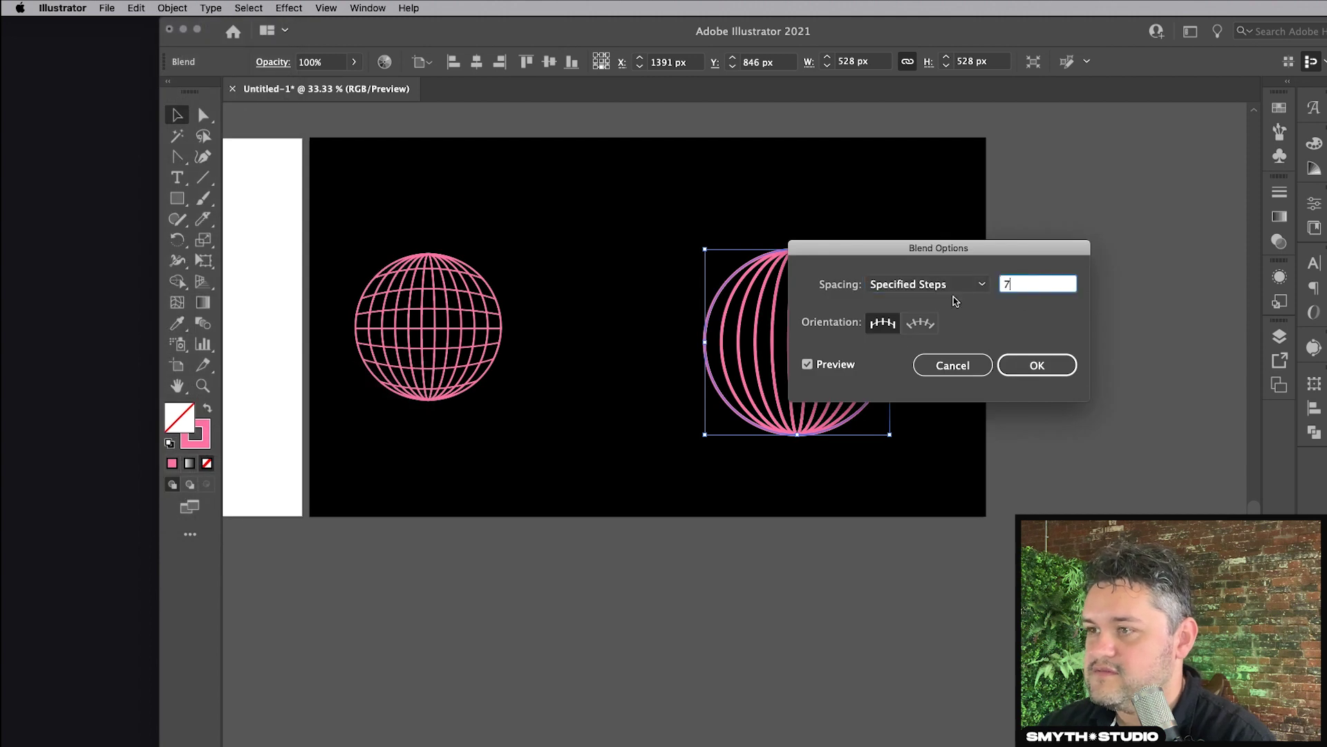
{"action": "left_click", "coordinate": [1053, 371]}
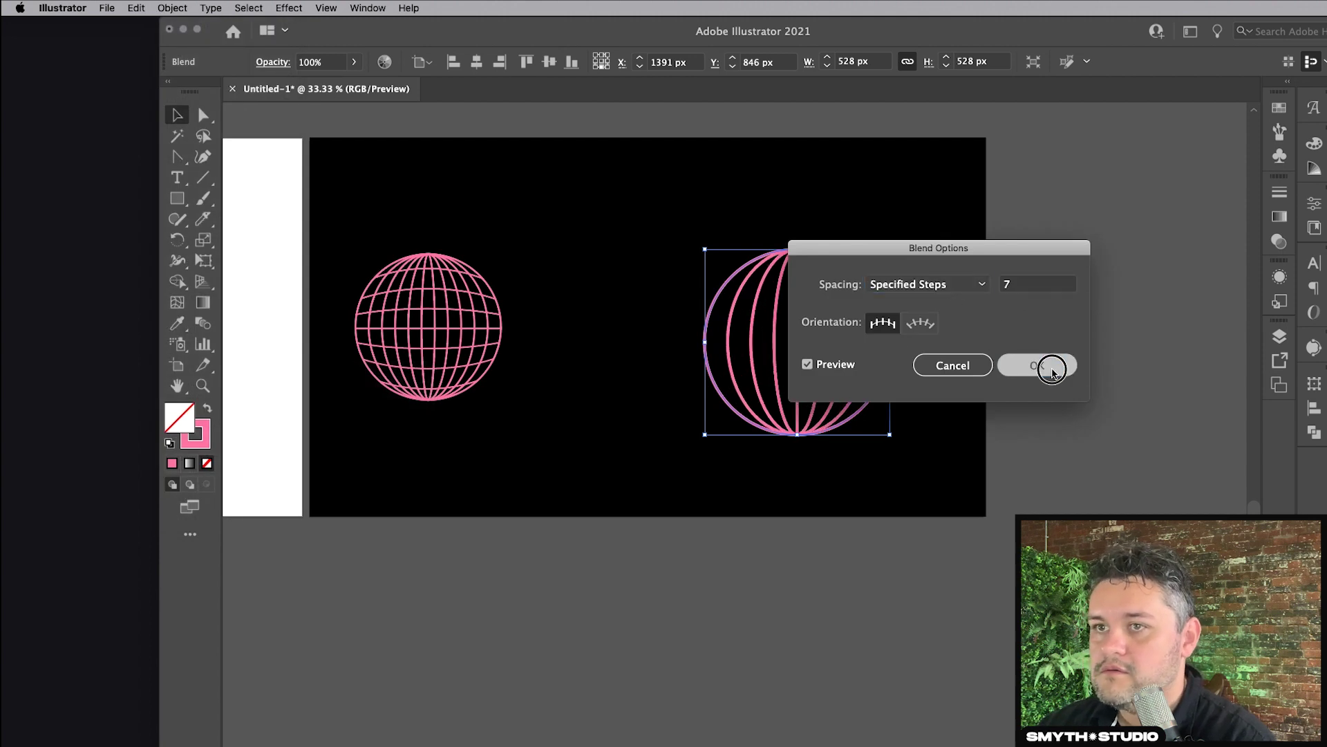
{"action": "left_click_drag", "start_coordinate": [948, 249], "coordinate": [1018, 452]}
{"action": "double_click", "coordinate": [1104, 487]}
{"action": "type", "text": "5"}
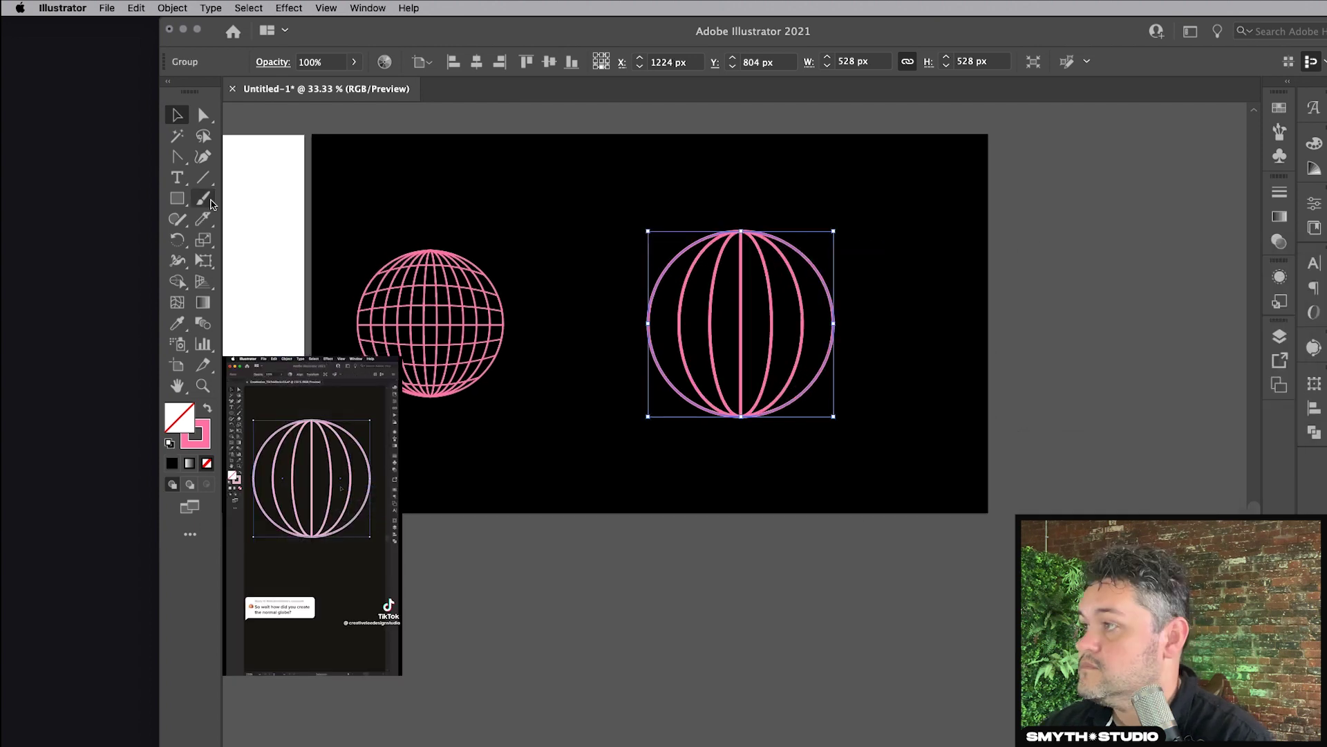
Draw two horizontal lines about 805 px long across the globe's upper and lower parts, about 380 px apart.
{"action": "left_click", "coordinate": [202, 178]}
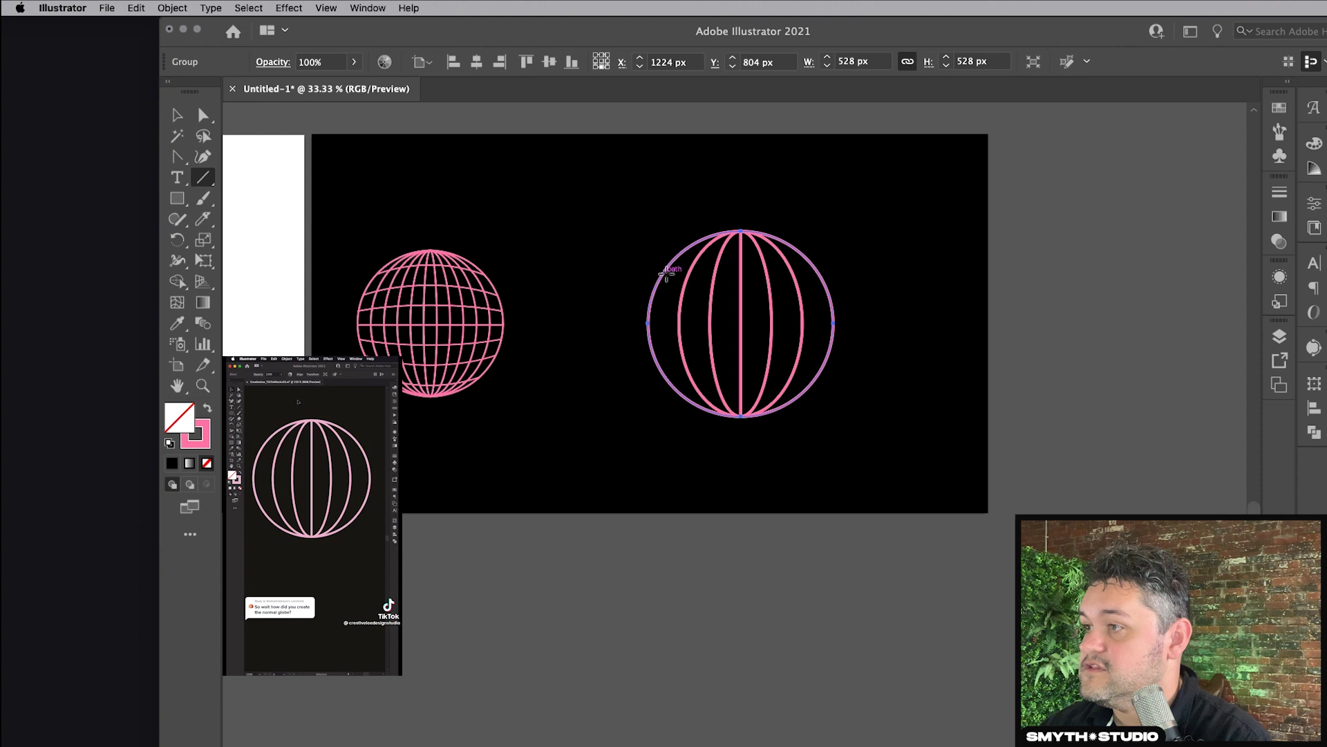
{"action": "left_click_drag", "start_coordinate": [608, 258], "coordinate": [864, 391]}
{"action": "left_click", "coordinate": [181, 115]}
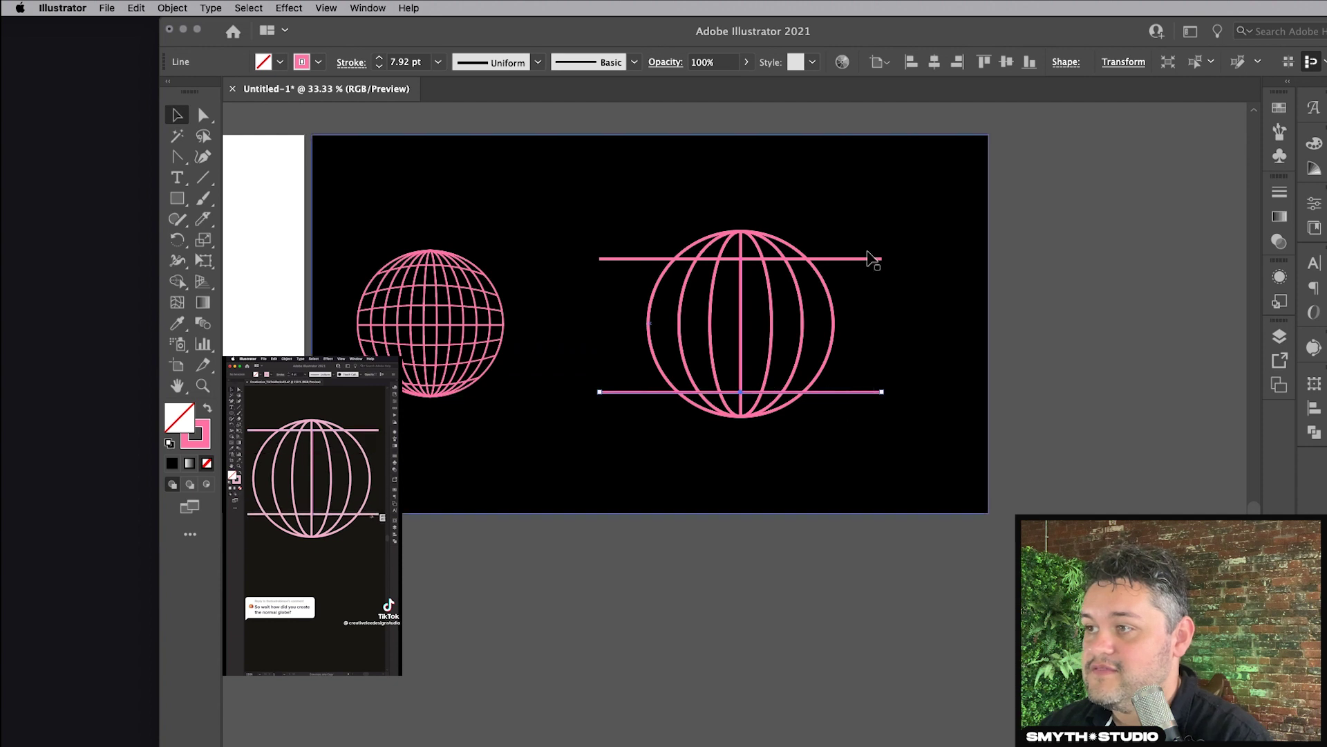
Select both horizontal lines and make a blend between them.
{"action": "left_click", "coordinate": [868, 259], "text": "shift"}
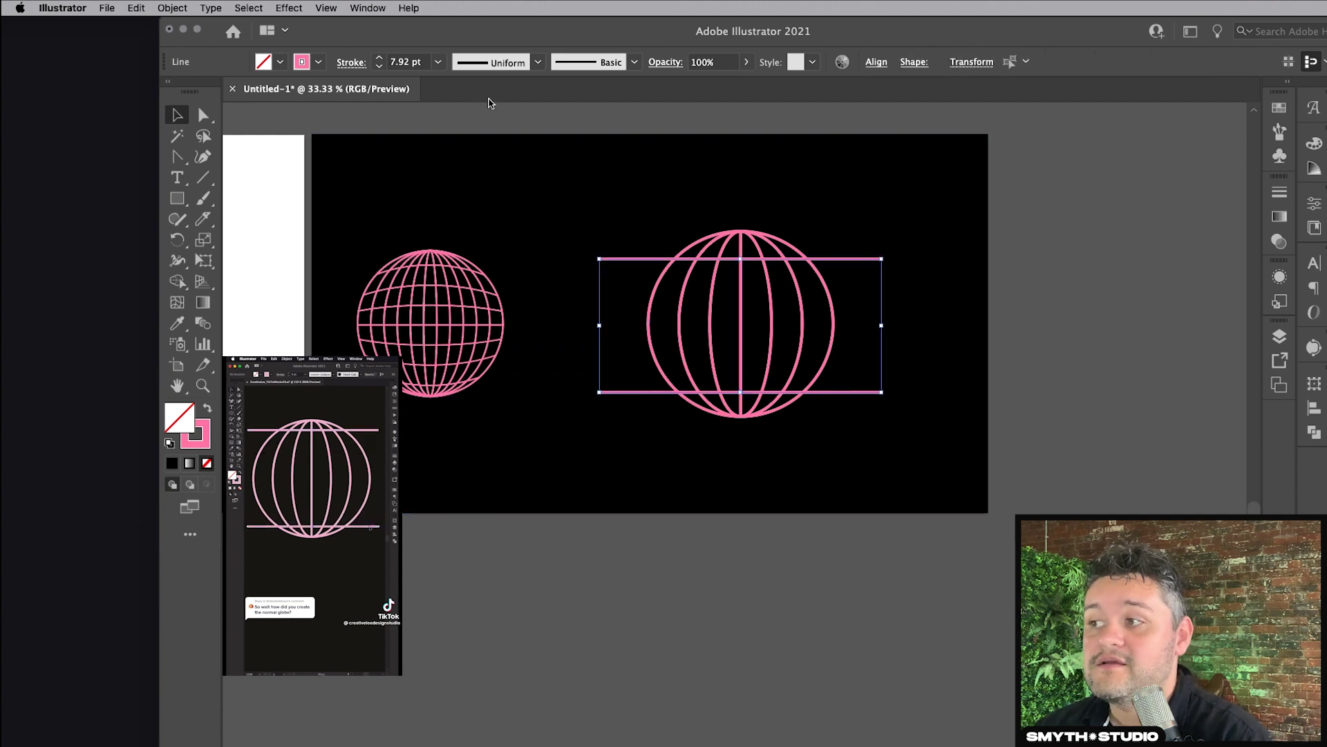
{"action": "left_click", "coordinate": [167, 7]}
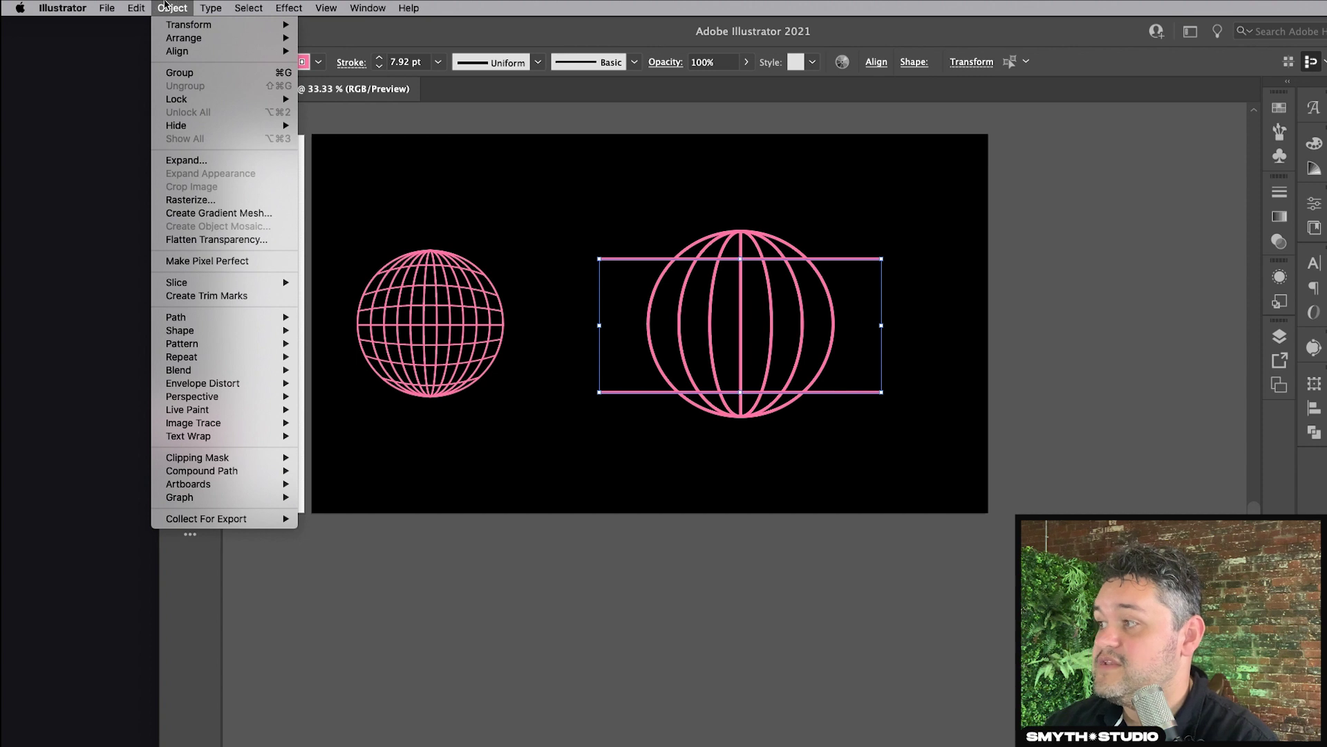
{"action": "mouse_move", "coordinate": [130, 6]}
{"action": "mouse_move", "coordinate": [172, 8]}
{"action": "mouse_move", "coordinate": [232, 345]}
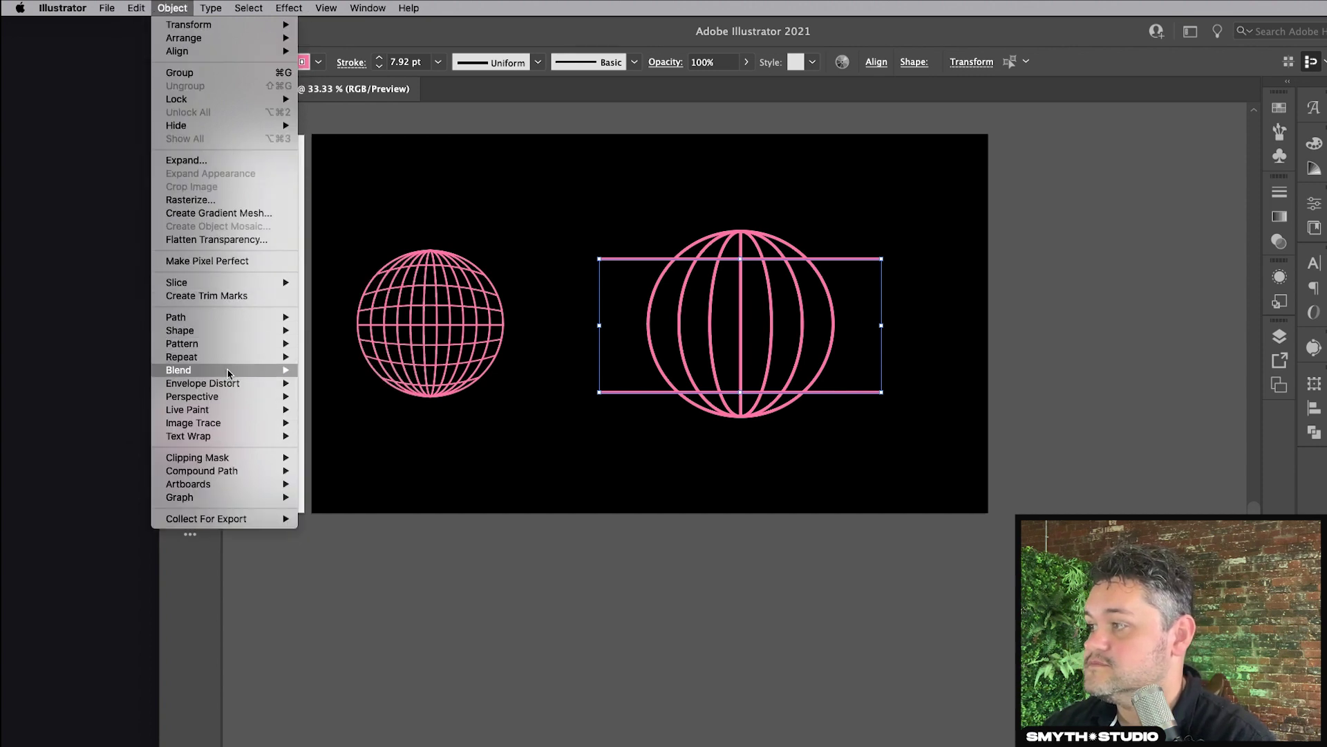
{"action": "mouse_move", "coordinate": [229, 374]}
{"action": "left_click", "coordinate": [350, 374]}
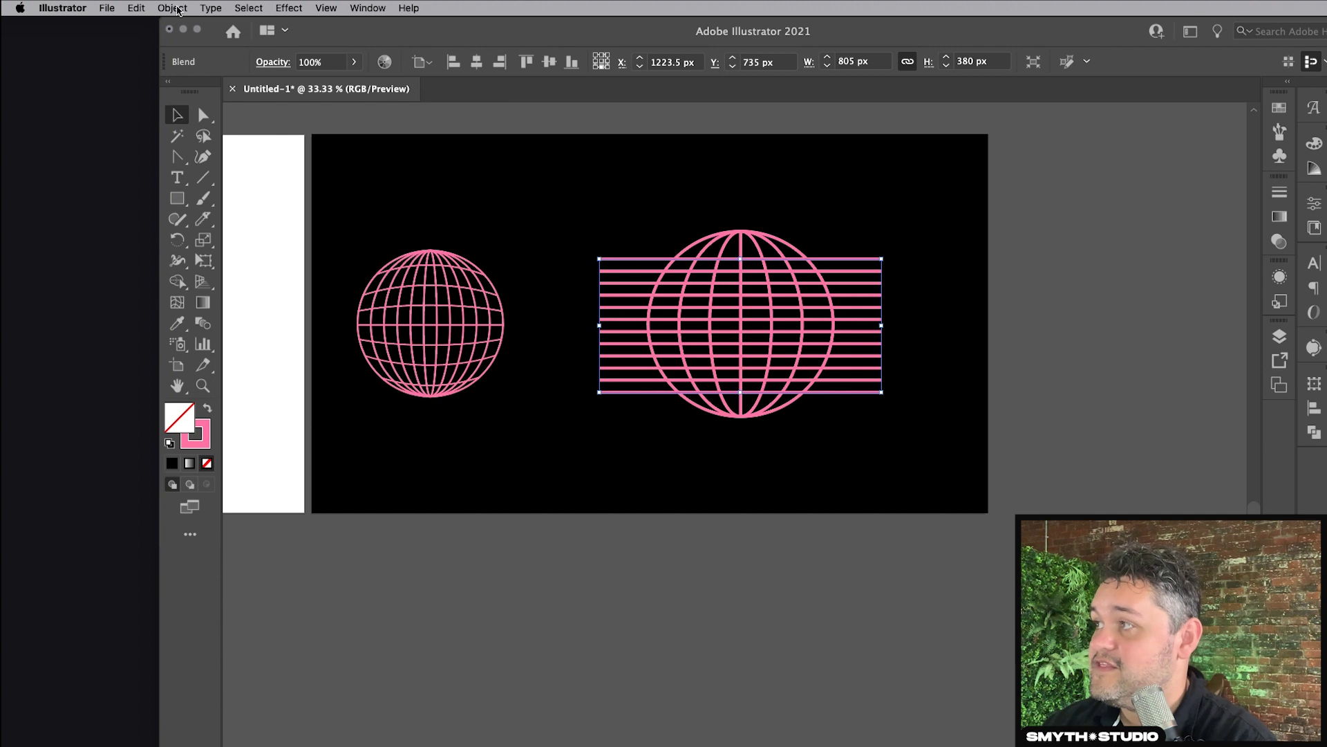
Set the horizontal line blend's spacing to 5 specified steps.
{"action": "left_click", "coordinate": [170, 7]}
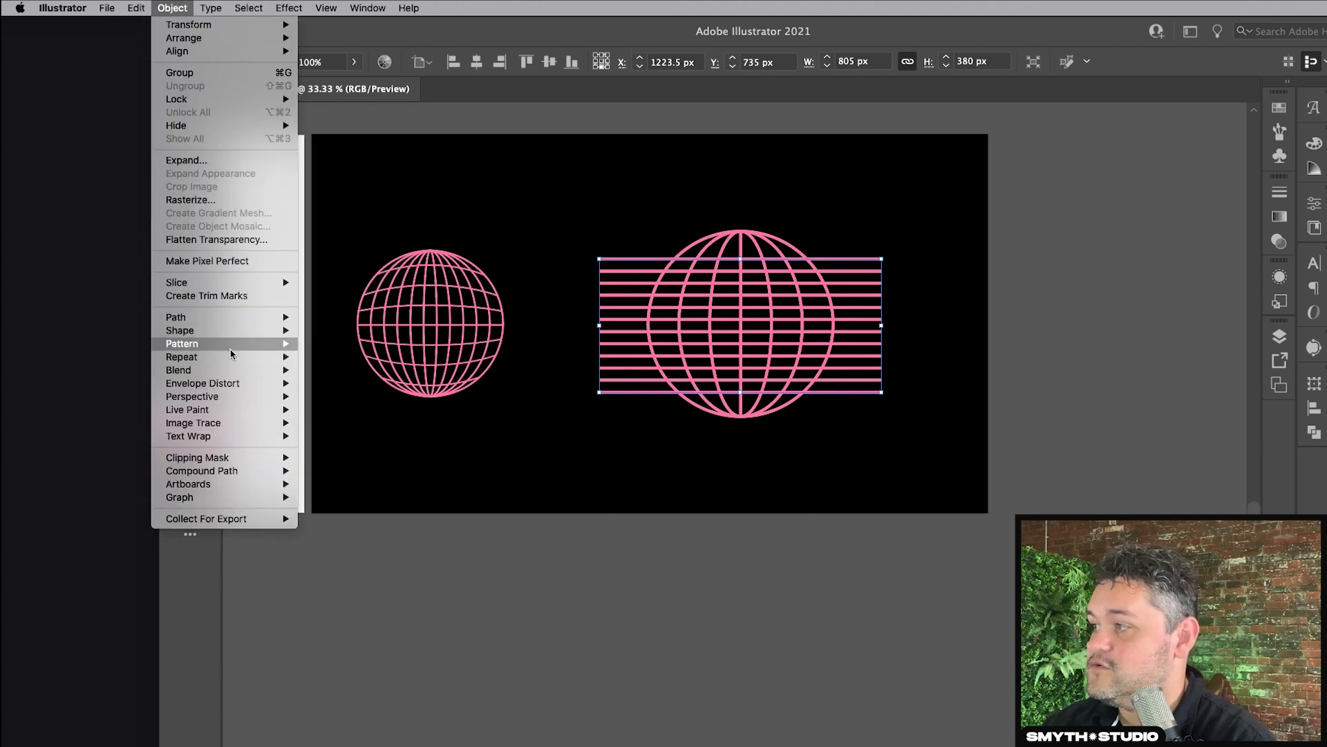
{"action": "mouse_move", "coordinate": [228, 370]}
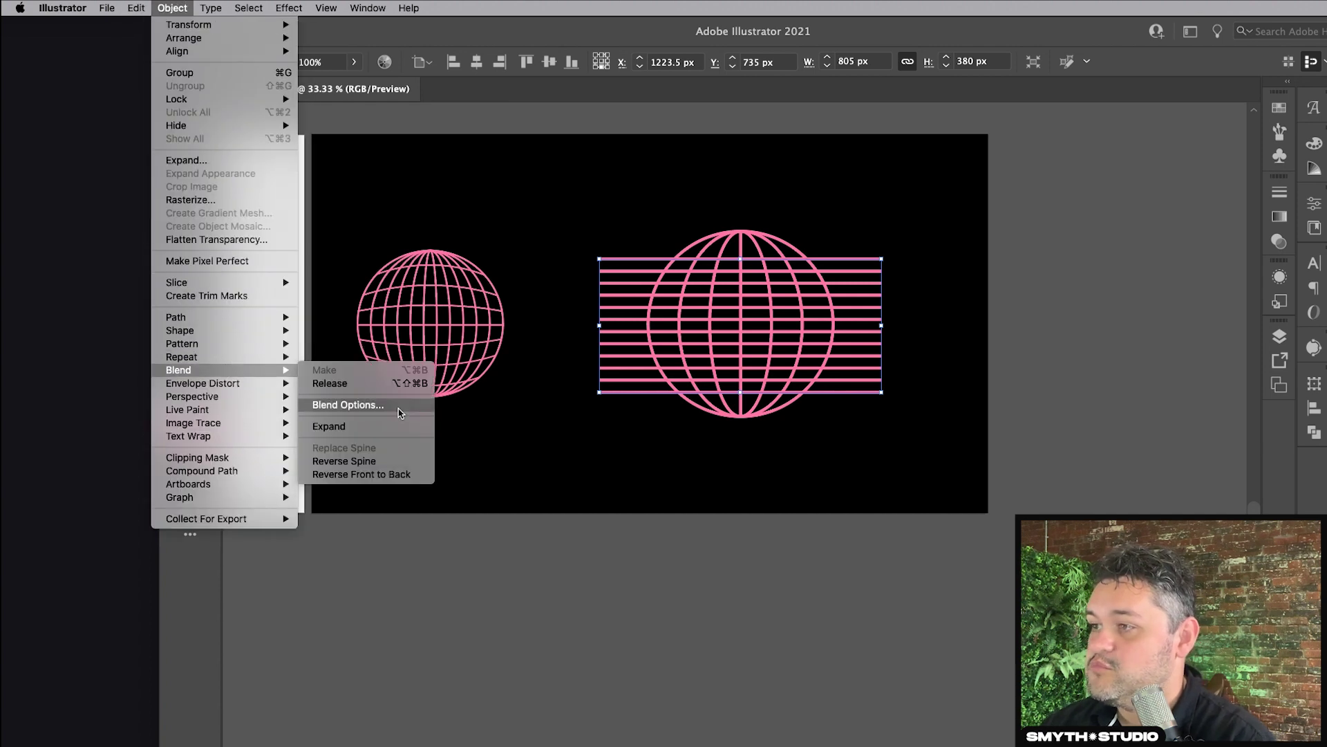
{"action": "left_click", "coordinate": [400, 413]}
{"action": "left_click", "coordinate": [1114, 489]}
{"action": "key", "text": "BackSpace"}
{"action": "key", "text": "BackSpace"}
{"action": "type", "text": "5"}
{"action": "key", "text": "Return"}
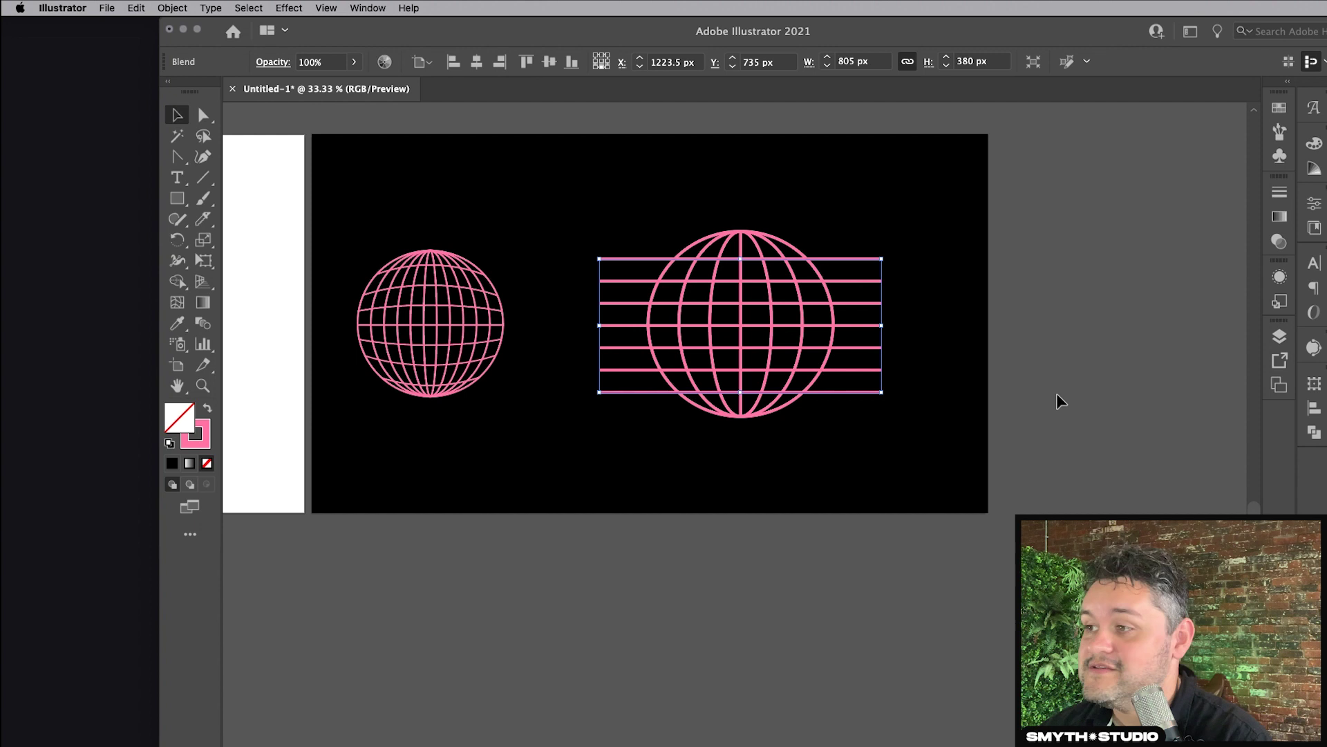
{"action": "left_click", "coordinate": [1056, 279]}
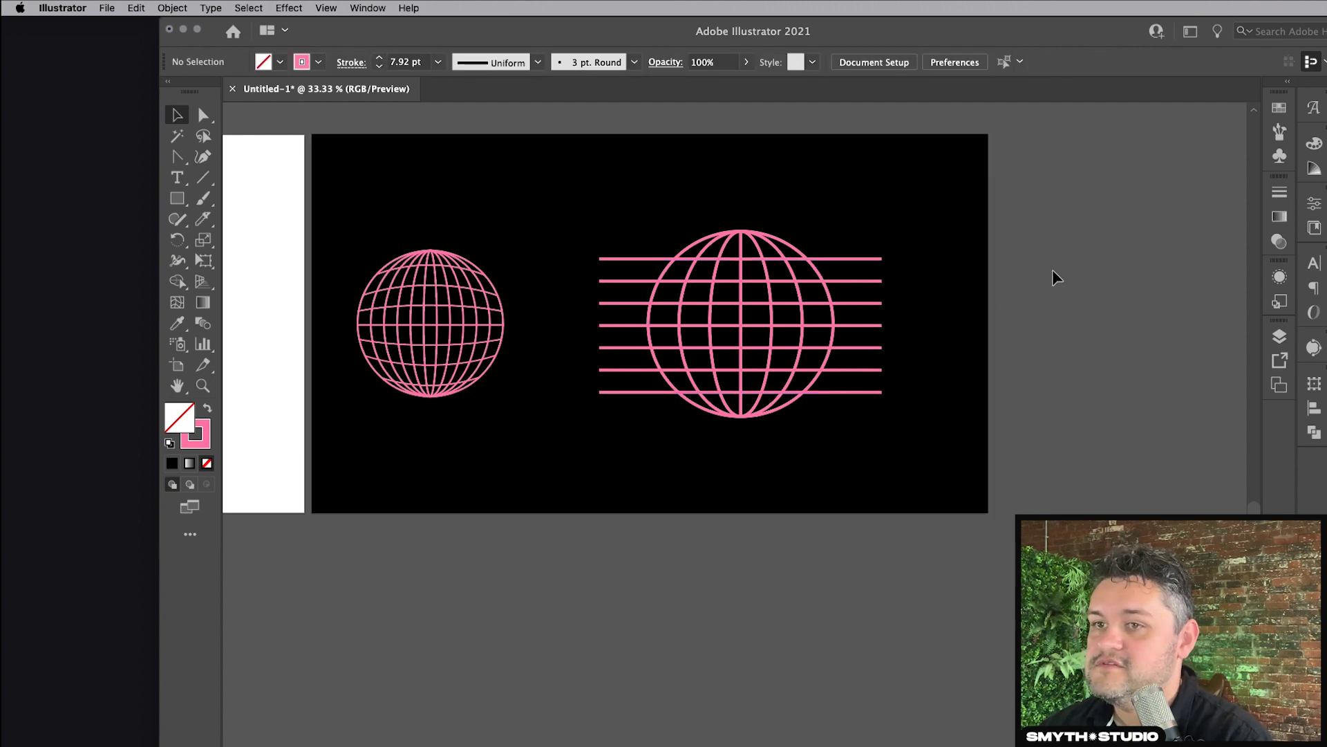
Group the horizontal line blend and warp it with a horizontal Bulge envelope distortion at 50% bend.
{"action": "left_click_drag", "start_coordinate": [1002, 172], "coordinate": [853, 476]}
{"action": "left_click", "coordinate": [852, 477], "text": "shift"}
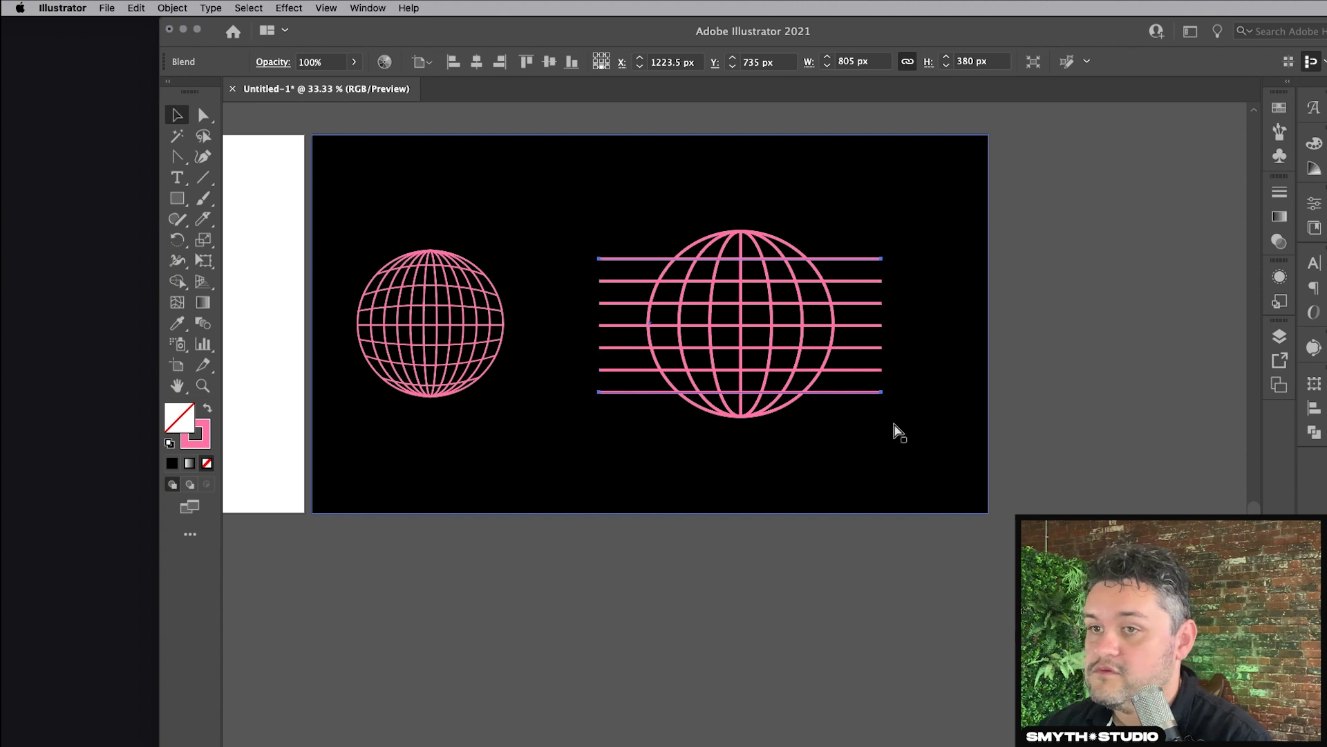
{"action": "key", "text": "super+g"}
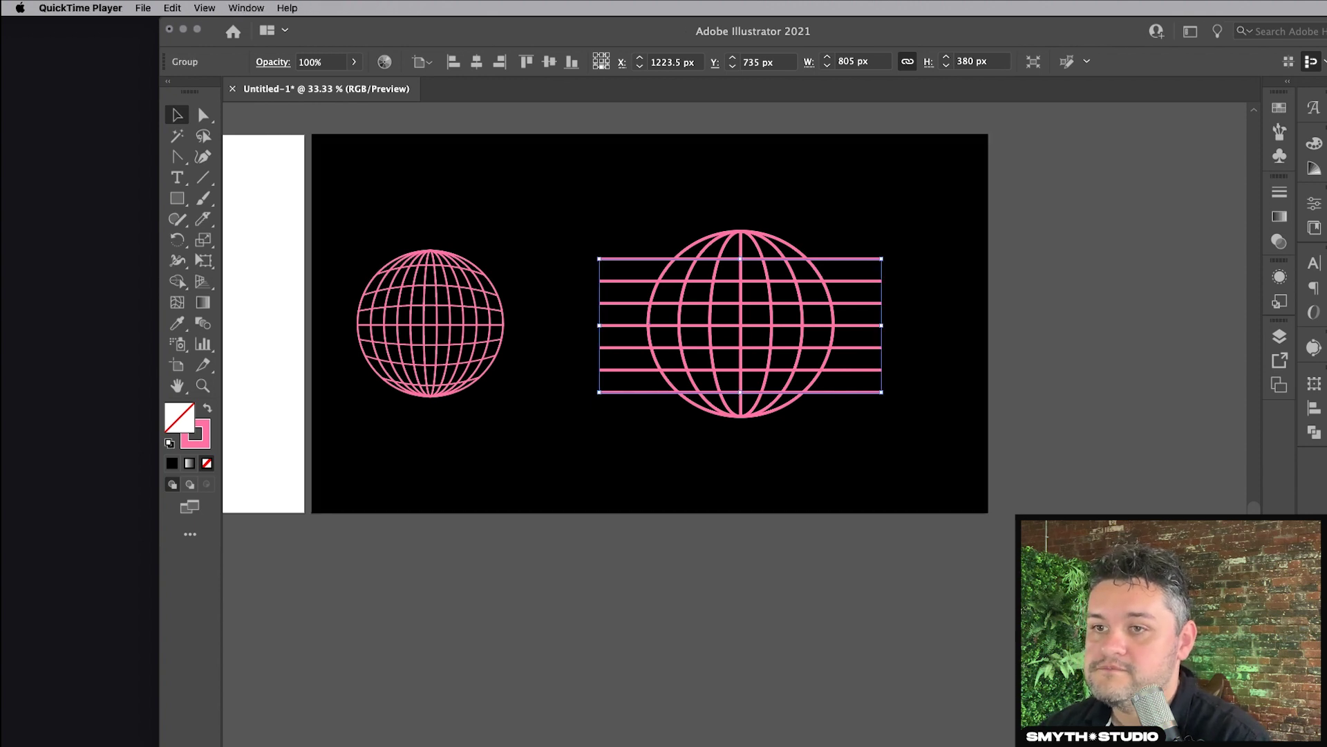
{"action": "left_click", "coordinate": [166, 8]}
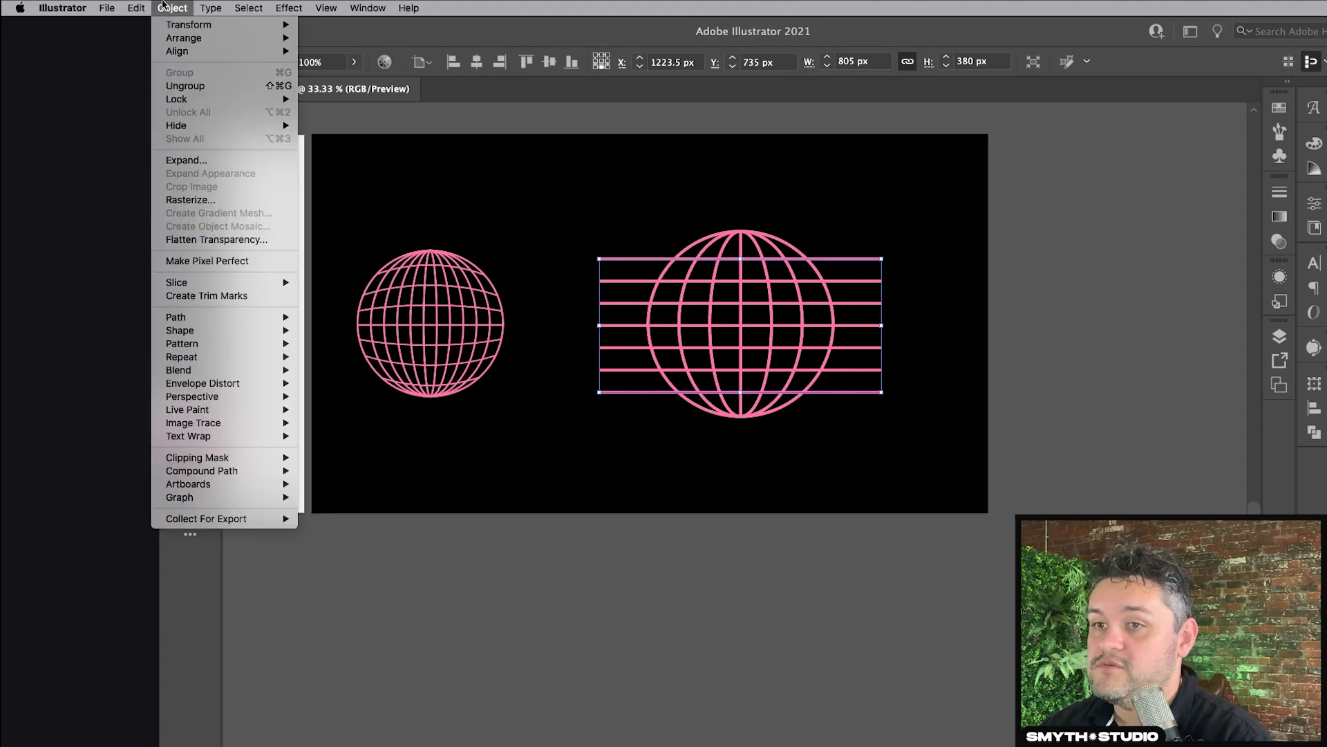
{"action": "mouse_move", "coordinate": [255, 384]}
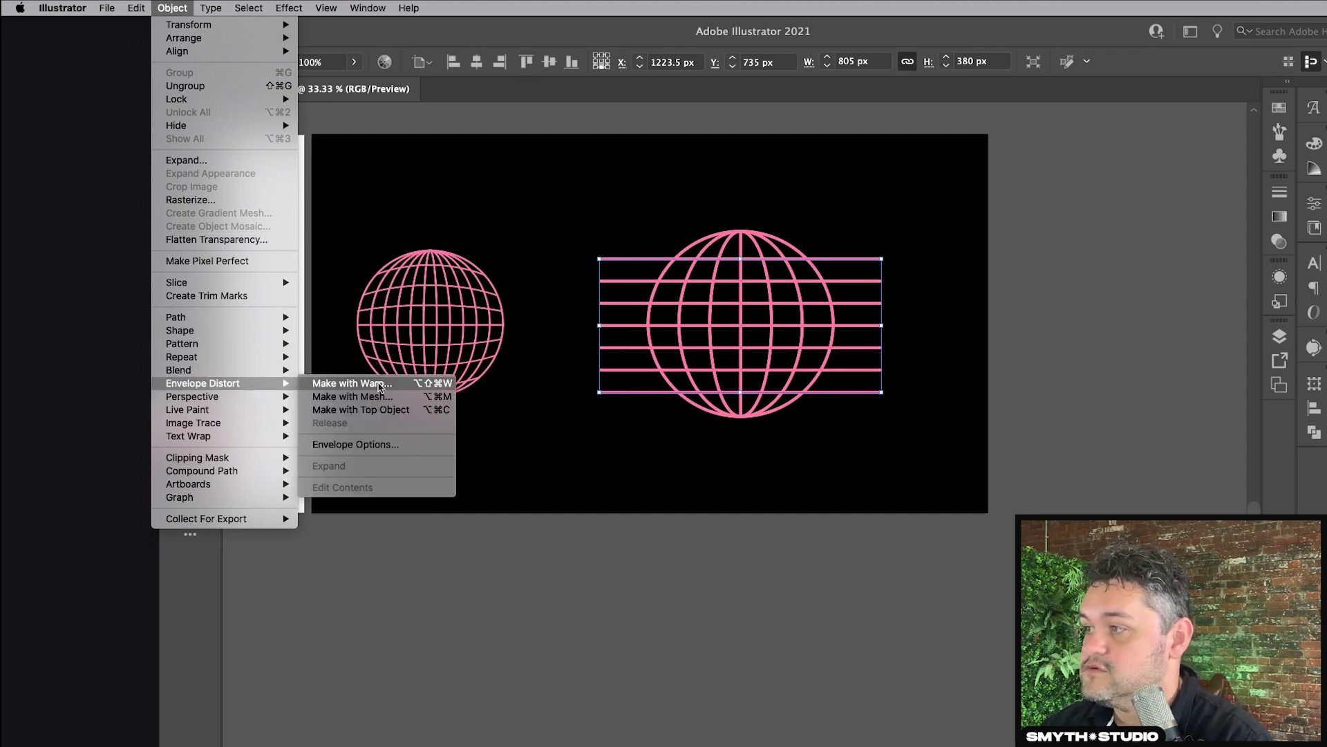
{"action": "left_click", "coordinate": [383, 385]}
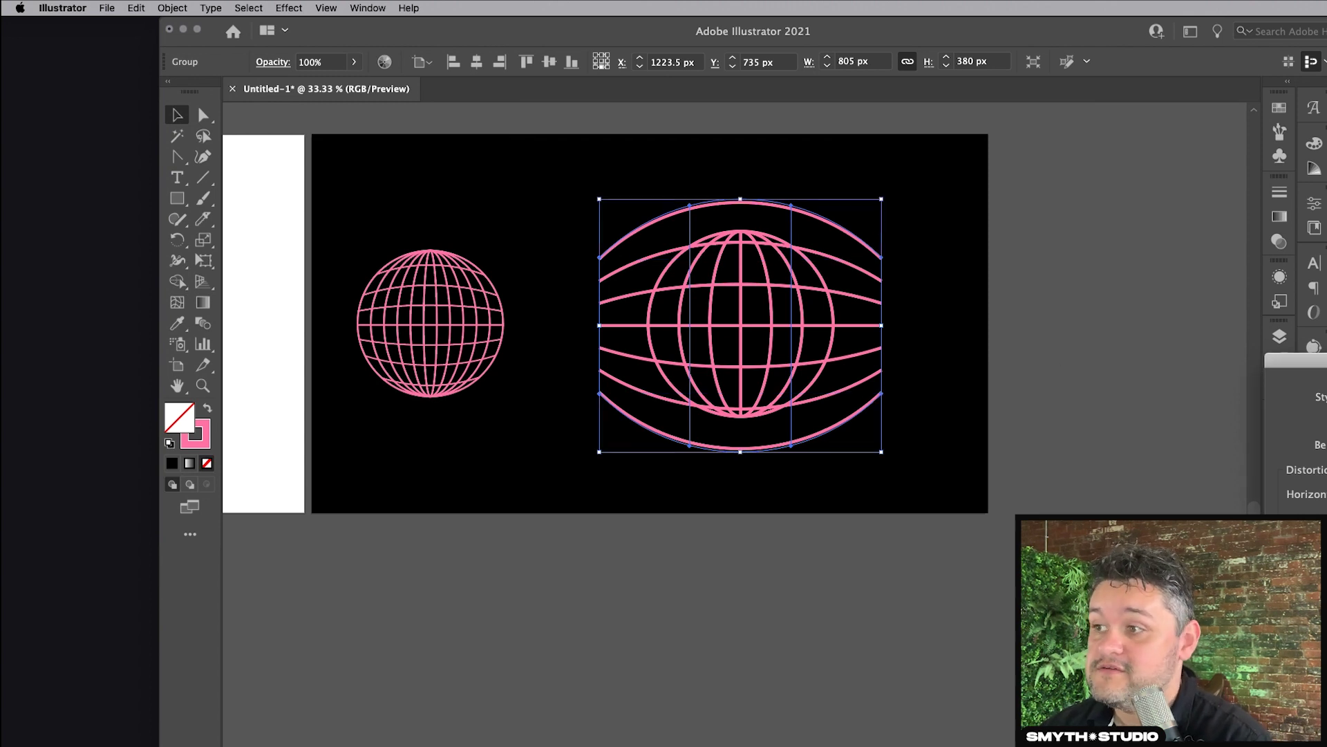
{"action": "key", "text": "Return"}
Scale the warped lines down so their ends slightly overhang both sides of the globe's outline.
{"action": "left_click_drag", "start_coordinate": [881, 325], "coordinate": [837, 329]}
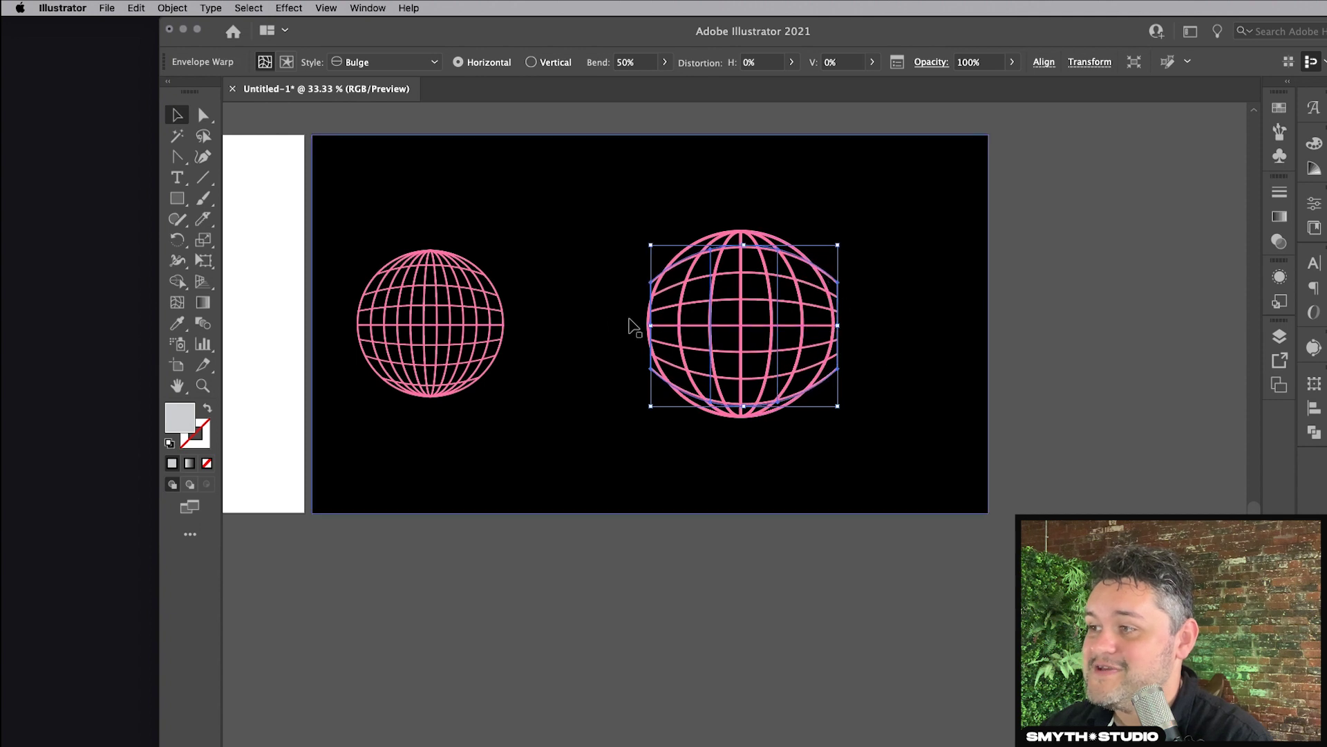
{"action": "left_click_drag", "start_coordinate": [649, 325], "coordinate": [639, 325]}
{"action": "left_click_drag", "start_coordinate": [845, 327], "coordinate": [843, 332]}
{"action": "left_click_drag", "start_coordinate": [643, 326], "coordinate": [640, 327]}
{"action": "left_click", "coordinate": [1030, 339]}
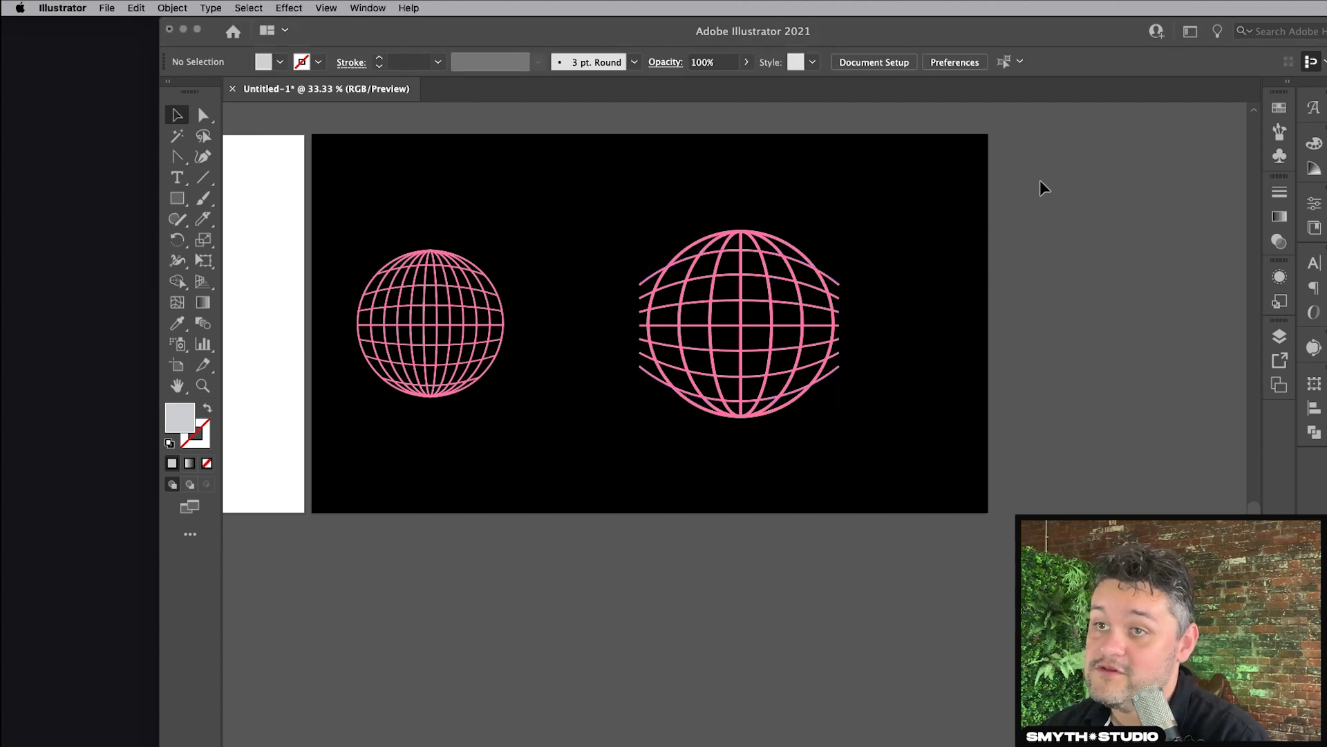
Select the whole globe together with its warped horizontal lines and expand them into editable paths.
{"action": "left_click_drag", "start_coordinate": [1044, 180], "coordinate": [622, 477]}
{"action": "left_click", "coordinate": [672, 456], "text": "shift"}
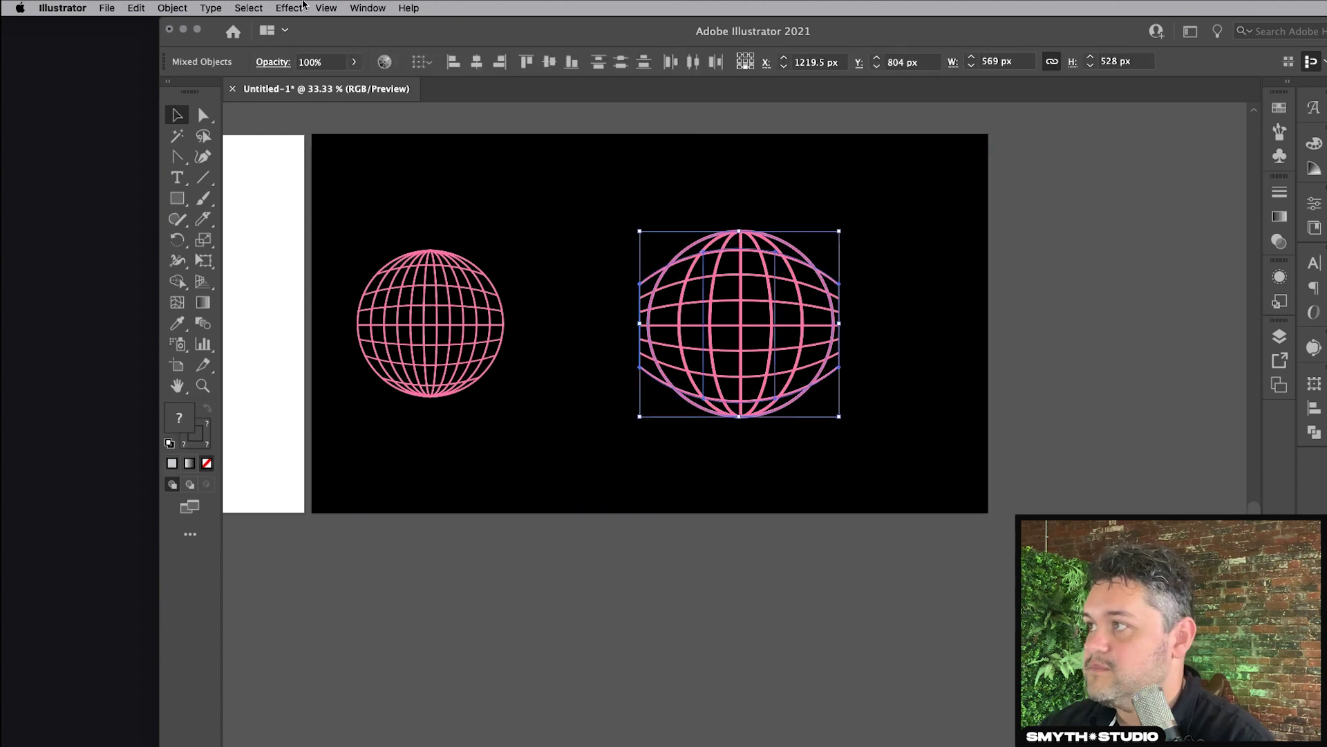
{"action": "left_click", "coordinate": [172, 7]}
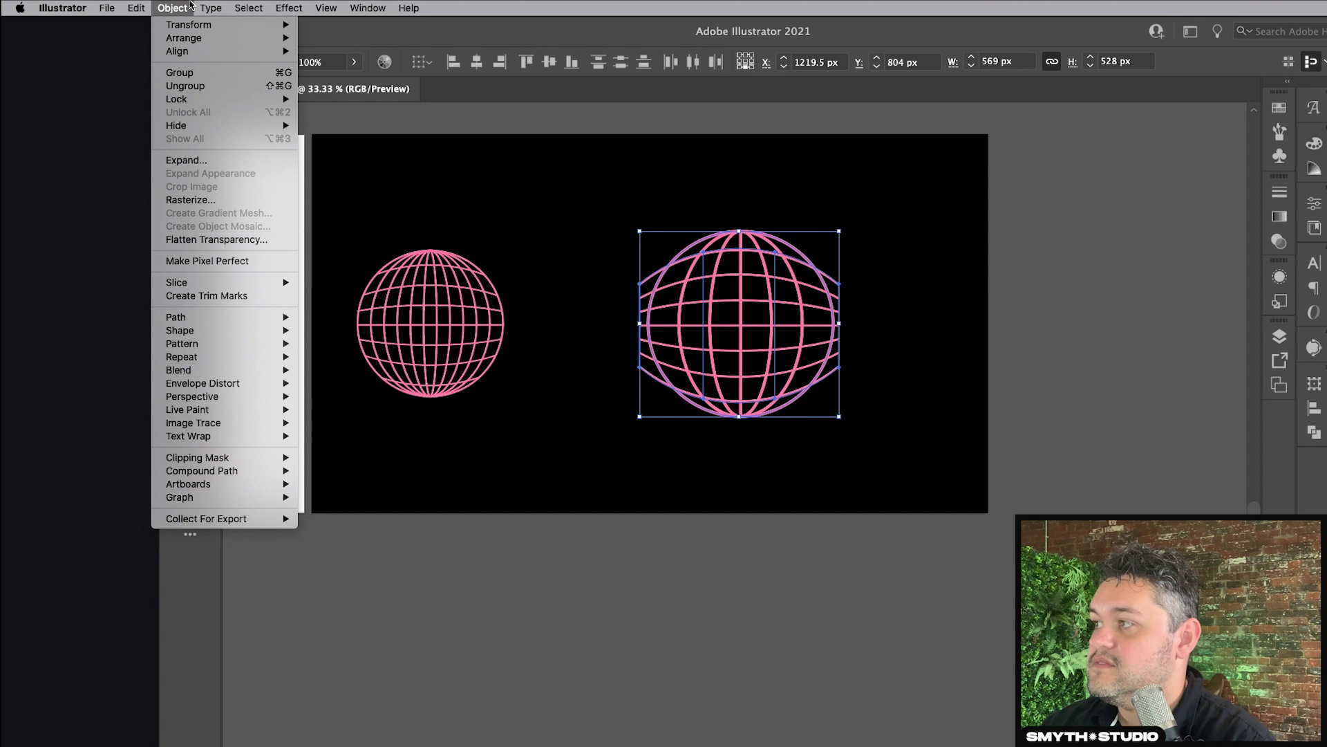
{"action": "left_click", "coordinate": [226, 161]}
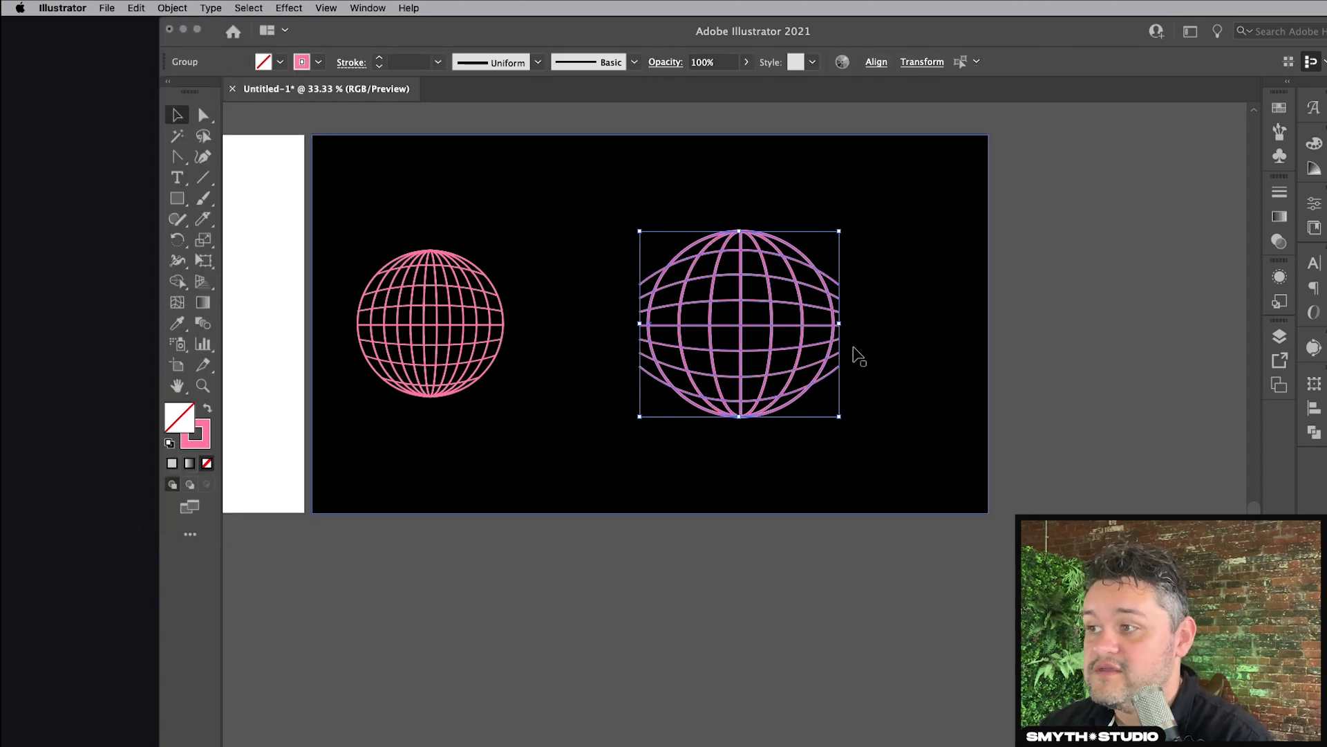
Remove the line ends overhanging the left side of the larger globe's outline with the Shape Builder tool.
{"action": "key", "text": "q"}
{"action": "left_click_drag", "start_coordinate": [625, 277], "coordinate": [543, 320]}
{"action": "scroll", "coordinate": [651, 271], "scroll_direction": "up", "scroll_amount": 2}
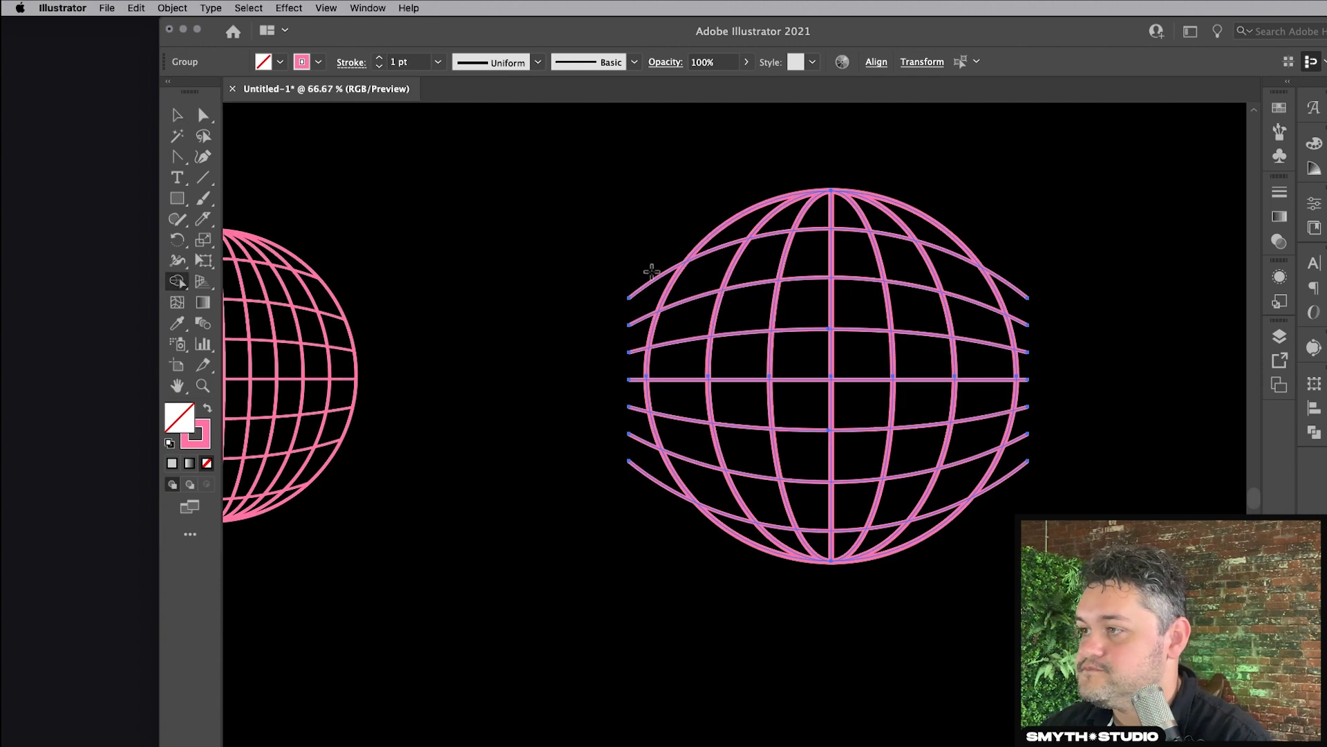
{"action": "key", "text": "v"}
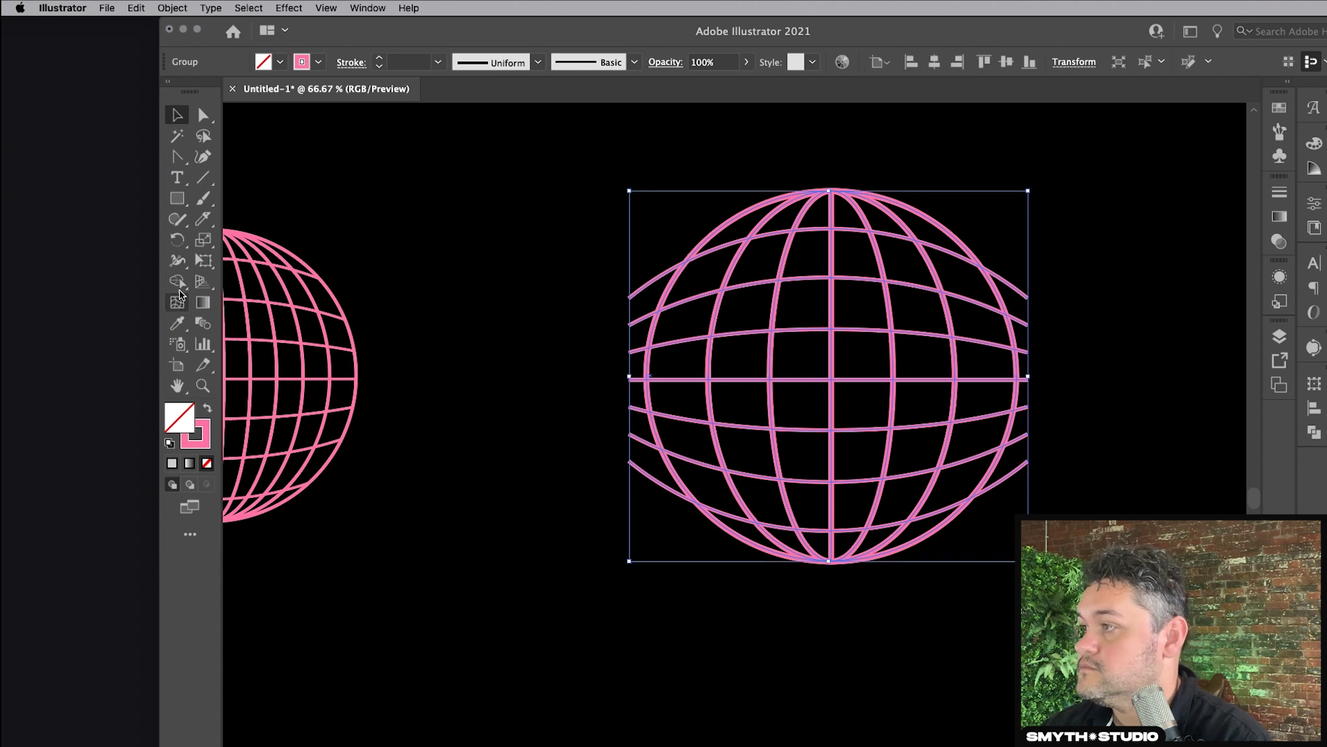
{"action": "key", "text": "q"}
{"action": "mouse_move", "coordinate": [657, 267]}
{"action": "left_mouse_down"}
{"action": "mouse_move", "coordinate": [631, 360]}
{"action": "mouse_move", "coordinate": [645, 506]}
{"action": "left_mouse_up"}
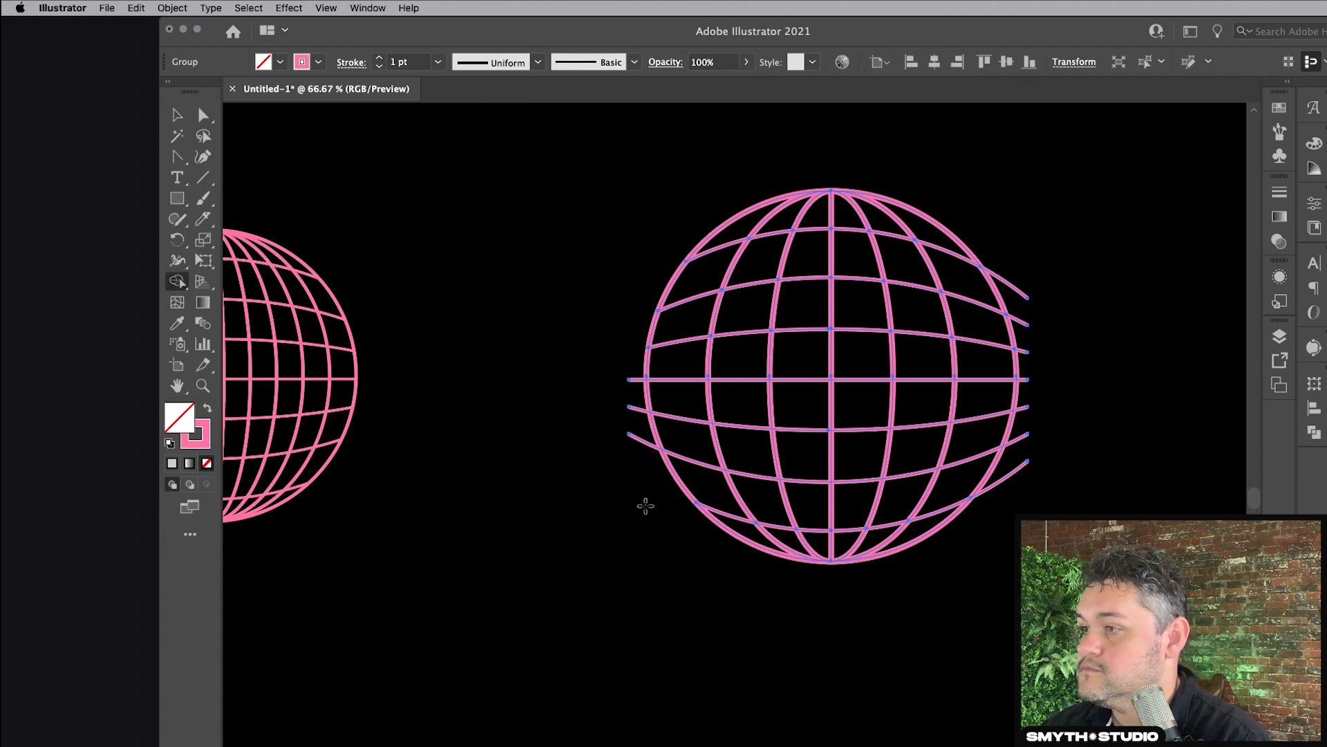
{"action": "mouse_move", "coordinate": [626, 351]}
{"action": "left_mouse_down"}
{"action": "mouse_move", "coordinate": [641, 460]}
{"action": "mouse_move", "coordinate": [633, 373]}
{"action": "left_mouse_up"}
Remove the line ends overhanging the right side of the globe with the Shape Builder tool and deselect the artwork.
{"action": "left_click_drag", "start_coordinate": [177, 282], "coordinate": [309, 287]}
{"action": "mouse_move", "coordinate": [995, 253]}
{"action": "left_mouse_down"}
{"action": "mouse_move", "coordinate": [1018, 291]}
{"action": "mouse_move", "coordinate": [1027, 385]}
{"action": "mouse_move", "coordinate": [1000, 507]}
{"action": "left_mouse_up"}
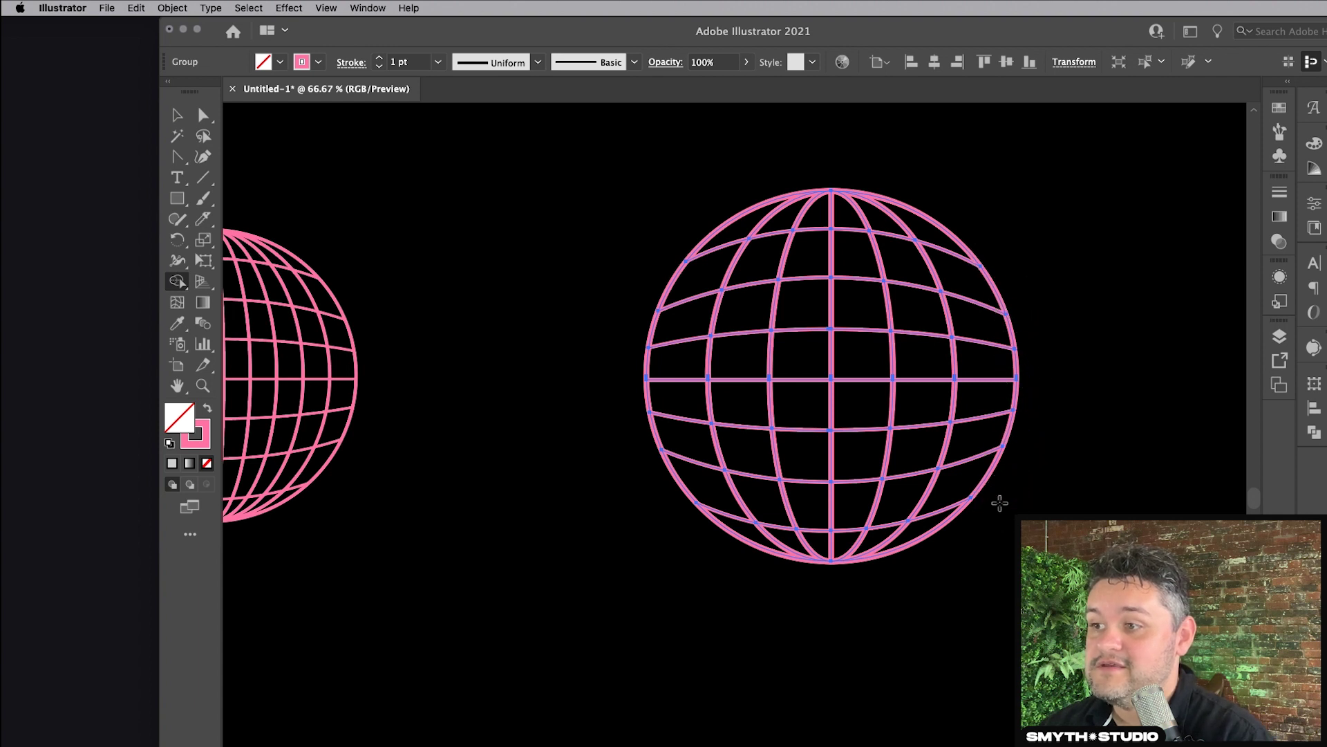
{"action": "left_click", "coordinate": [177, 115]}
{"action": "key", "text": "super+minus"}
{"action": "key", "text": "super+minus"}
{"action": "key", "text": "super+minus"}
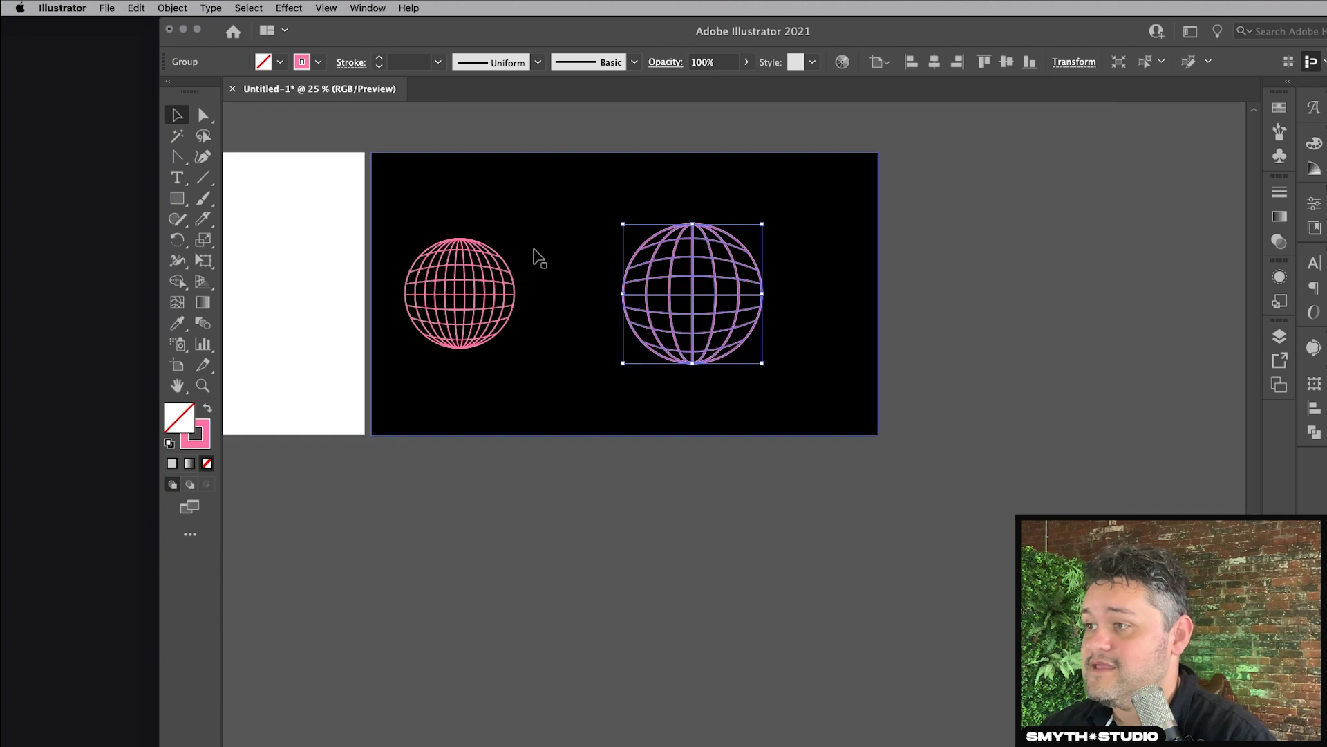
{"action": "left_click", "coordinate": [978, 353]}
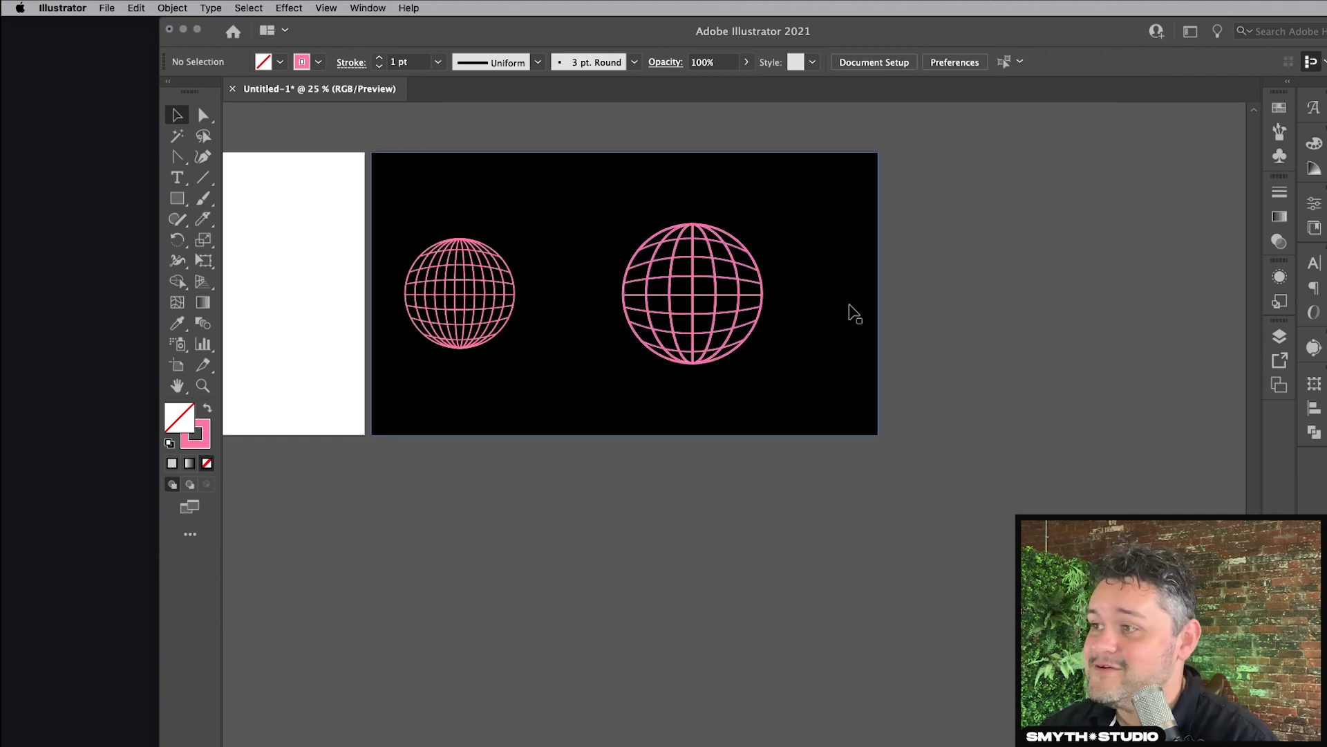
Review the finished effects across the Illustrator artboards, and inspect the plastic bag layer in the Photoshop poster.
{"action": "key", "text": "super+minus"}
{"action": "key", "text": "super+minus"}
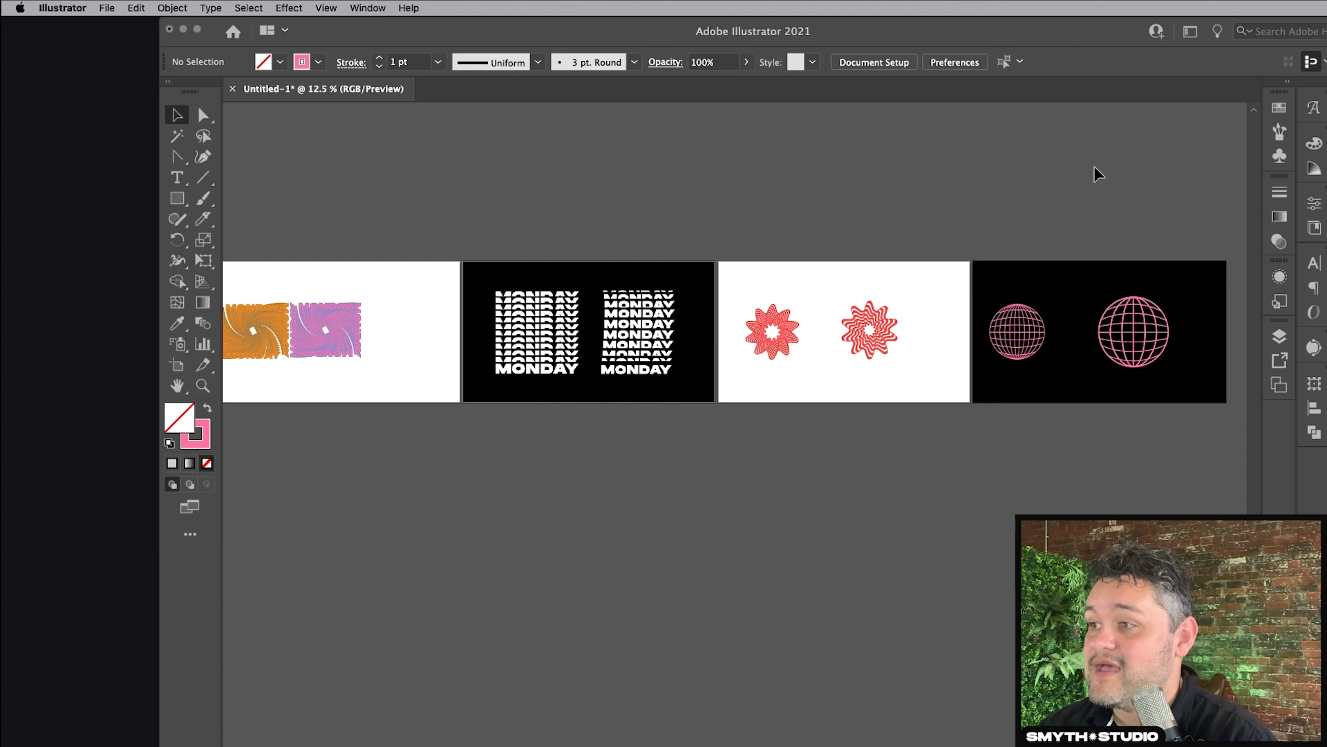
{"action": "scroll", "coordinate": [1096, 171], "scroll_direction": "left", "scroll_amount": 2}
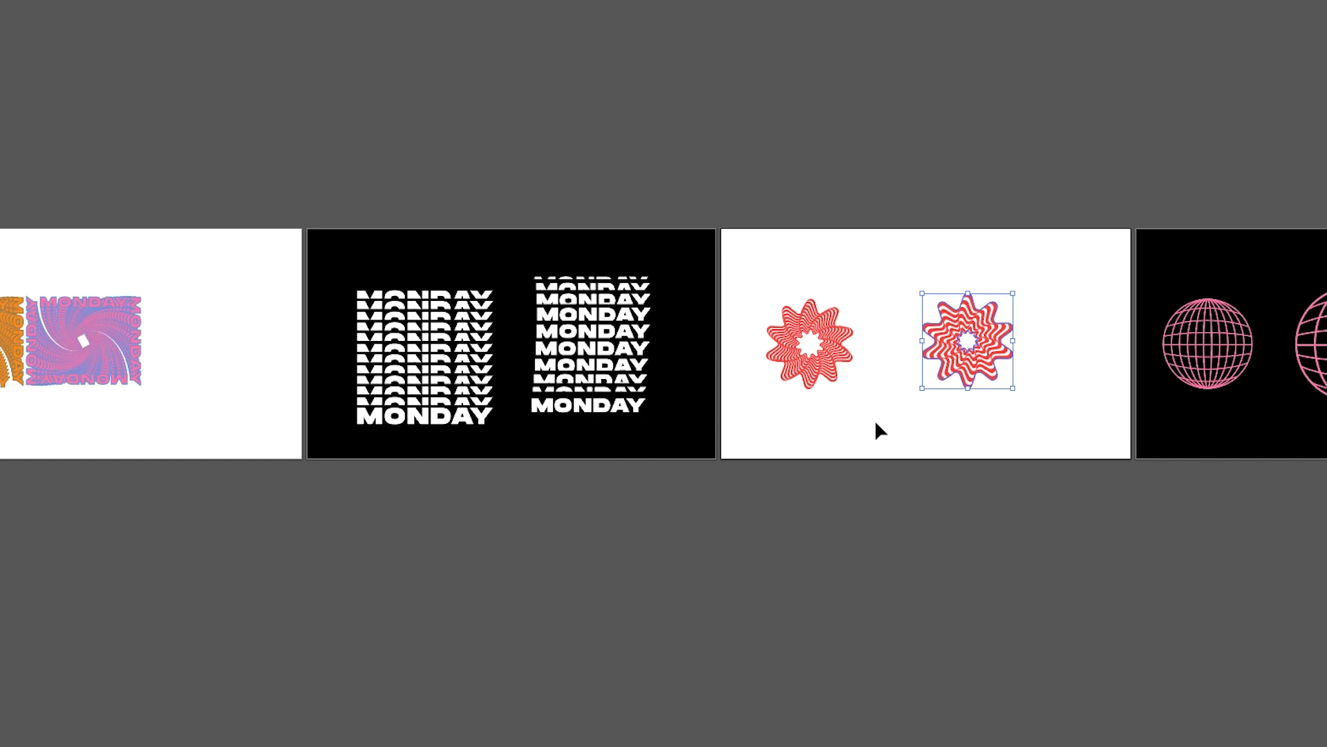
{"action": "scroll", "coordinate": [152, 17], "scroll_direction": "left", "scroll_amount": 2}
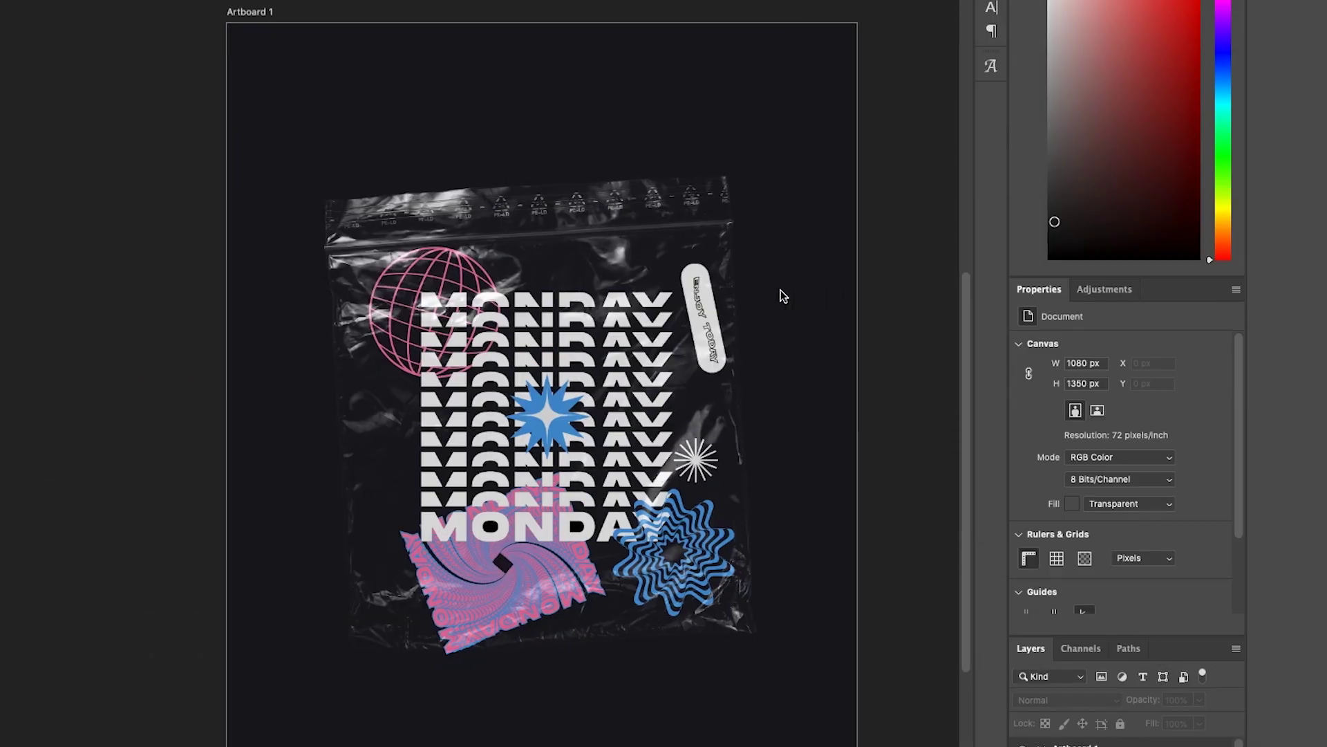
{"action": "left_click", "coordinate": [617, 263]}
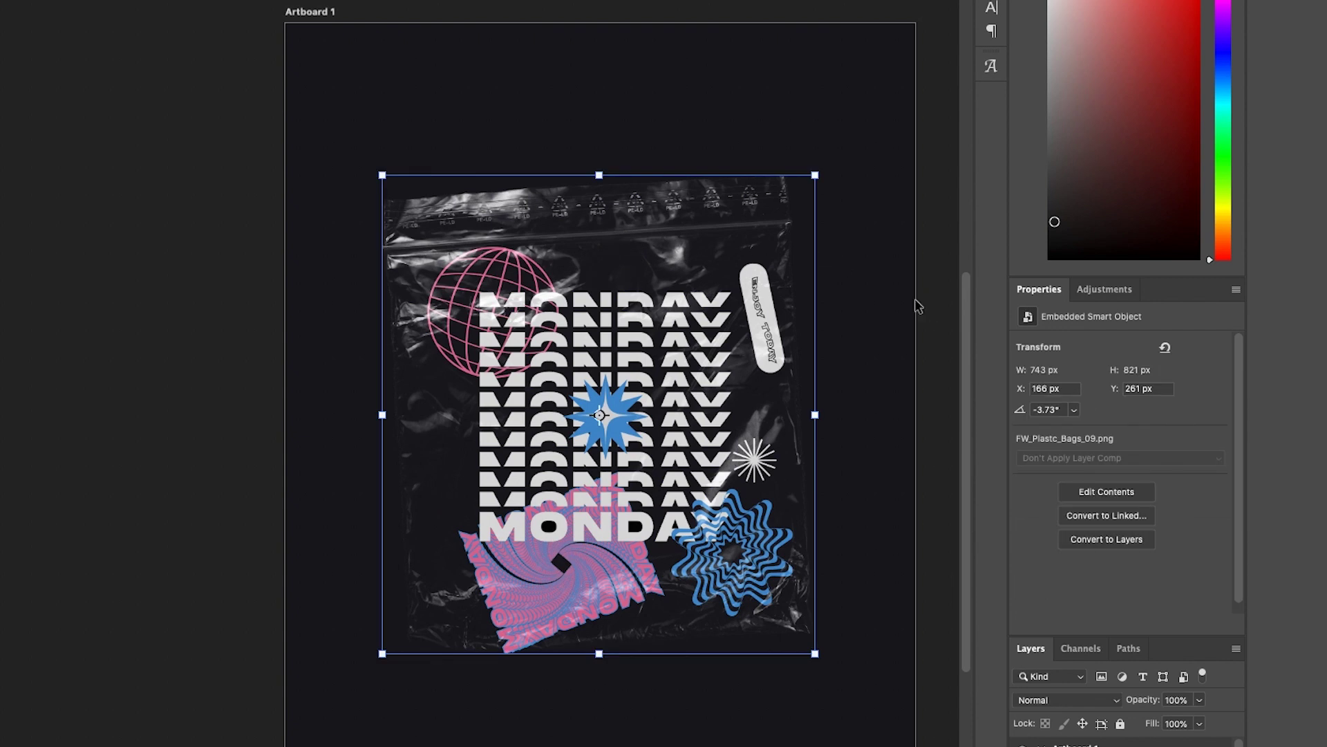
{"action": "left_click", "coordinate": [937, 301]}
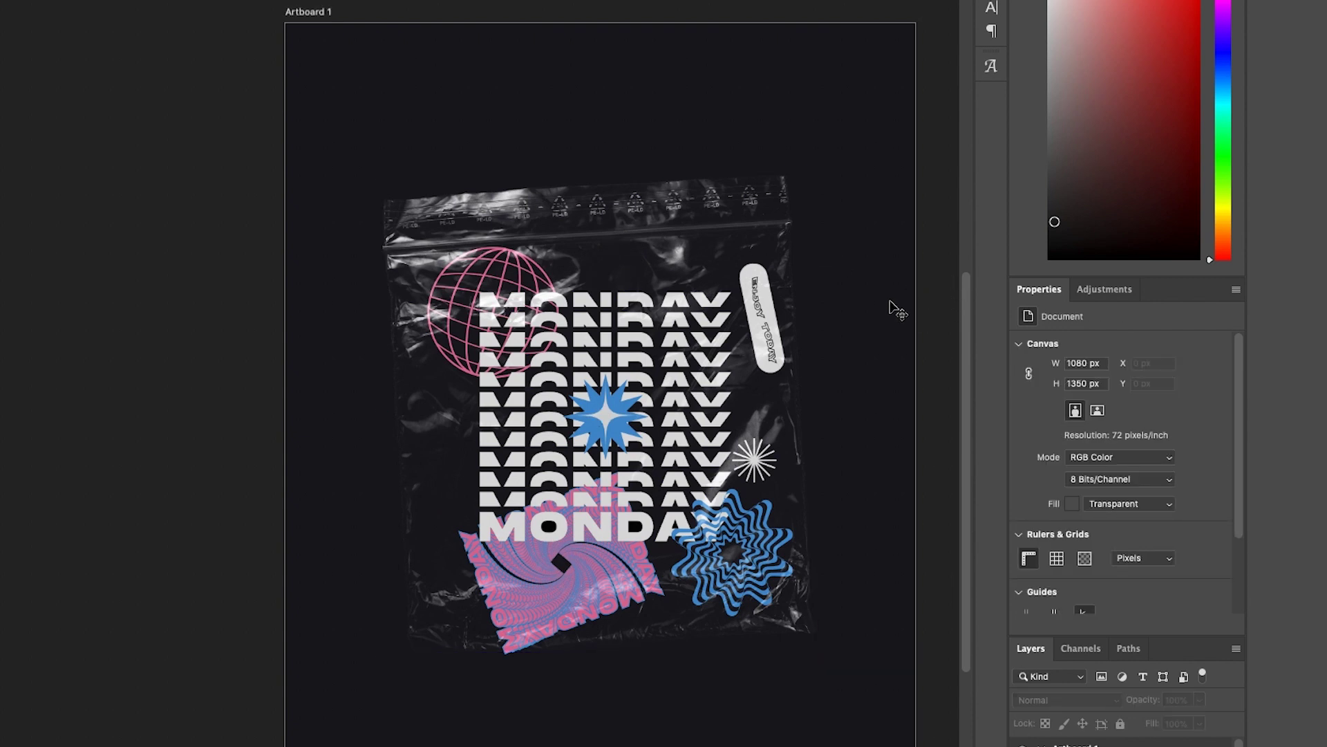